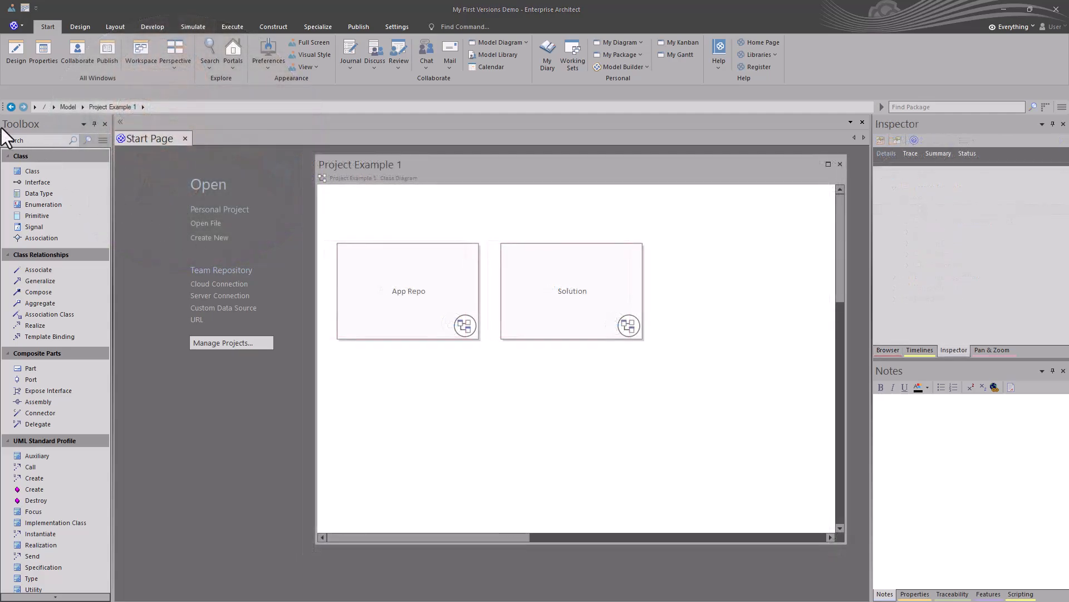
Create a new project file named OurCo Project R2 in the Demo Project folder, with model security not enabled.
{"action": "left_click", "coordinate": [210, 238]}
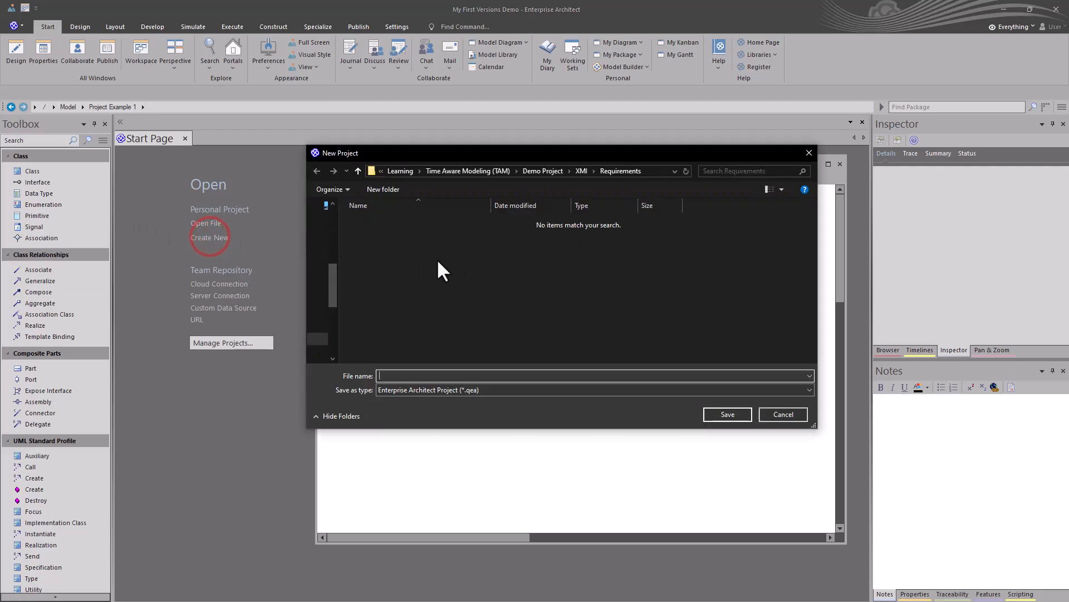
{"action": "left_click", "coordinate": [527, 174]}
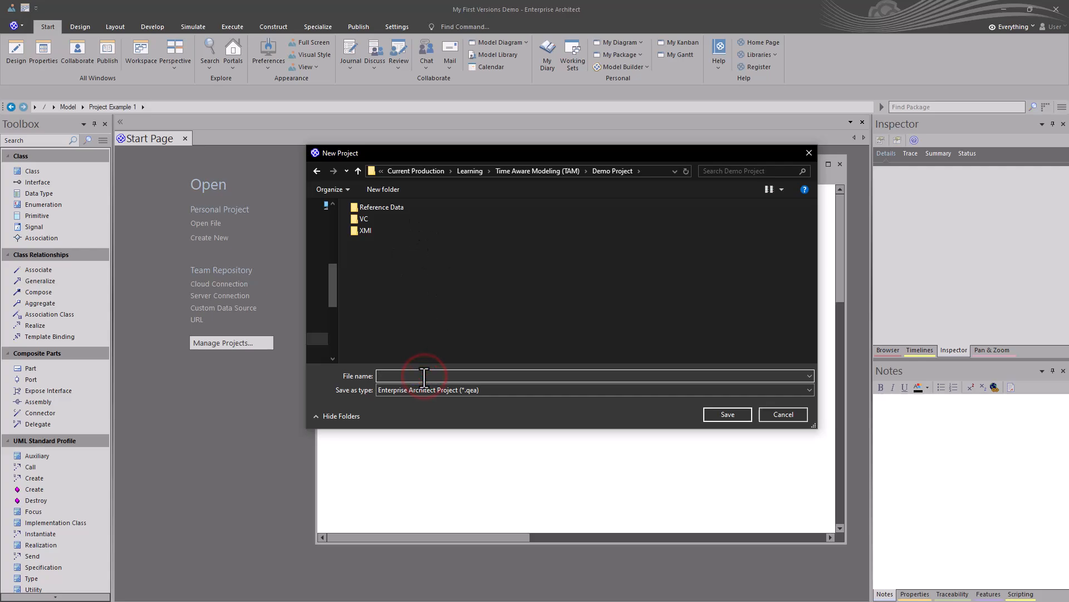
{"action": "type", "text": "OurCo Project R2"}
{"action": "key", "text": "BackSpace"}
{"action": "type", "text": "2"}
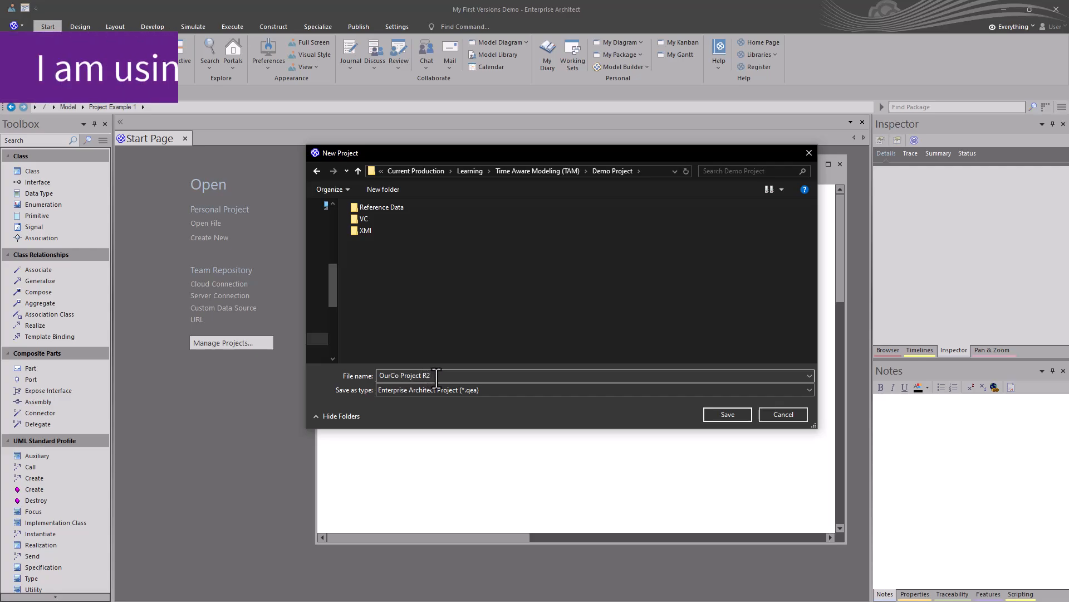
{"action": "left_click", "coordinate": [728, 414]}
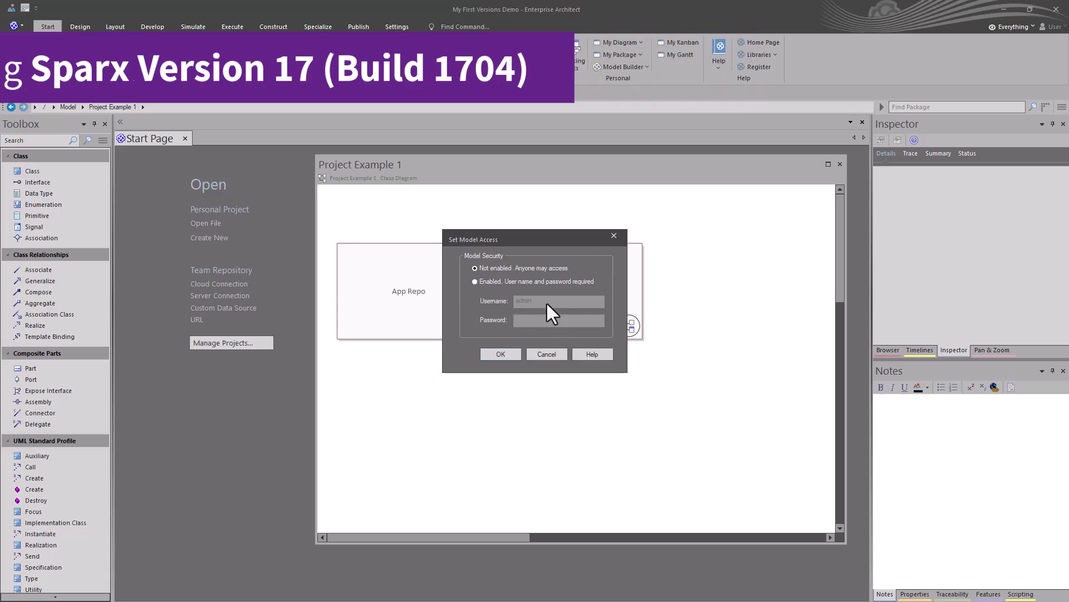
{"action": "left_click", "coordinate": [501, 353]}
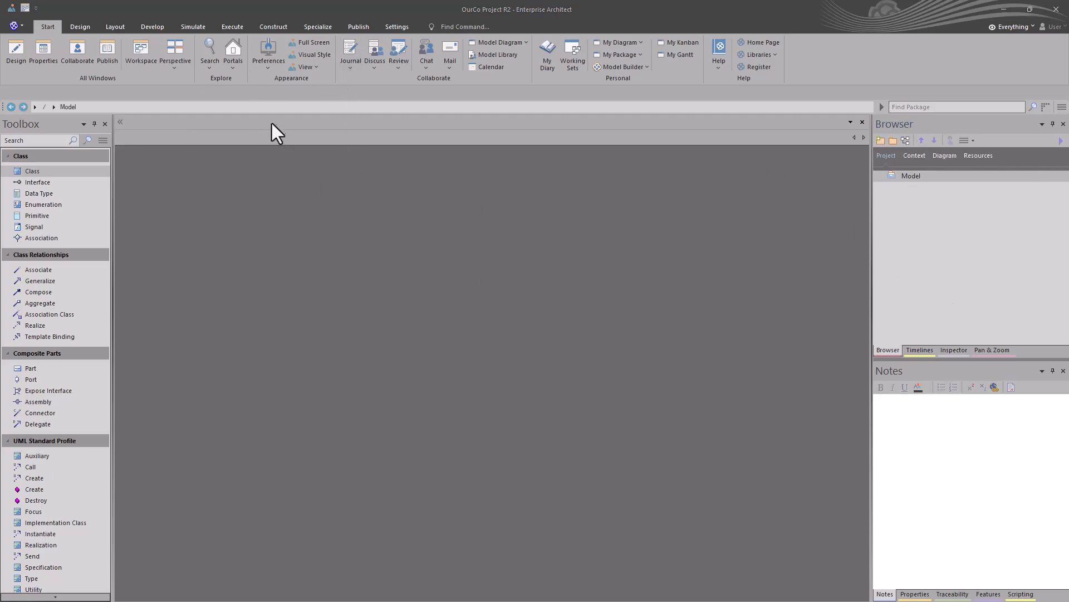
Start a reference data import and load RD_ProjectReferenceData_012625.xml from the Reference Data folder.
{"action": "left_click", "coordinate": [397, 27]}
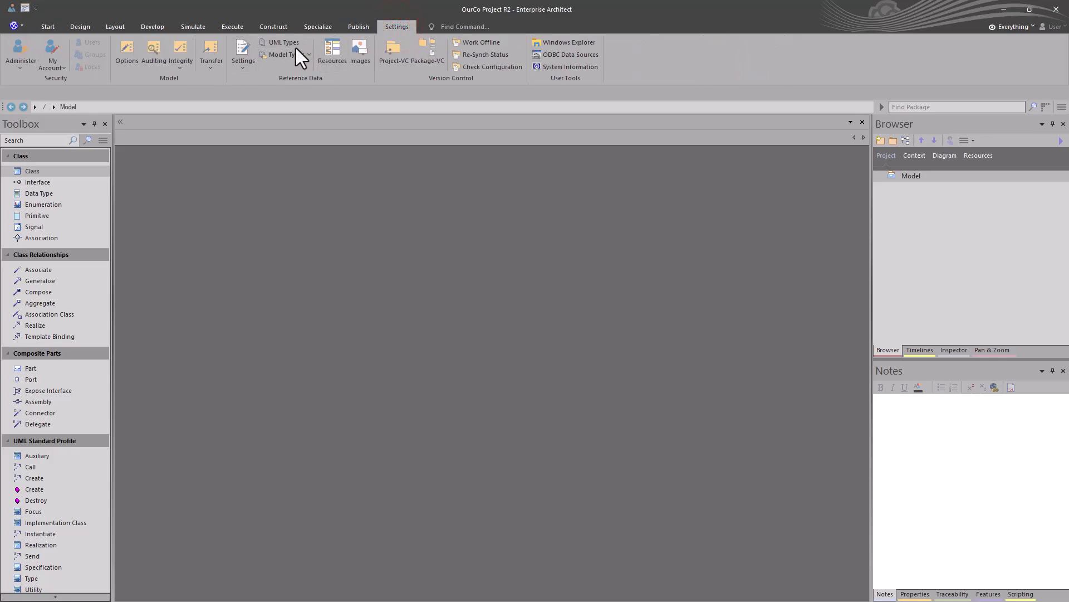
{"action": "left_click", "coordinate": [210, 71]}
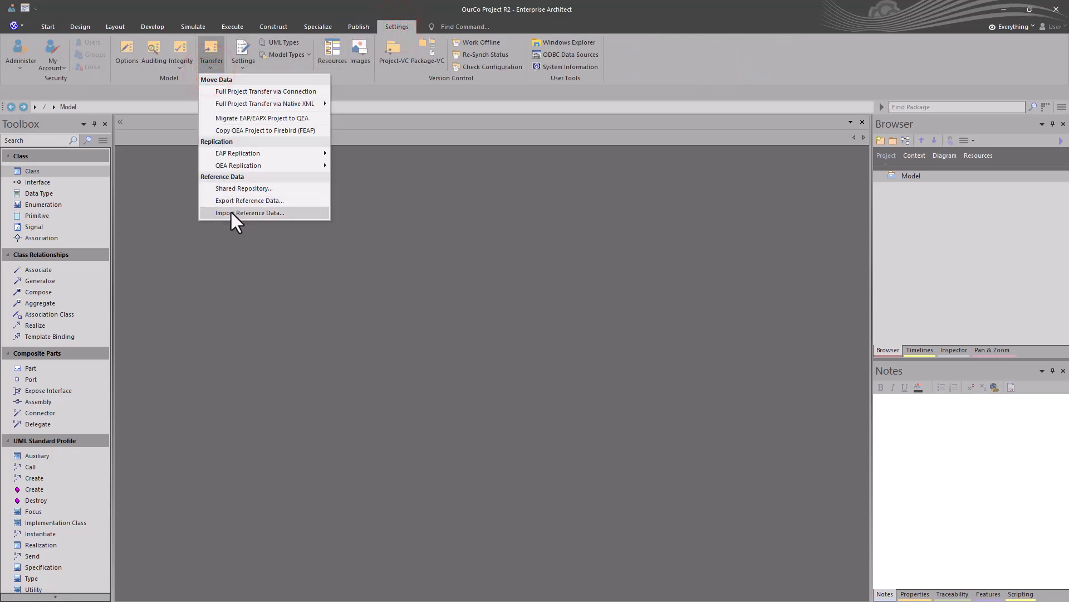
{"action": "left_click", "coordinate": [232, 213]}
{"action": "left_click", "coordinate": [631, 220]}
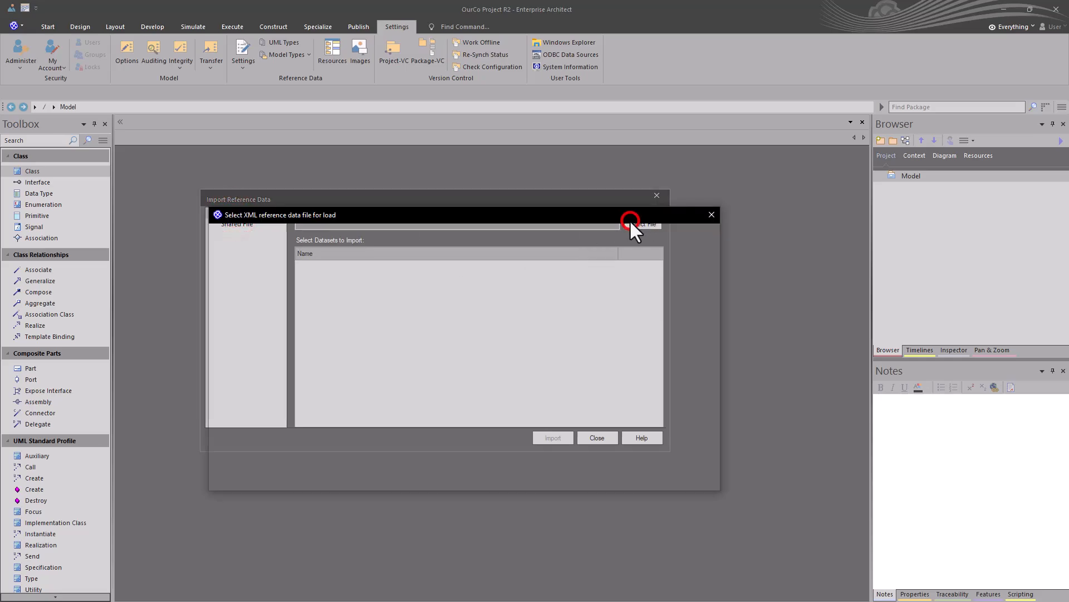
{"action": "double_click", "coordinate": [295, 269]}
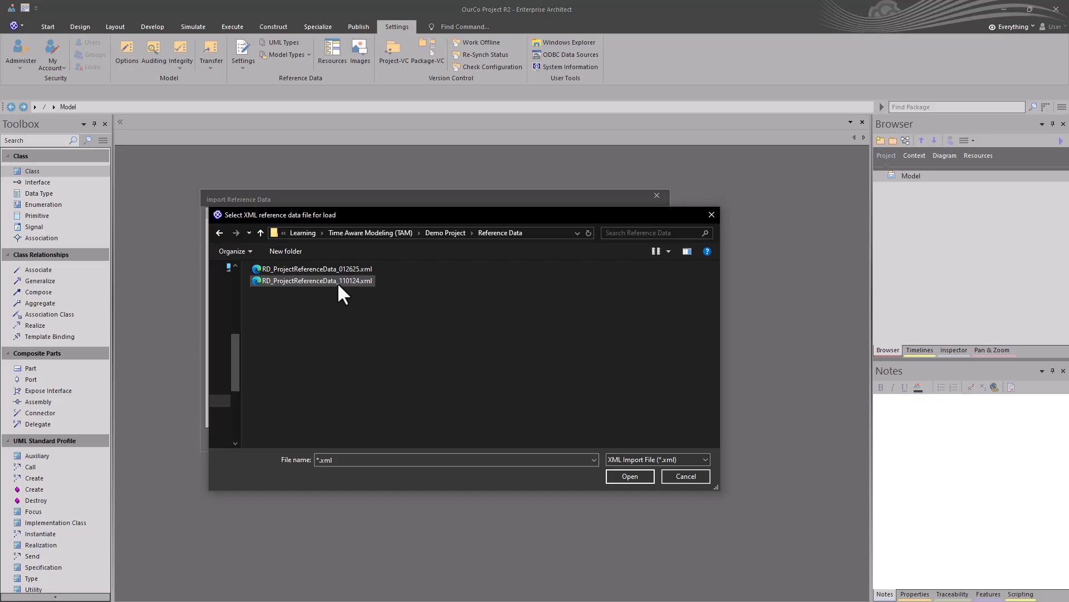
{"action": "left_click", "coordinate": [329, 269]}
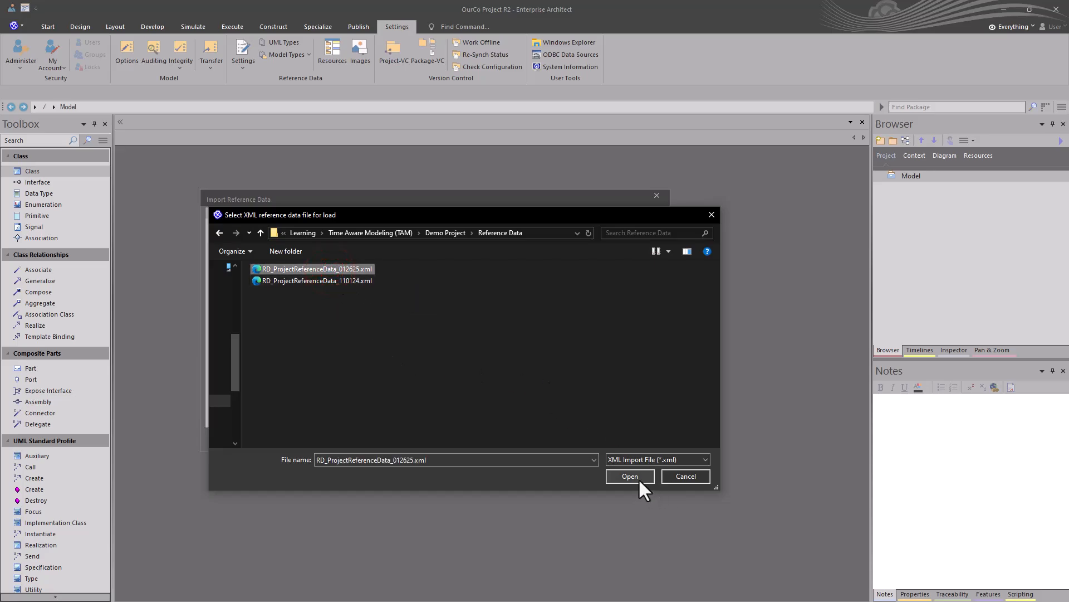
{"action": "left_click", "coordinate": [639, 479]}
Import all listed datasets from the reference data file, from Automation Scripts through Tagged Value Types.
{"action": "left_click", "coordinate": [313, 263]}
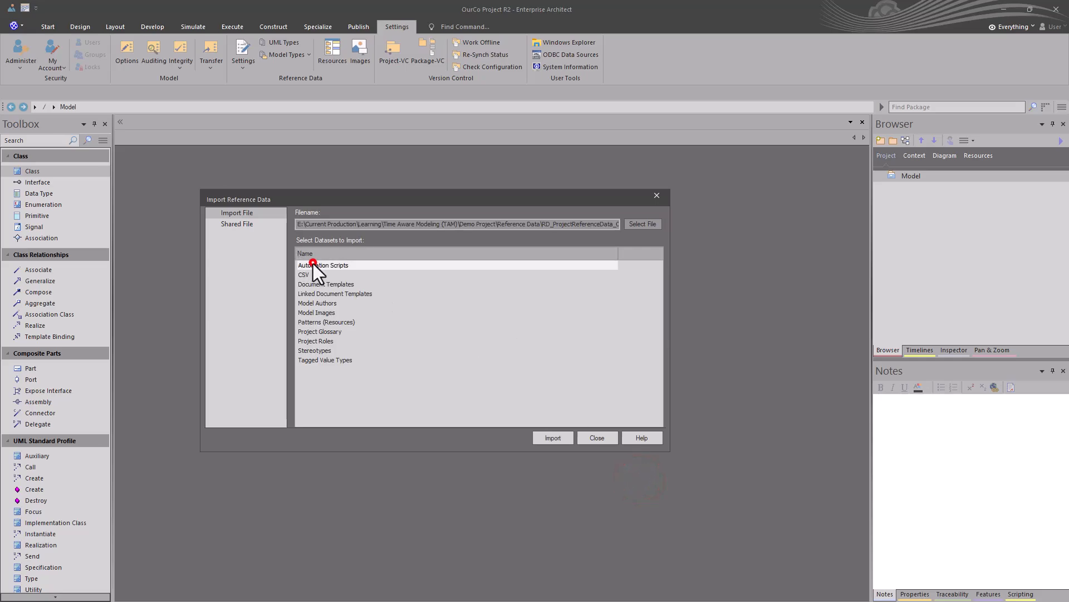
{"action": "left_click", "coordinate": [314, 361], "text": "shift"}
{"action": "left_click", "coordinate": [559, 438]}
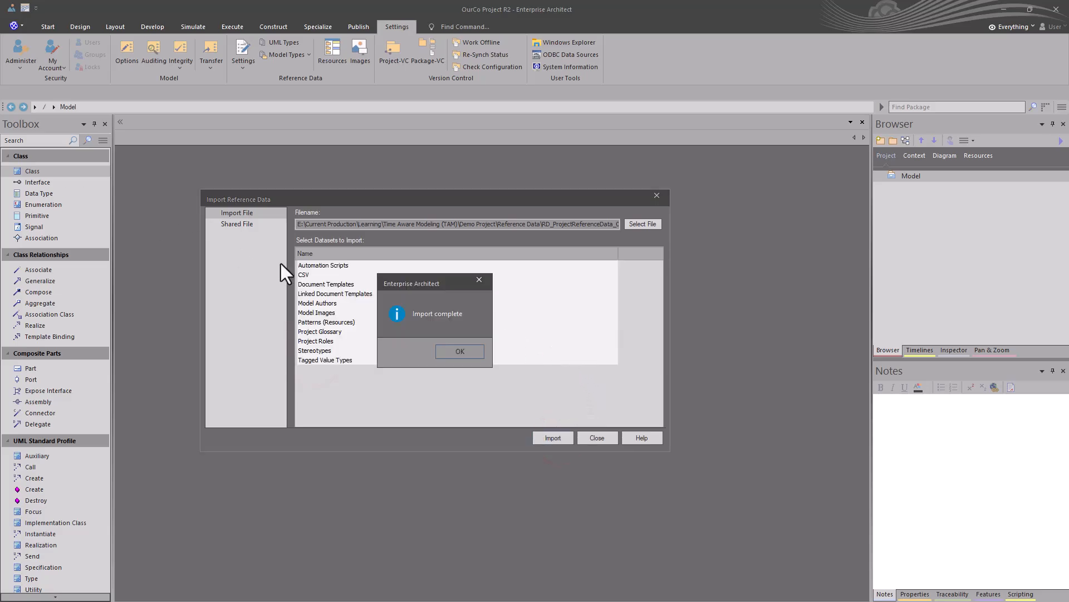
{"action": "left_click", "coordinate": [460, 352]}
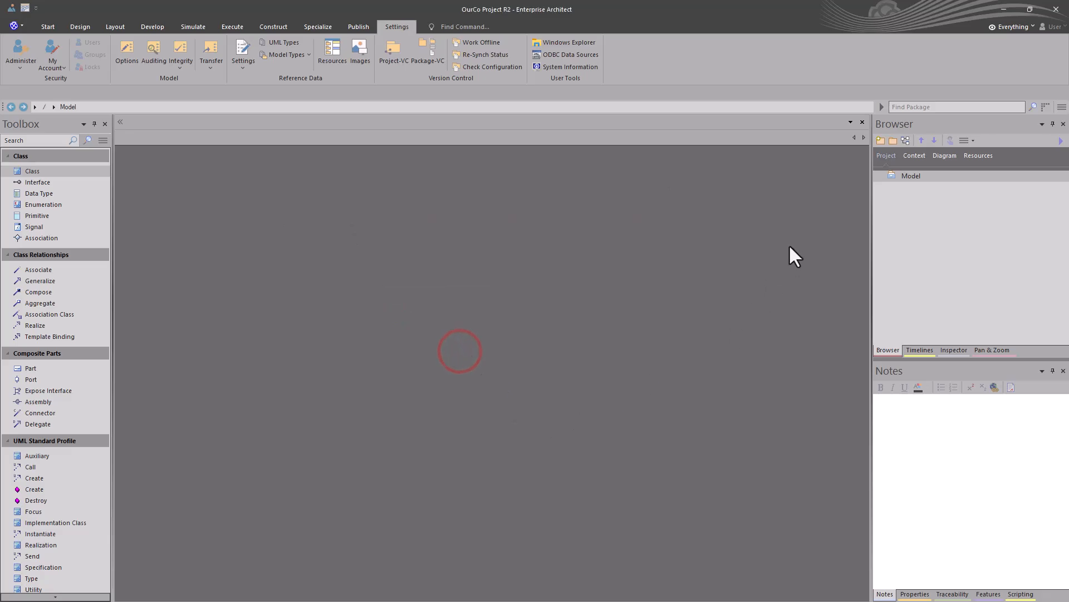
Add a package named Main under Model, with a UML Structural Class diagram of the same name.
{"action": "left_click", "coordinate": [908, 177]}
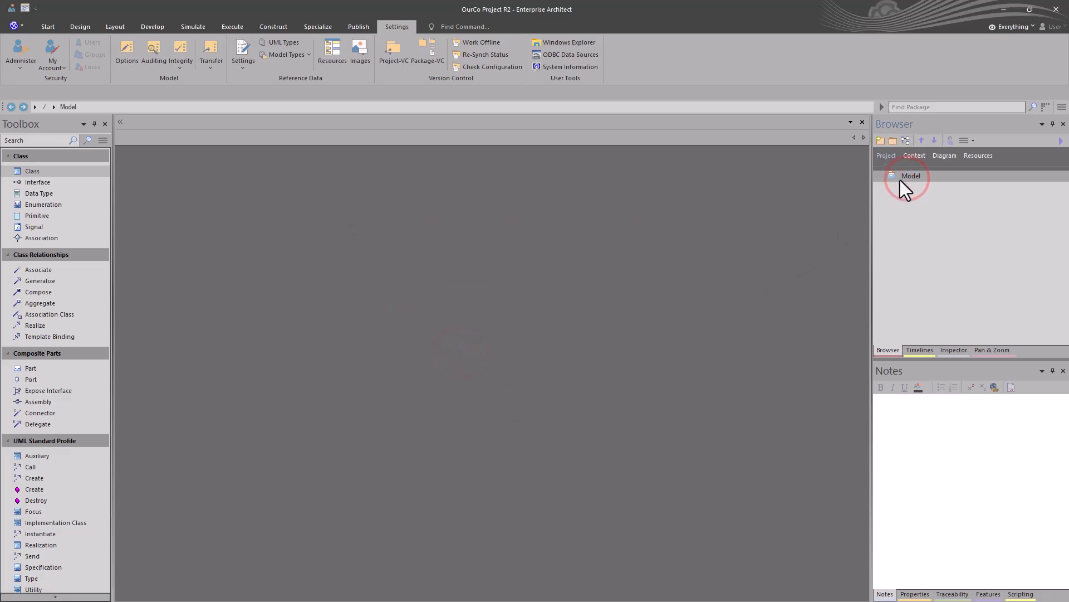
{"action": "left_click", "coordinate": [892, 141]}
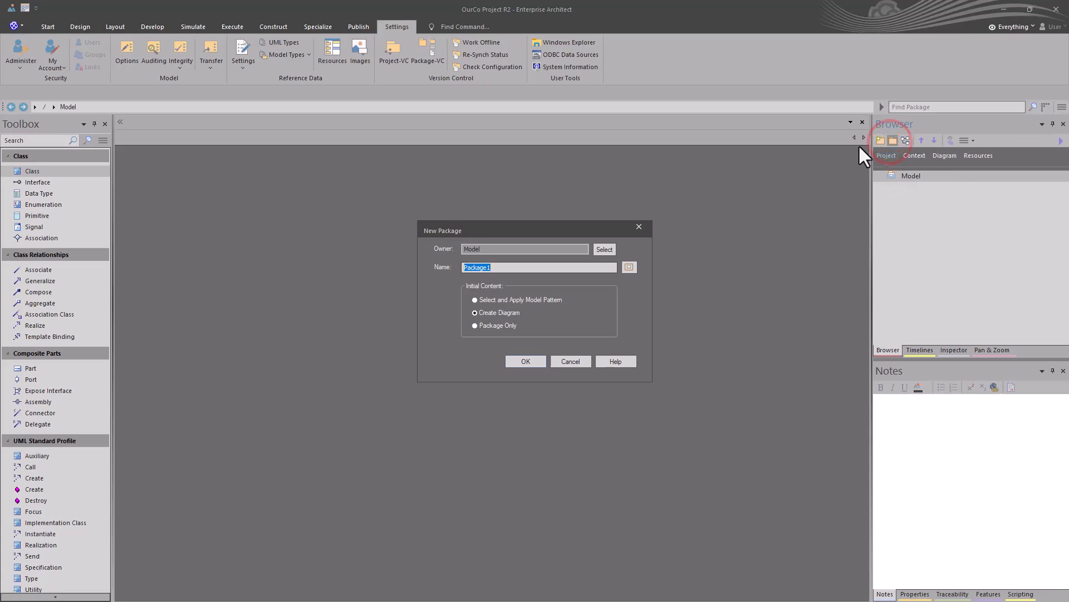
{"action": "type", "text": "Ma"}
{"action": "key", "text": "Return"}
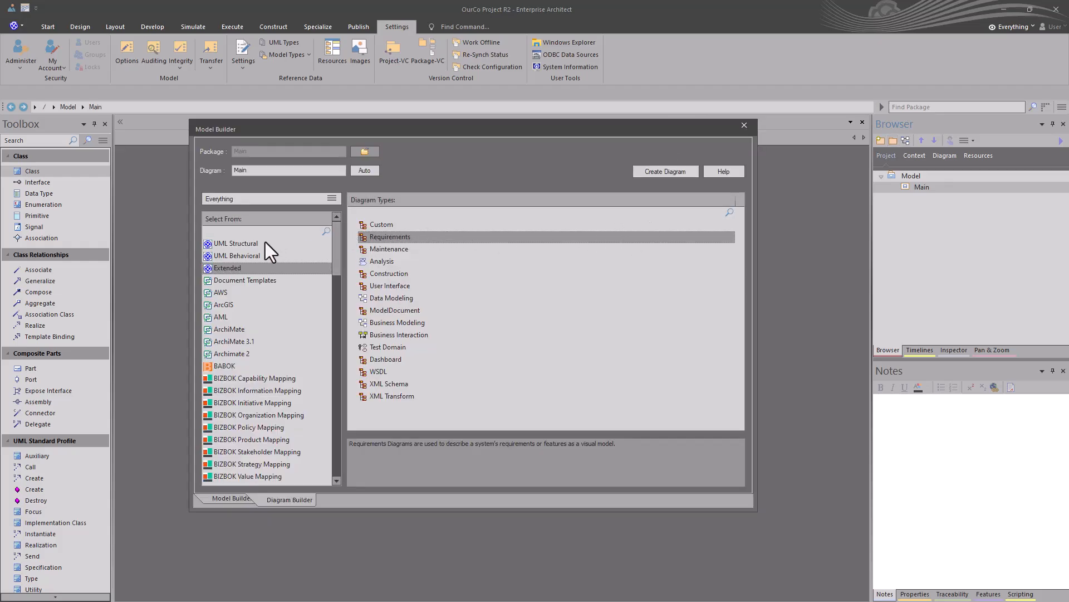
{"action": "left_click", "coordinate": [265, 242]}
{"action": "left_click", "coordinate": [381, 236]}
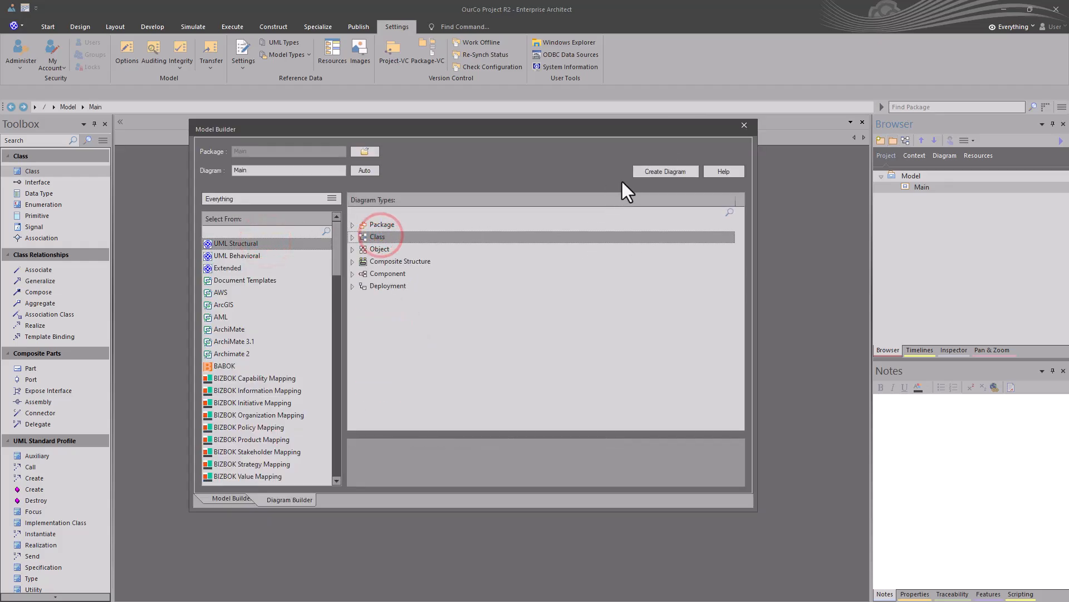
{"action": "left_click", "coordinate": [643, 171]}
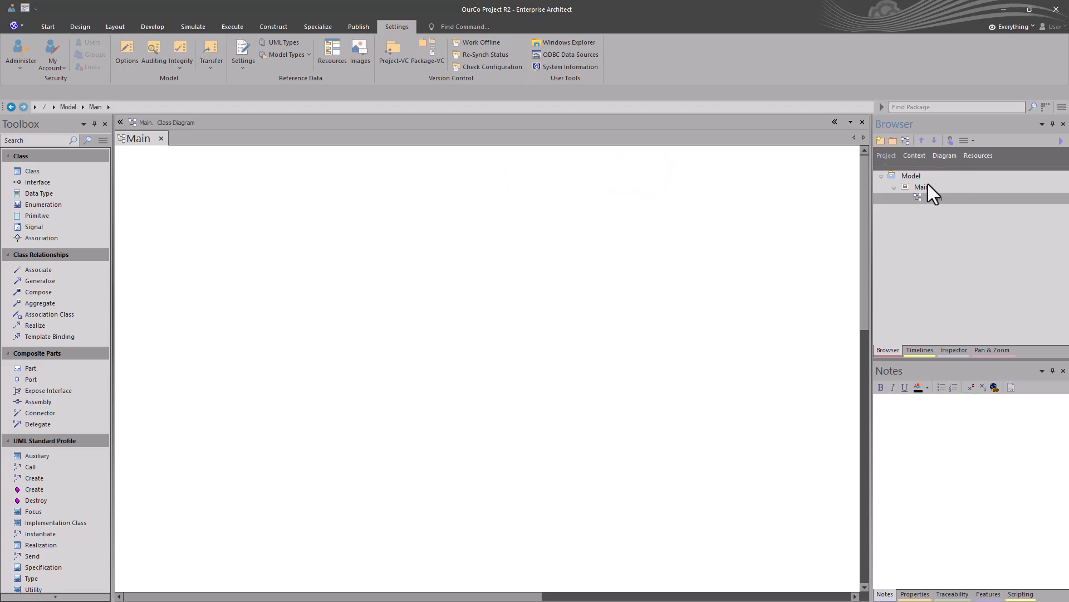
Add a package named ABBs under Model, with a UML Structural Class diagram of the same name.
{"action": "left_click", "coordinate": [914, 178]}
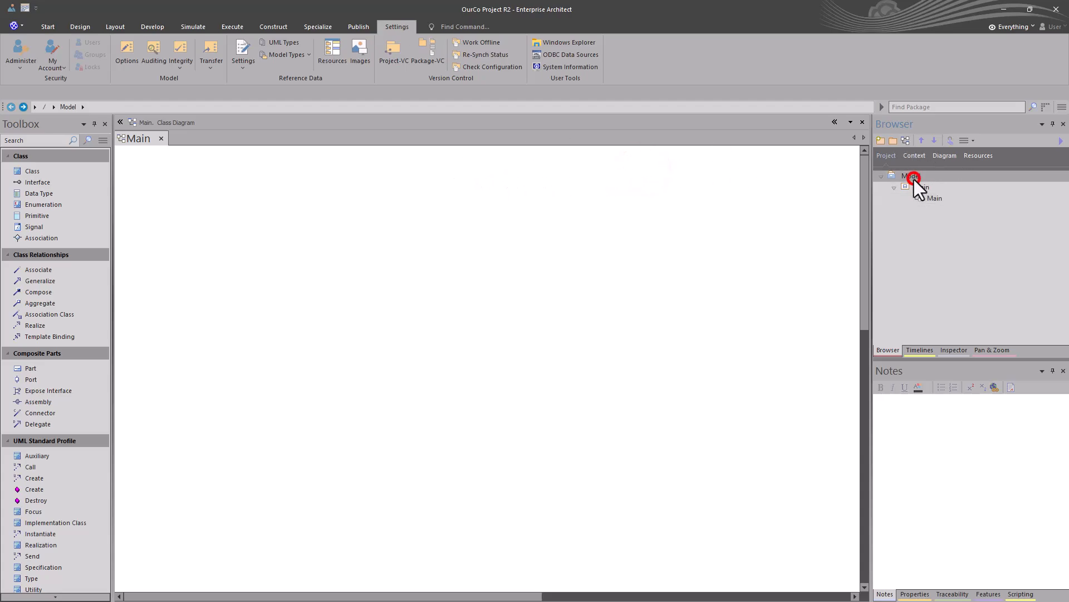
{"action": "left_click", "coordinate": [893, 141]}
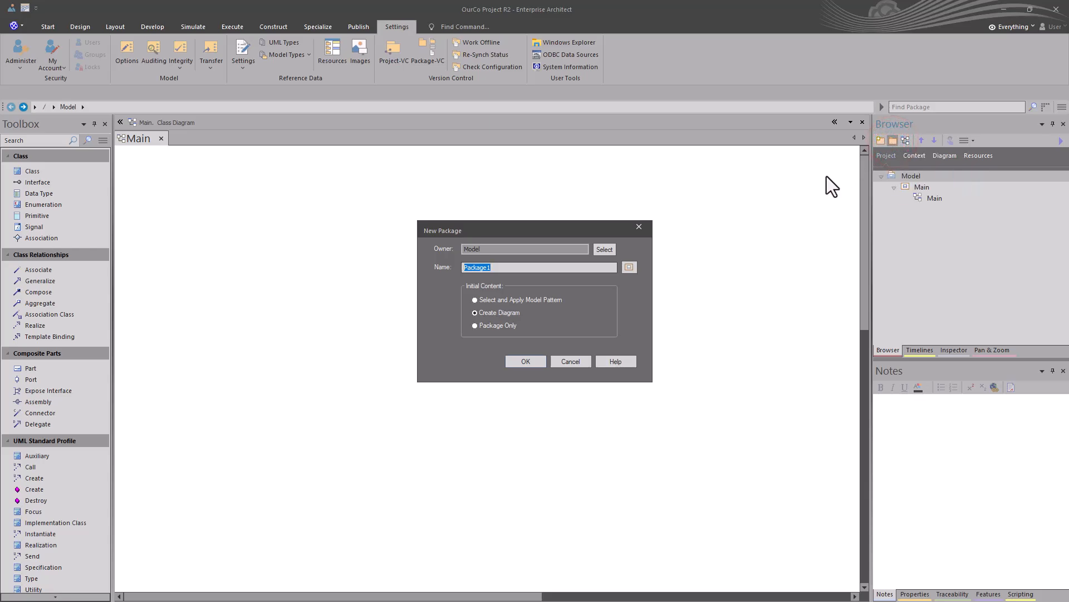
{"action": "type", "text": "ABB"}
{"action": "key", "text": "Return"}
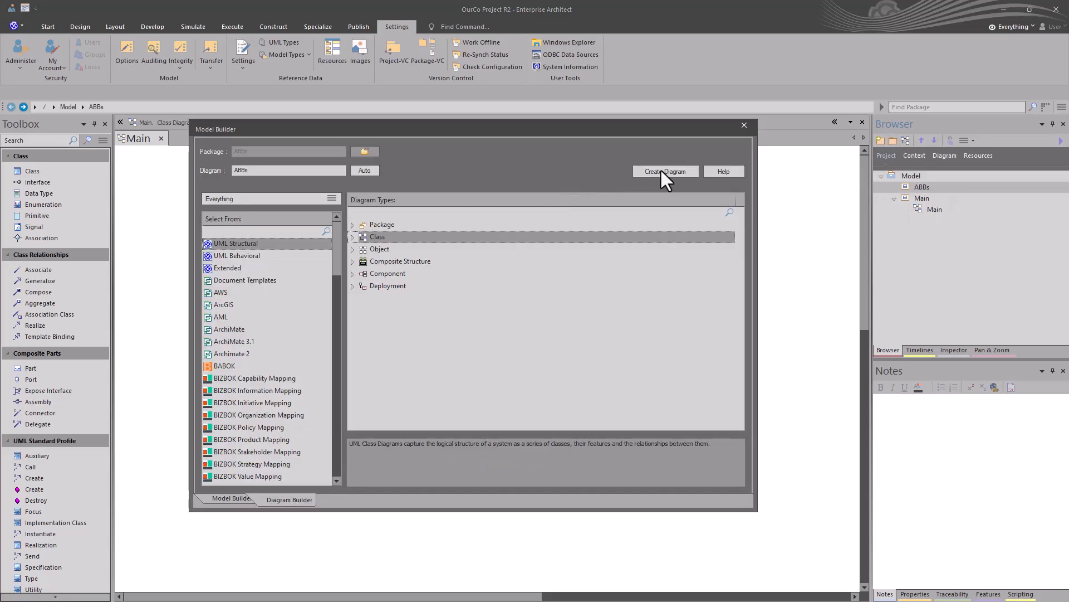
{"action": "left_click", "coordinate": [663, 171]}
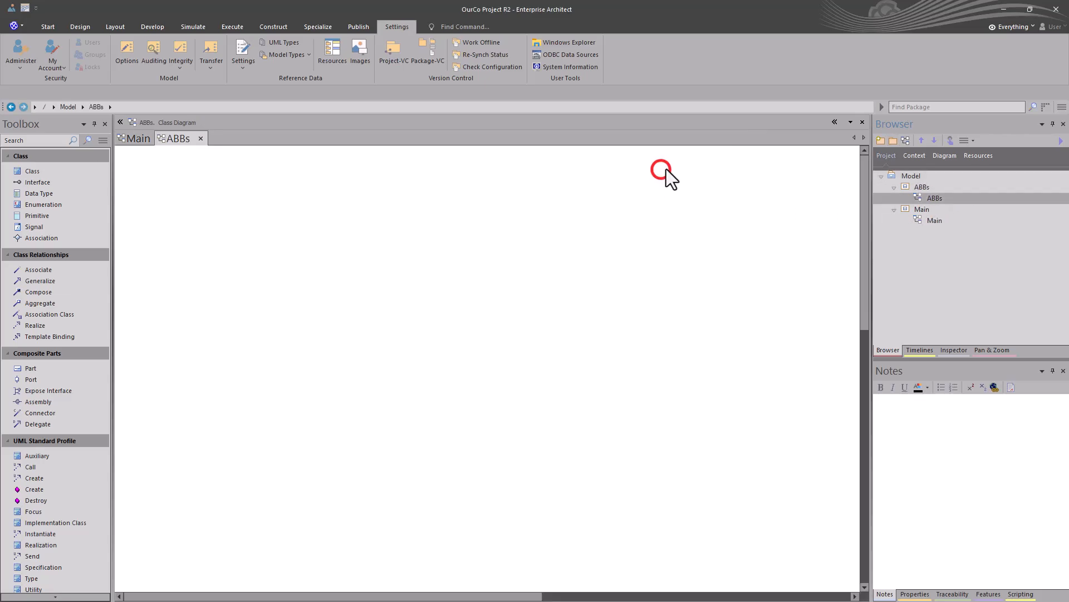
Add a package named Scope under Model, with an Extended Requirements diagram of the same name.
{"action": "left_click", "coordinate": [913, 176]}
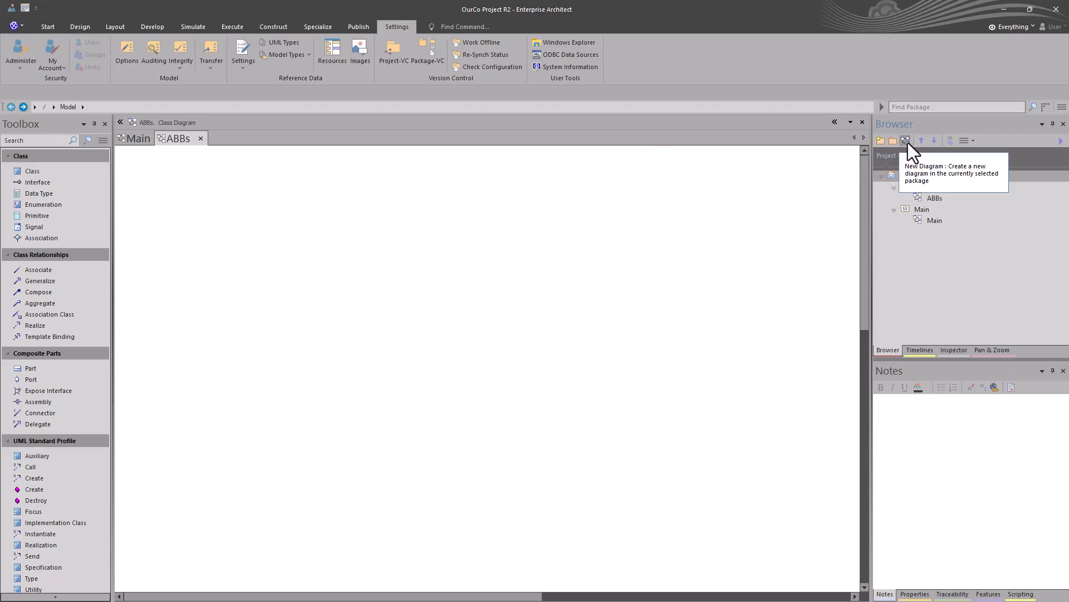
{"action": "left_click", "coordinate": [892, 140]}
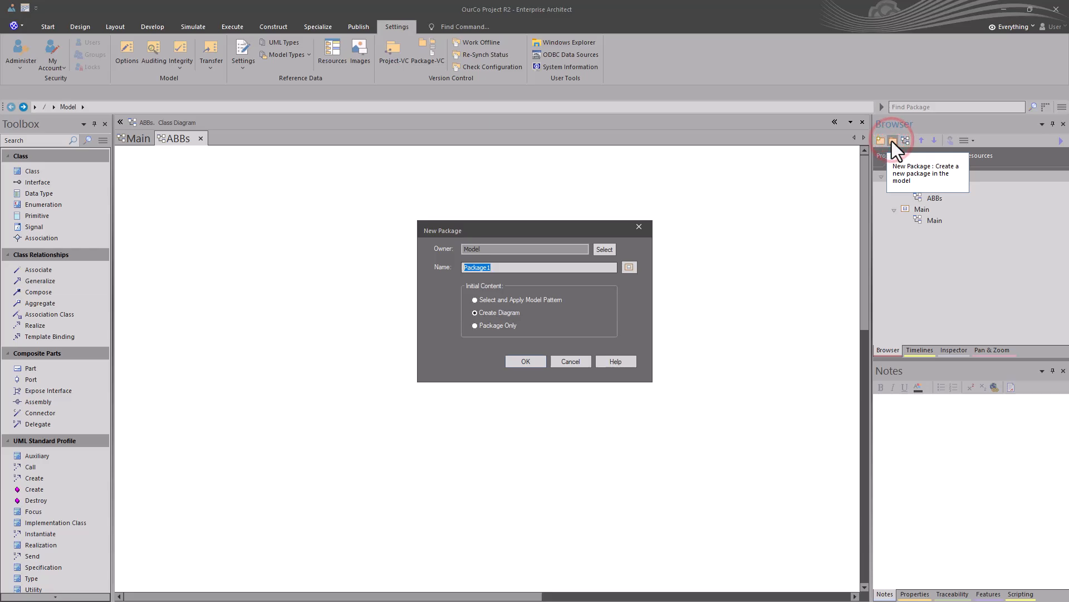
{"action": "type", "text": "Sc"}
{"action": "key", "text": "Return"}
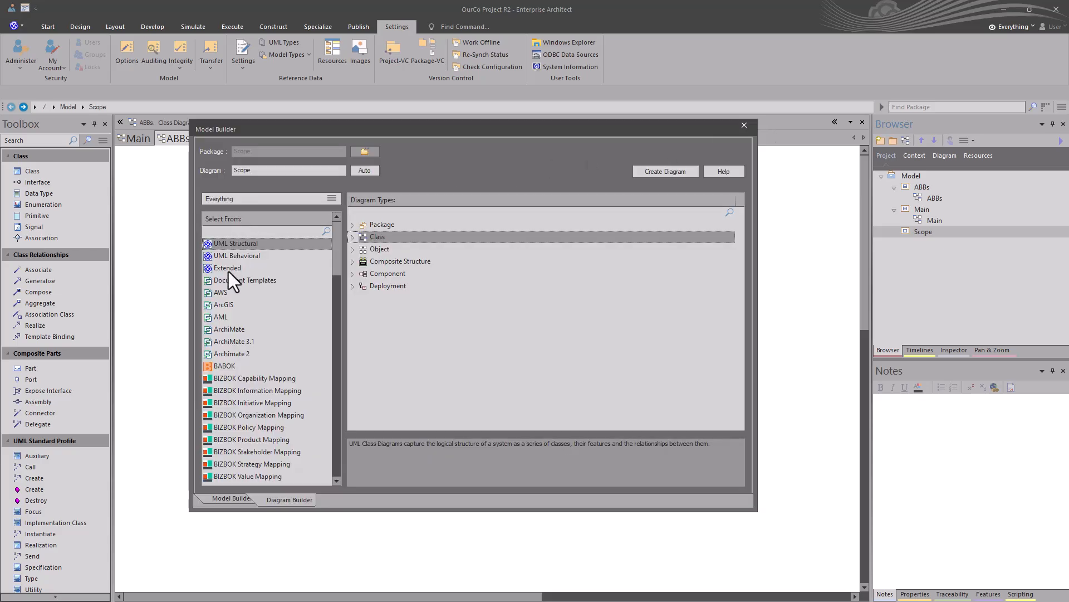
{"action": "left_click", "coordinate": [228, 271]}
{"action": "left_click", "coordinate": [389, 237]}
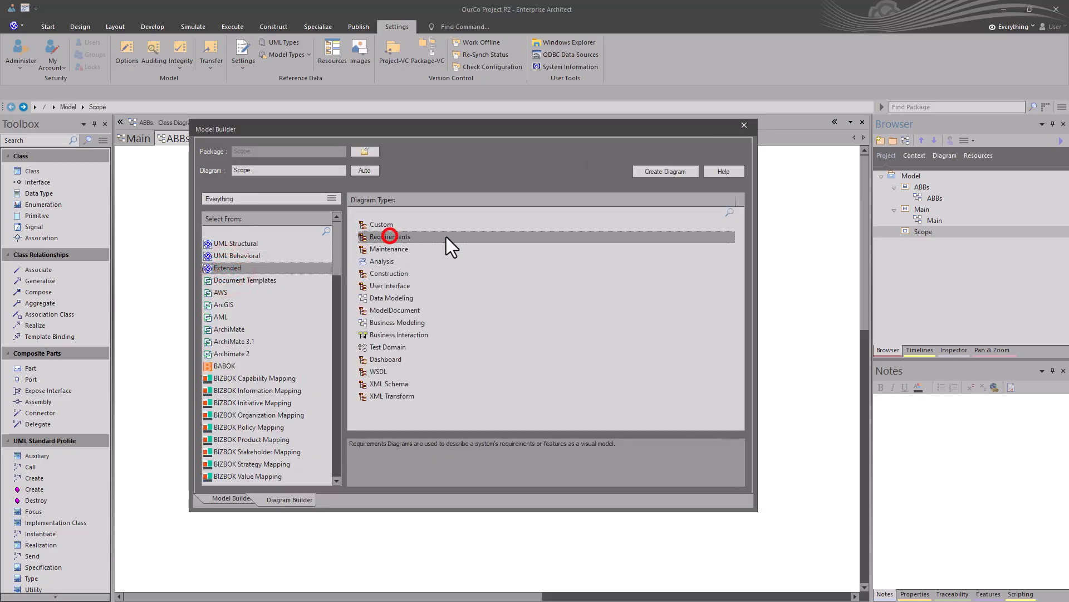
{"action": "left_click", "coordinate": [670, 169]}
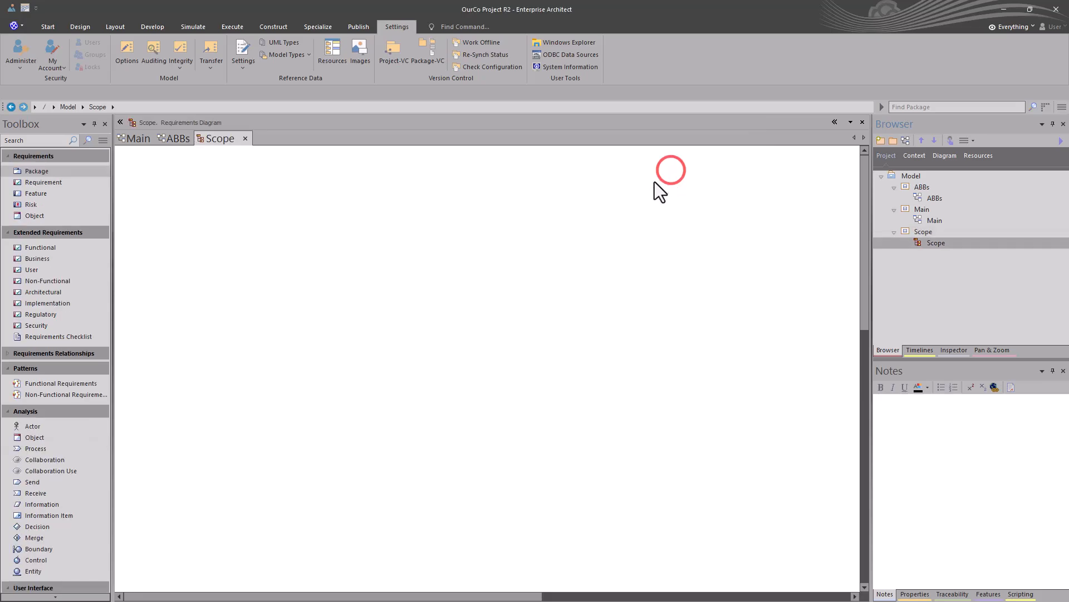
Add a package named SBBs under Model, with a UML Structural Class diagram of the same name.
{"action": "left_click", "coordinate": [906, 175]}
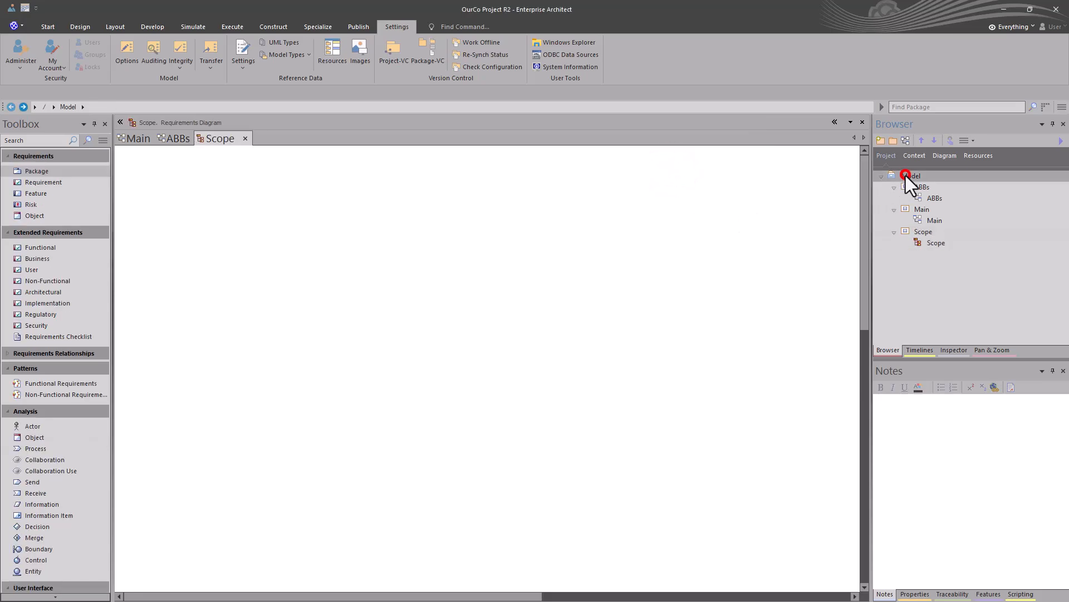
{"action": "left_click", "coordinate": [893, 141]}
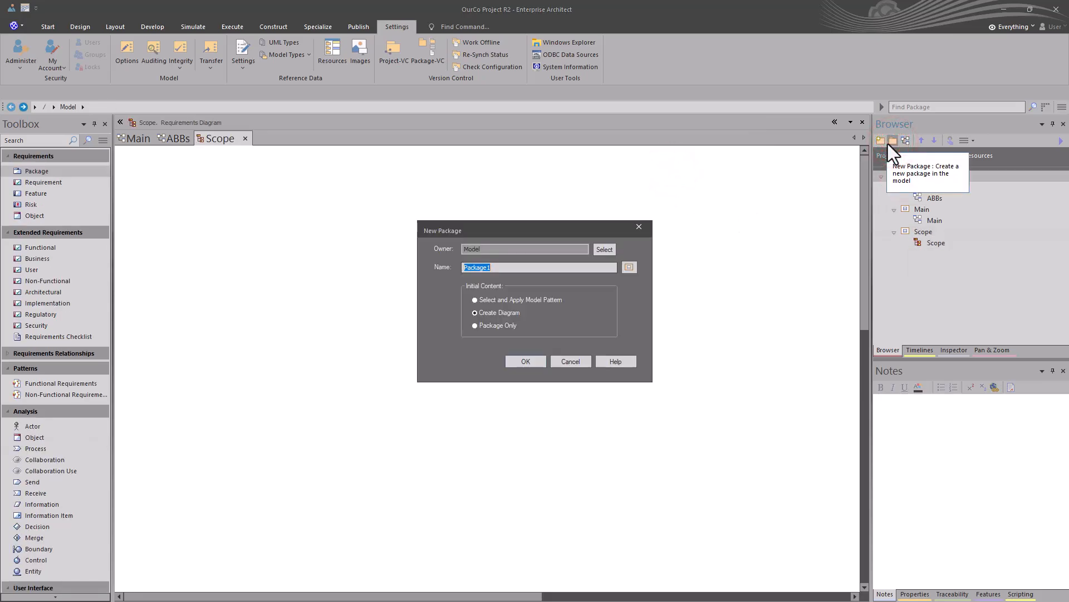
{"action": "type", "text": "SBBs"}
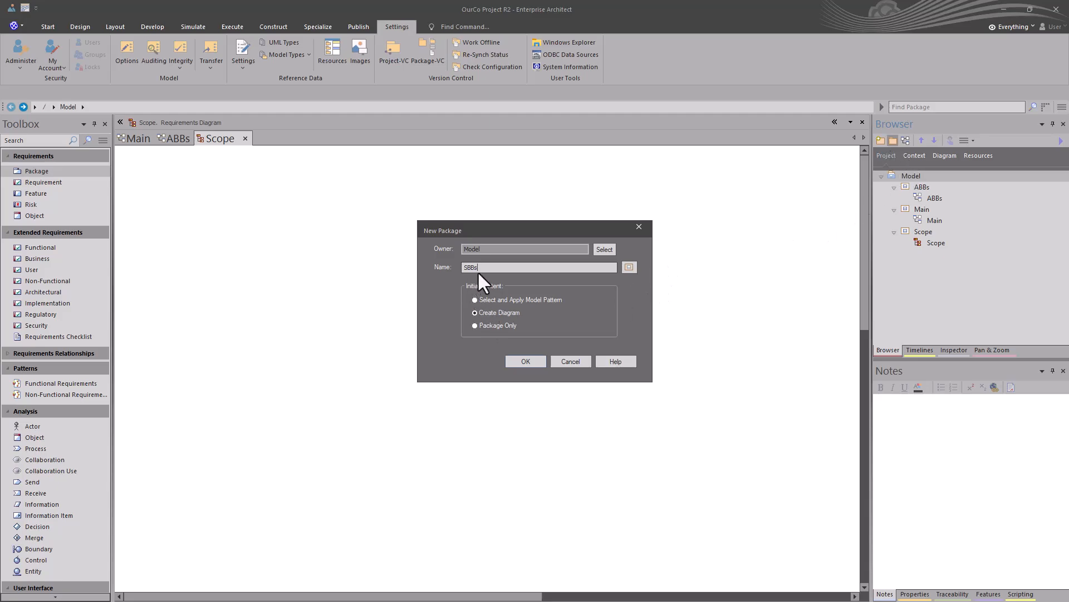
{"action": "left_click", "coordinate": [526, 362]}
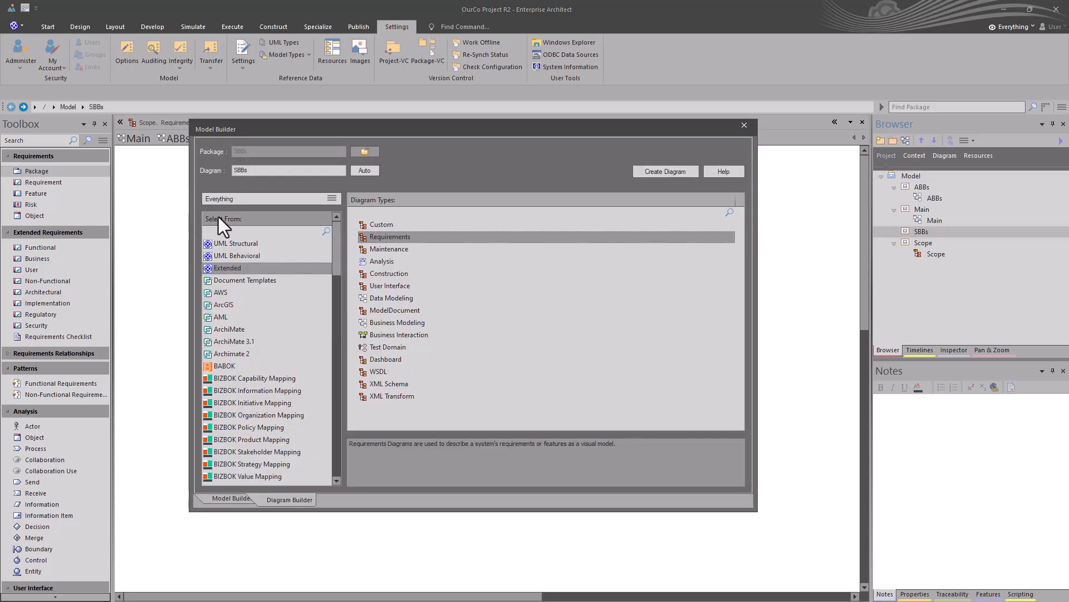
{"action": "left_click", "coordinate": [226, 245]}
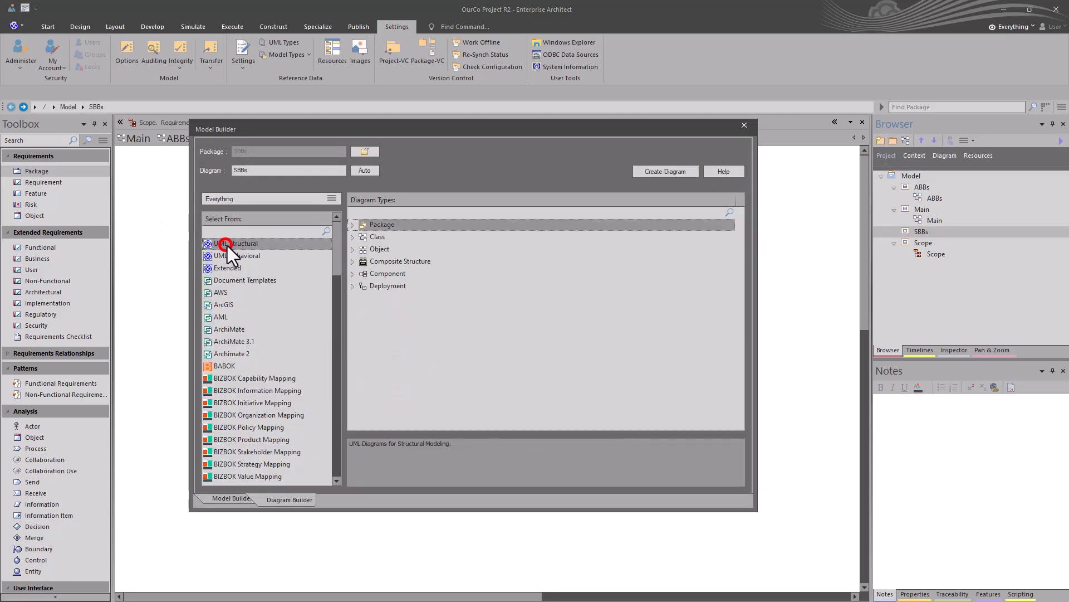
{"action": "left_click", "coordinate": [380, 238]}
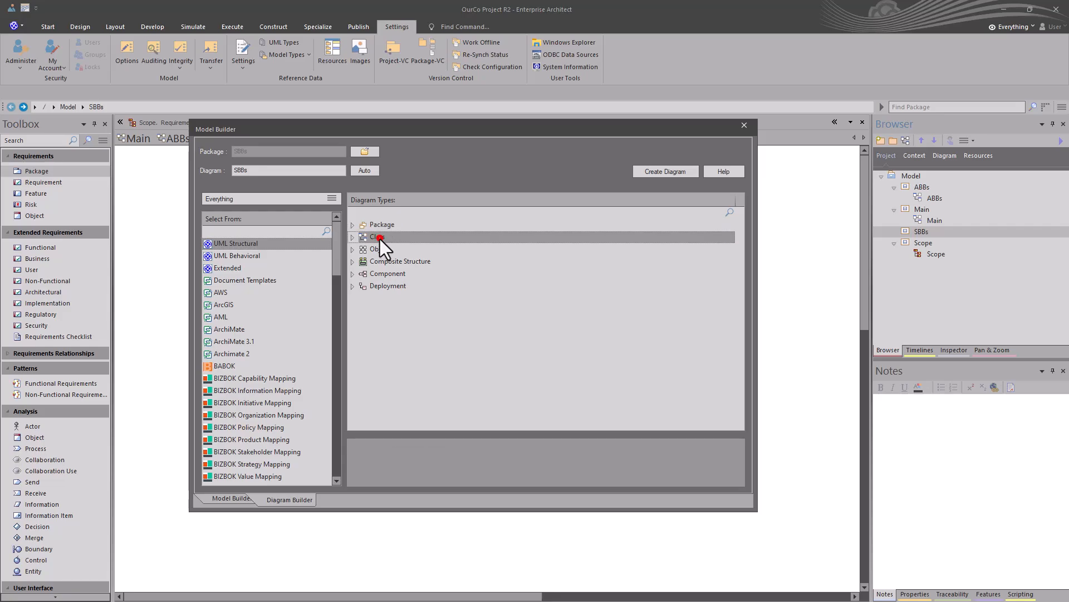
{"action": "left_click", "coordinate": [663, 171]}
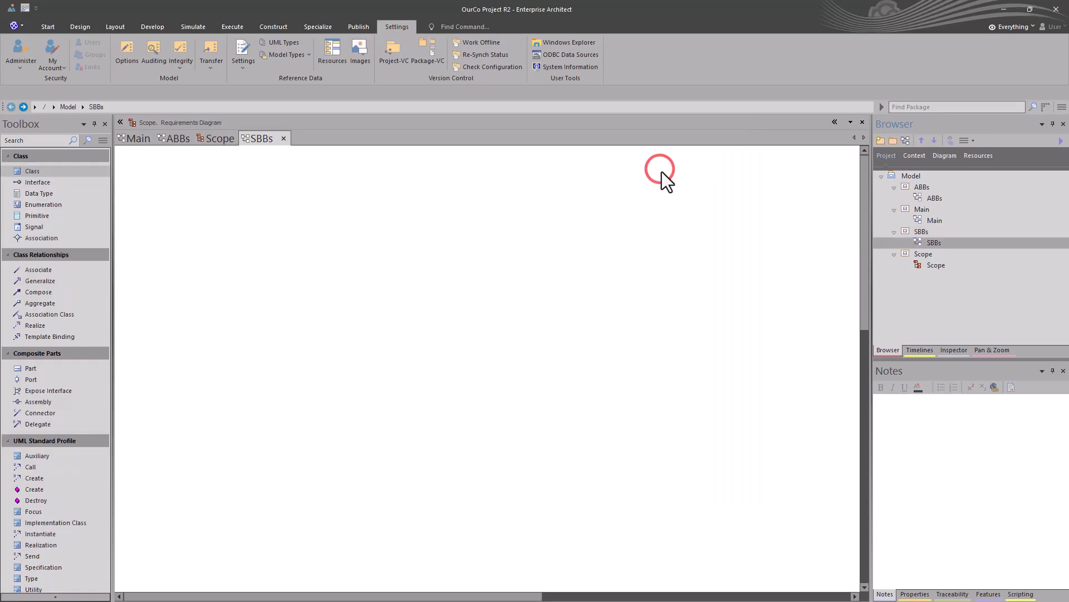
Move the Main package above the ABBs package in the model tree.
{"action": "left_click", "coordinate": [913, 210]}
{"action": "left_click", "coordinate": [923, 143]}
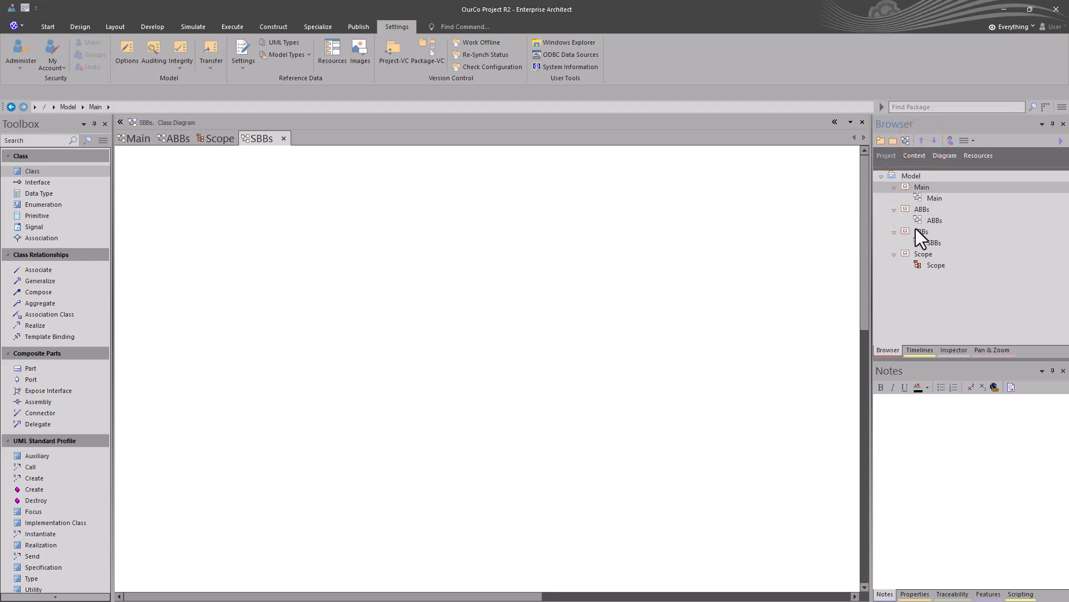
Move the Scope package up in the model tree so it sits directly below the Main package.
{"action": "left_click", "coordinate": [916, 256]}
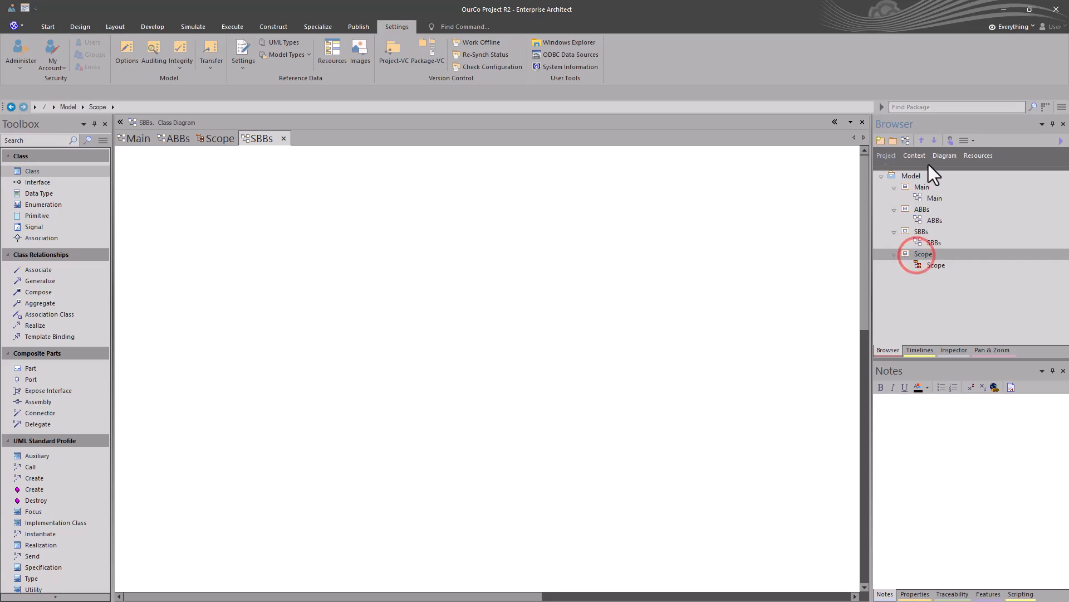
{"action": "left_click", "coordinate": [923, 142]}
{"action": "left_click", "coordinate": [923, 141]}
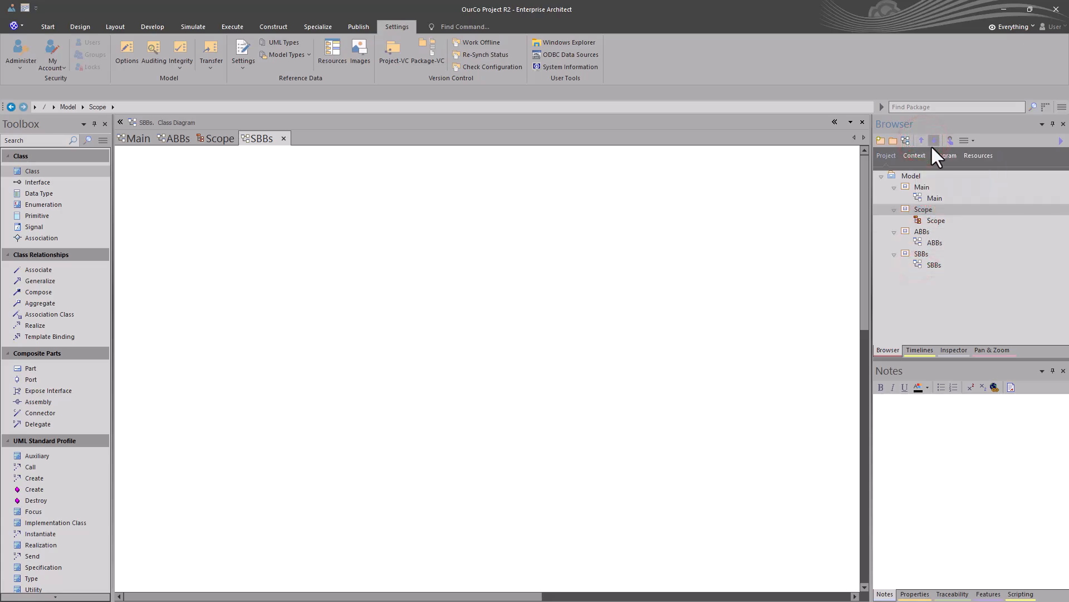
{"action": "left_click", "coordinate": [933, 141]}
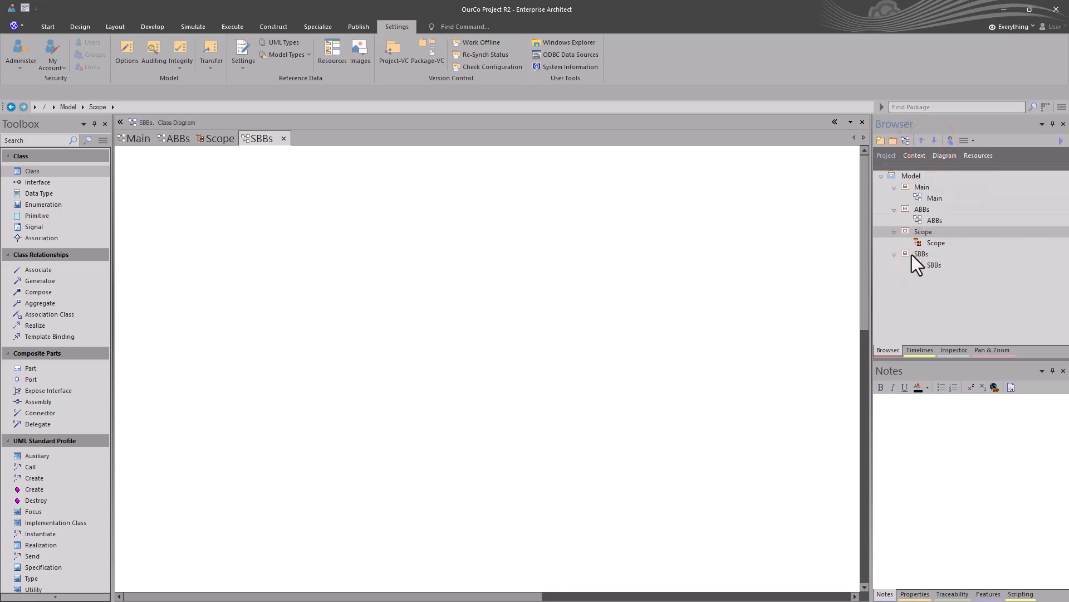
{"action": "left_click", "coordinate": [921, 139]}
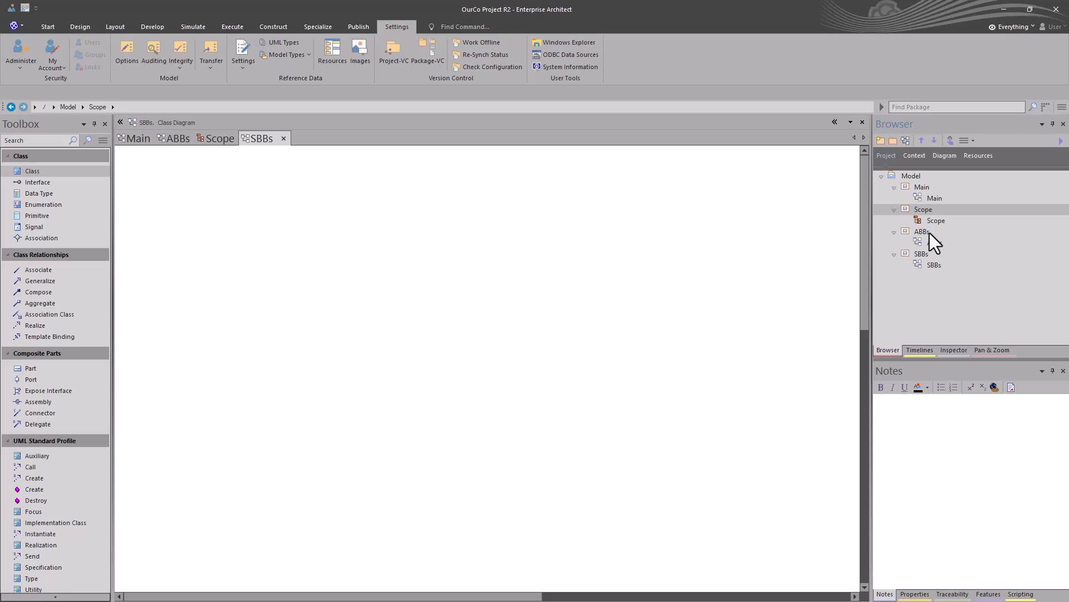
{"action": "left_click", "coordinate": [917, 255]}
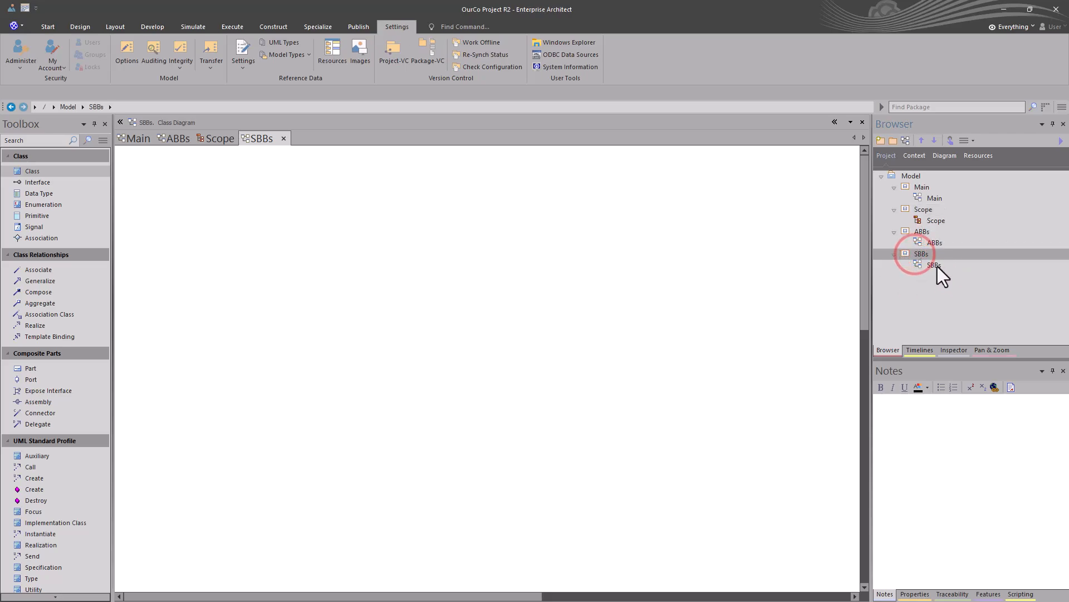
{"action": "left_click", "coordinate": [924, 210]}
{"action": "left_click", "coordinate": [922, 232]}
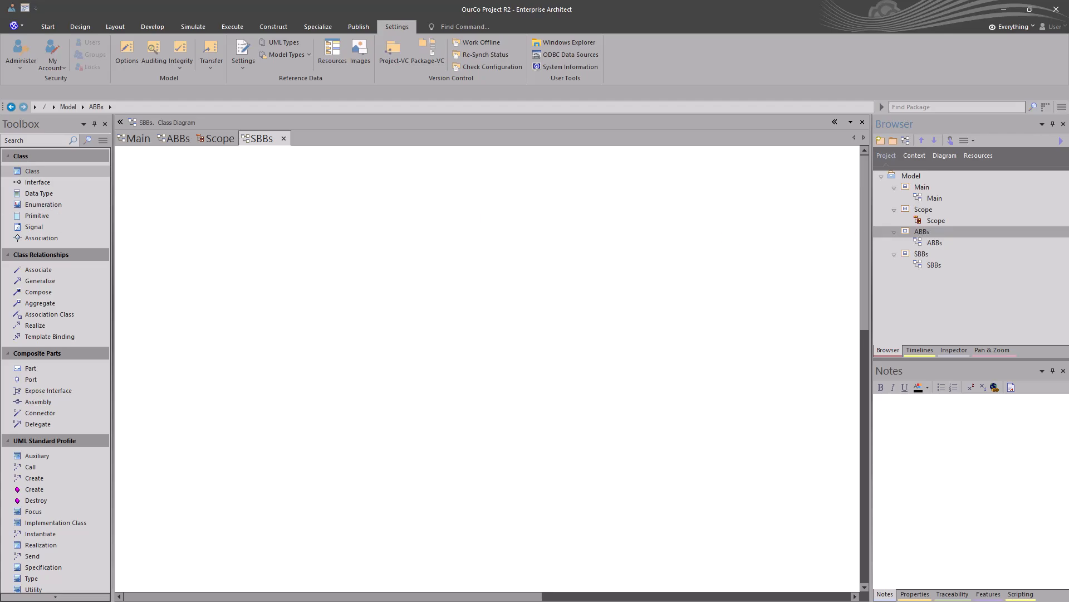
{"action": "left_click", "coordinate": [289, 284]}
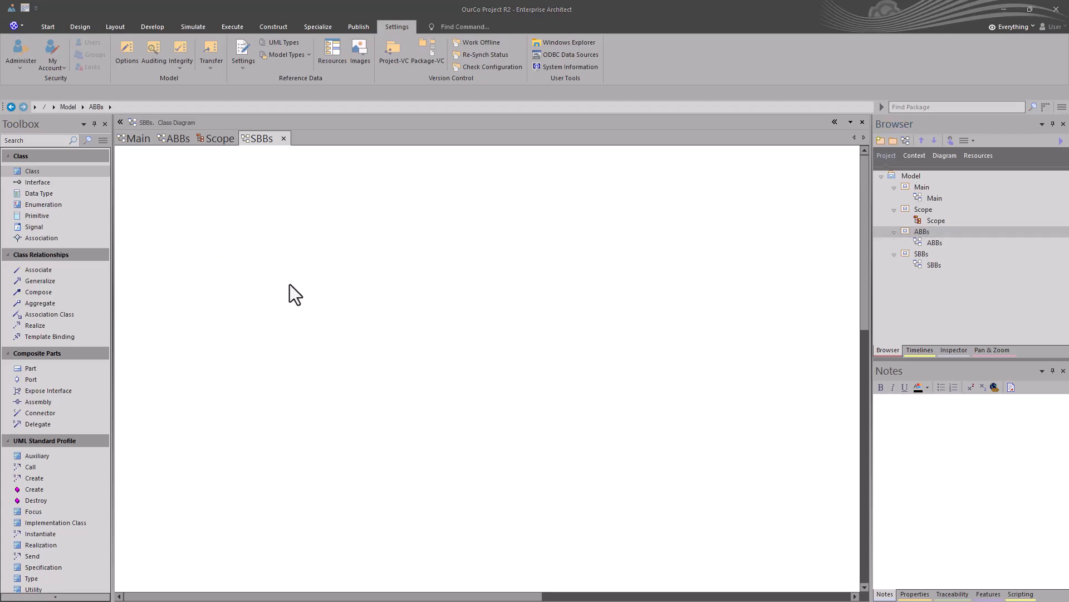
Close all open diagrams except Main.
{"action": "left_click", "coordinate": [141, 143]}
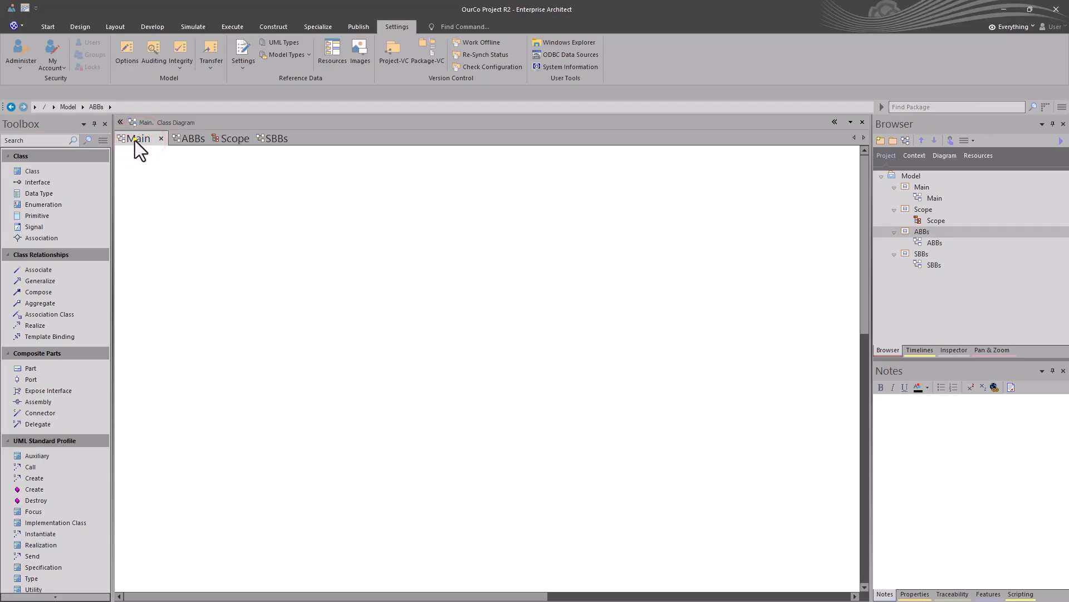
{"action": "right_click", "coordinate": [135, 140]}
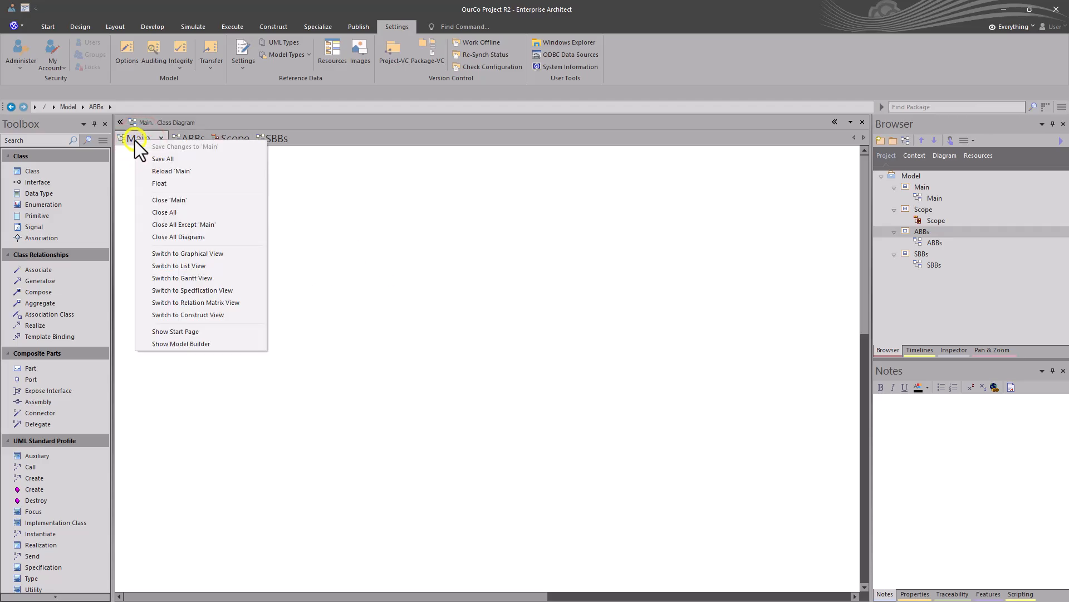
{"action": "left_click", "coordinate": [186, 227]}
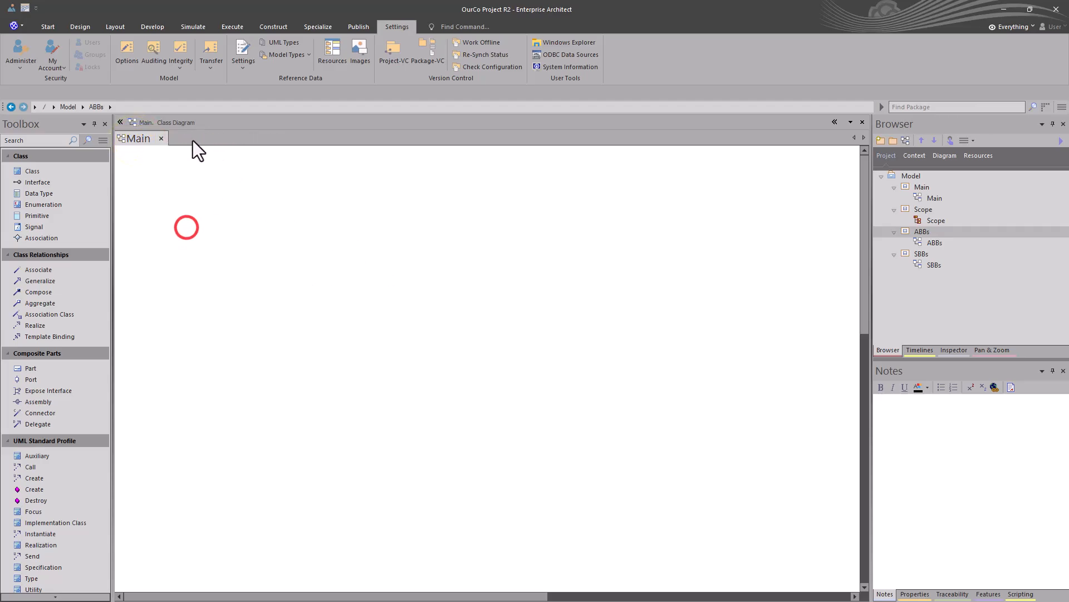
Set the Main diagram as the default model diagram.
{"action": "left_click", "coordinate": [928, 198]}
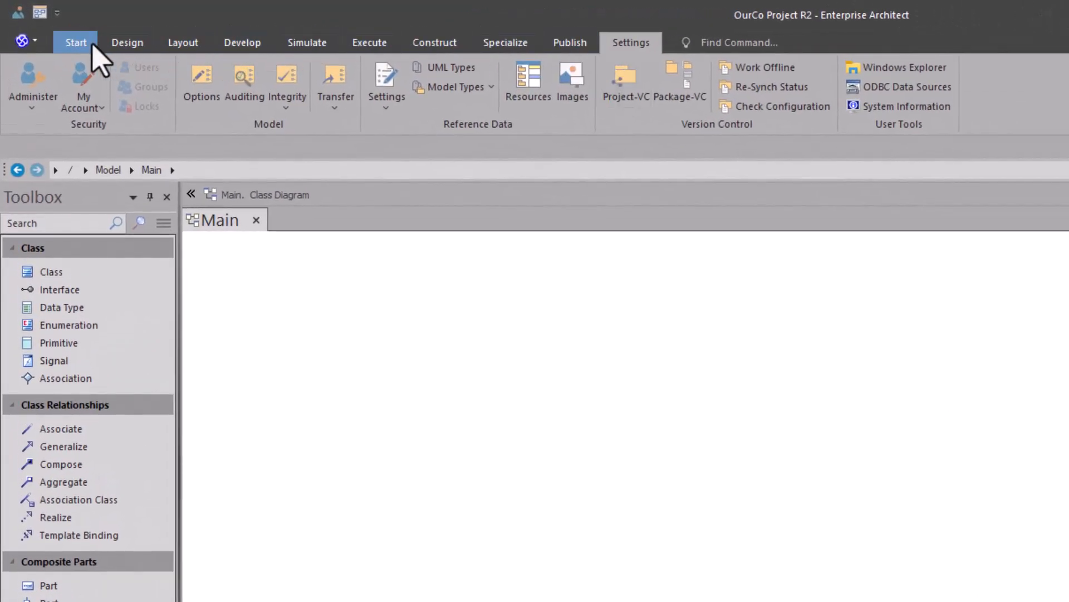
{"action": "left_click", "coordinate": [88, 41]}
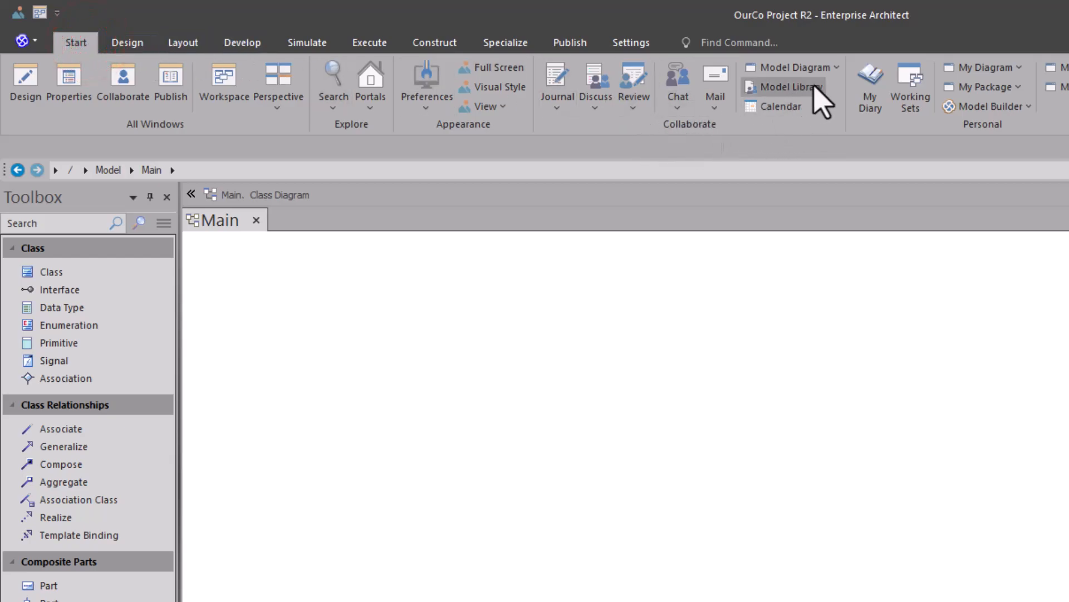
{"action": "left_click", "coordinate": [835, 68]}
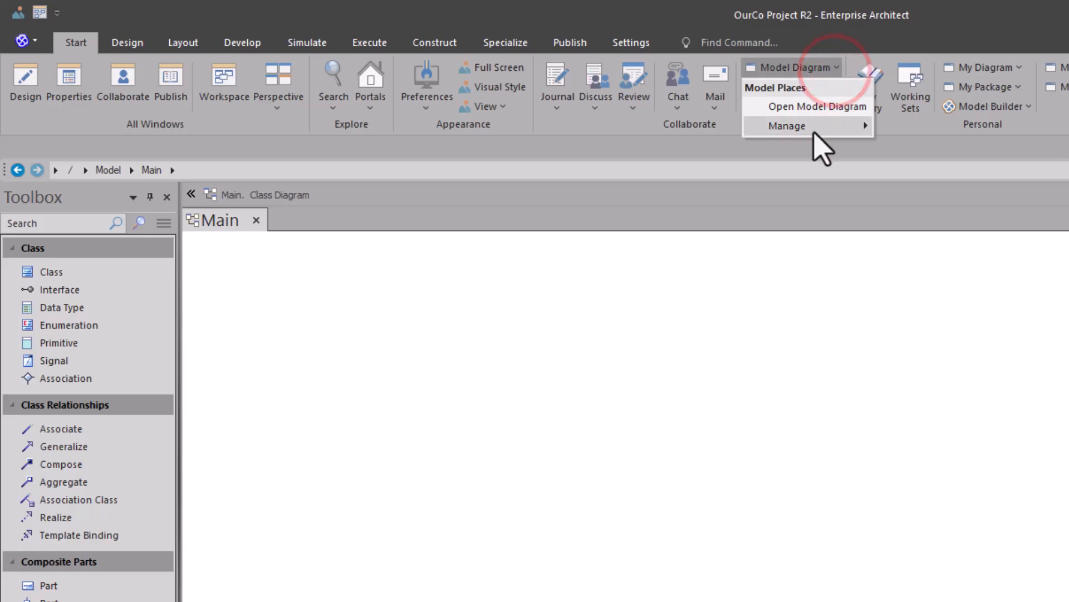
{"action": "mouse_move", "coordinate": [814, 133]}
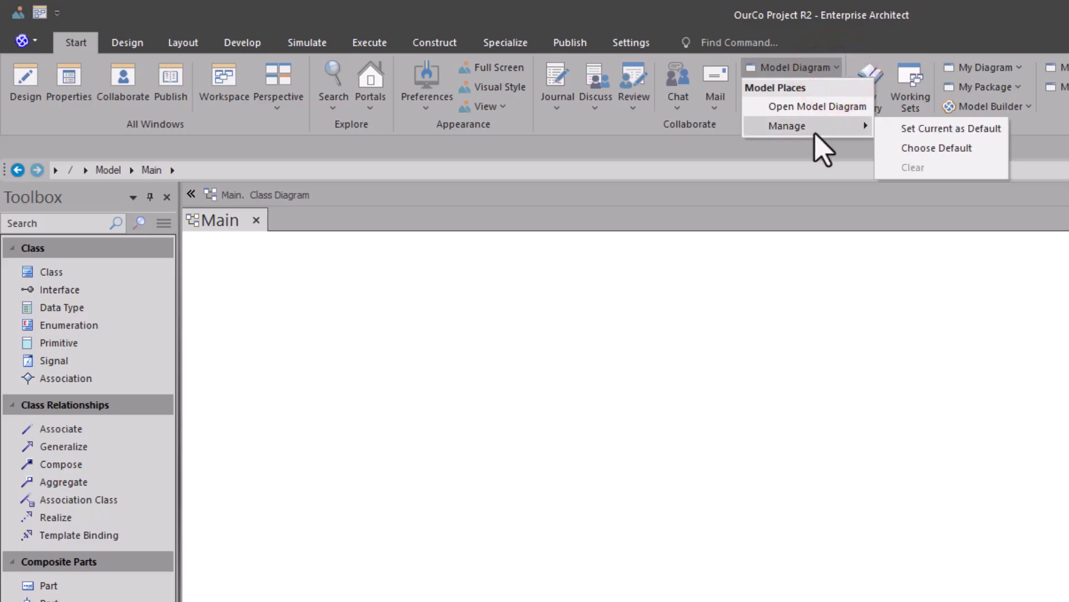
{"action": "left_click", "coordinate": [922, 131]}
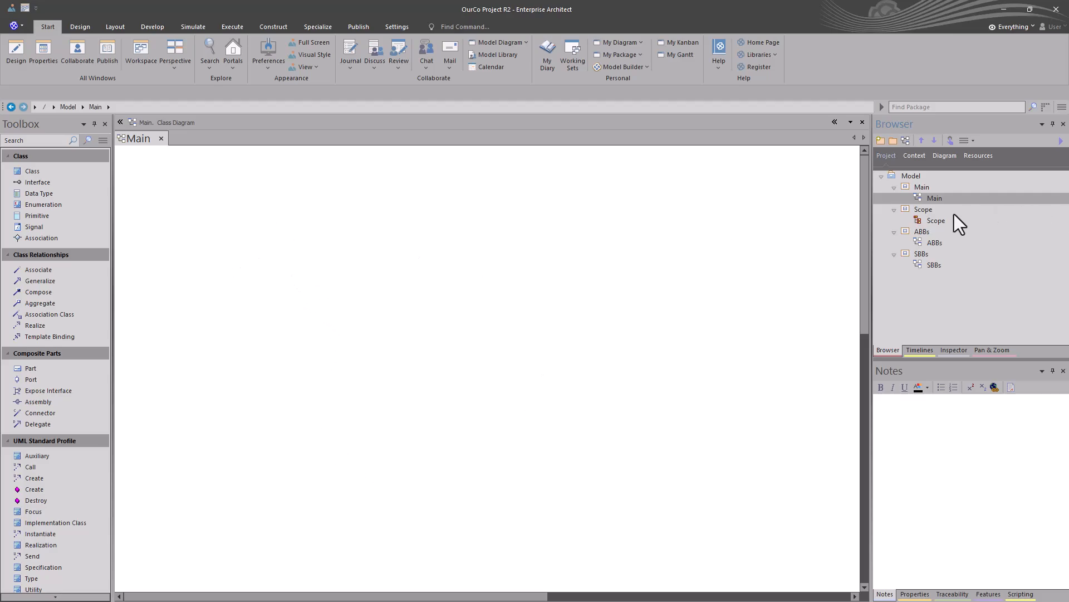
Place the Scope diagram on the Main diagram as a navigation cell without an image, near the upper-left of the canvas.
{"action": "left_click_drag", "start_coordinate": [931, 222], "coordinate": [256, 260]}
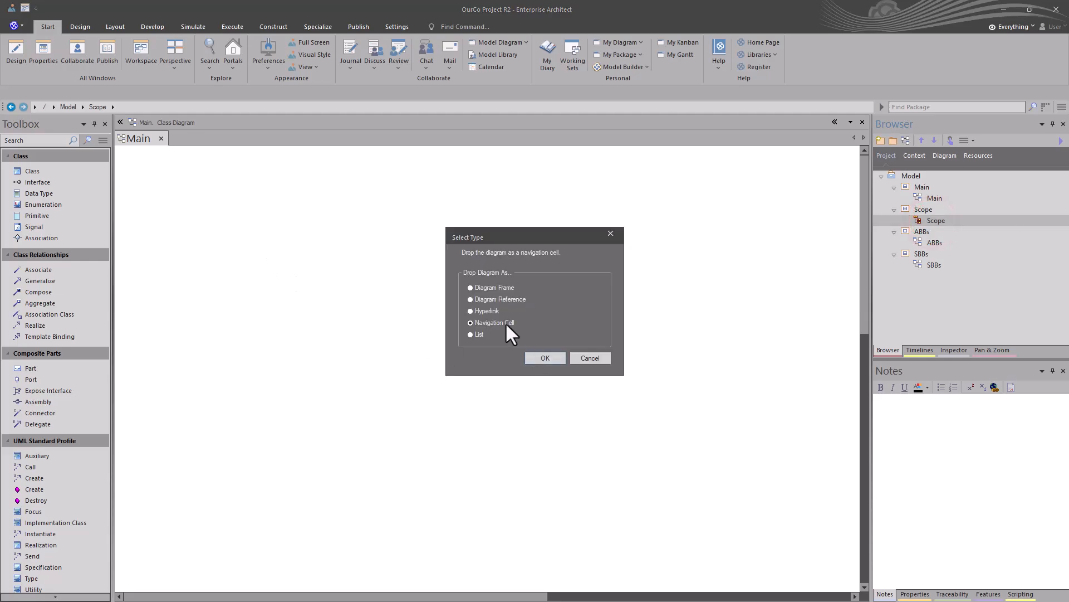
{"action": "left_click", "coordinate": [544, 358]}
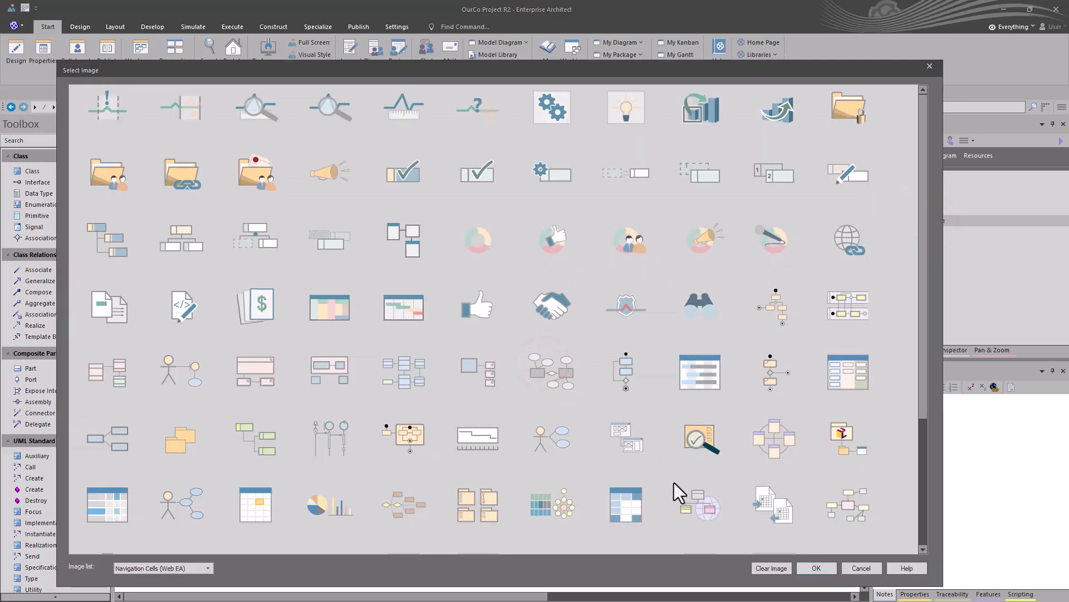
{"action": "double_click", "coordinate": [679, 492]}
{"action": "left_click_drag", "start_coordinate": [320, 303], "coordinate": [229, 279]}
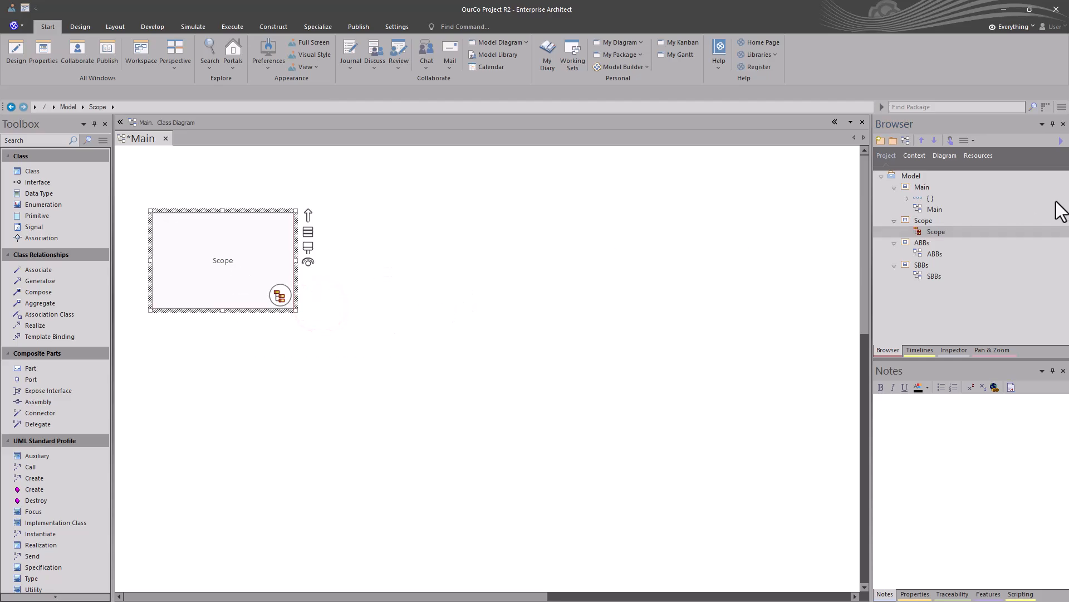
Add the ABBs diagram to Main as a navigation cell without an image, beside the Scope cell.
{"action": "left_click", "coordinate": [934, 253]}
{"action": "left_click_drag", "start_coordinate": [933, 254], "coordinate": [384, 240]}
{"action": "left_click", "coordinate": [537, 359]}
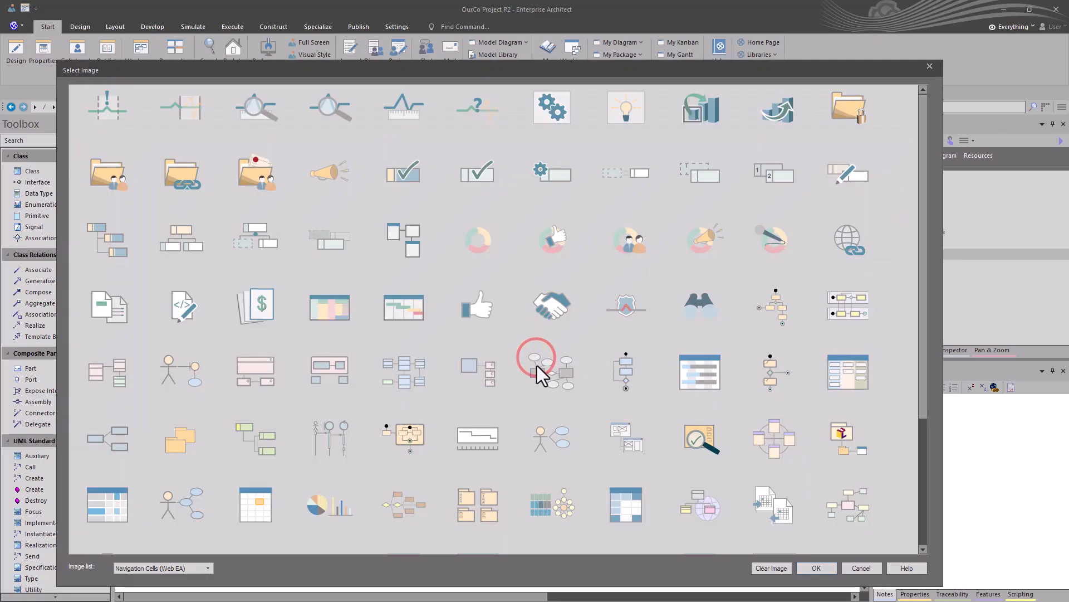
{"action": "double_click", "coordinate": [538, 365]}
{"action": "left_click_drag", "start_coordinate": [411, 306], "coordinate": [355, 281]}
Add the SBBs diagram to Main as an image-free navigation cell aligned beside the ABBs cell, and save the diagram.
{"action": "left_click_drag", "start_coordinate": [931, 273], "coordinate": [549, 220]}
{"action": "left_click", "coordinate": [536, 358]}
{"action": "key", "text": "Escape"}
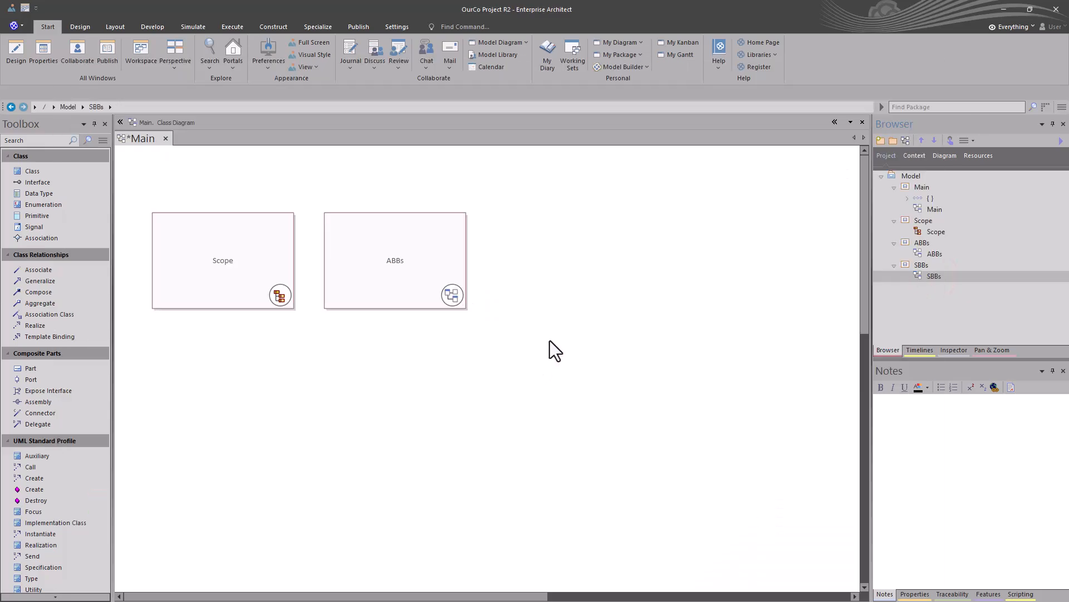
{"action": "left_click_drag", "start_coordinate": [572, 301], "coordinate": [557, 282]}
{"action": "key", "text": "ctrl+s"}
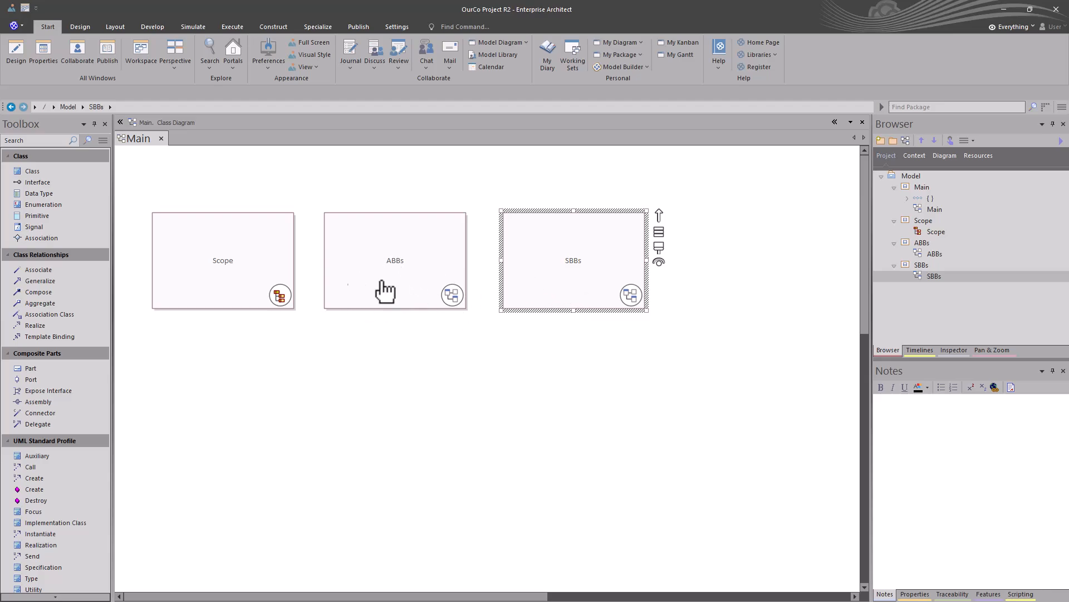
Check the Scope navigation cell by opening its diagram from Main, and close that diagram again.
{"action": "left_click", "coordinate": [252, 275]}
{"action": "double_click", "coordinate": [251, 275]}
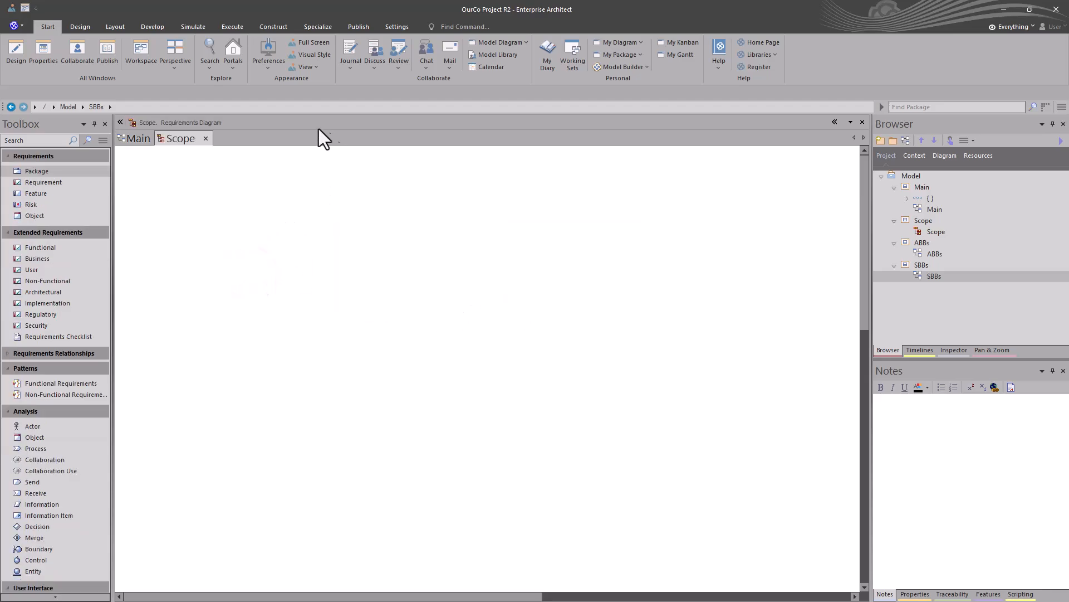
{"action": "left_click", "coordinate": [205, 139]}
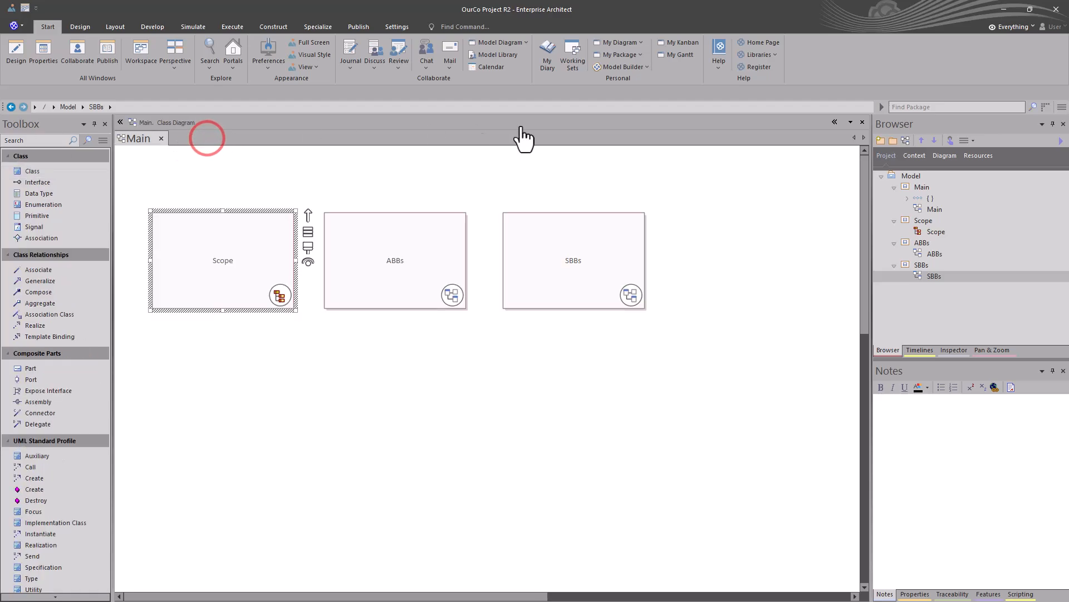
Rename the Model root node to OurCo Project R2 and check it by collapsing and expanding its contents.
{"action": "left_click", "coordinate": [900, 178]}
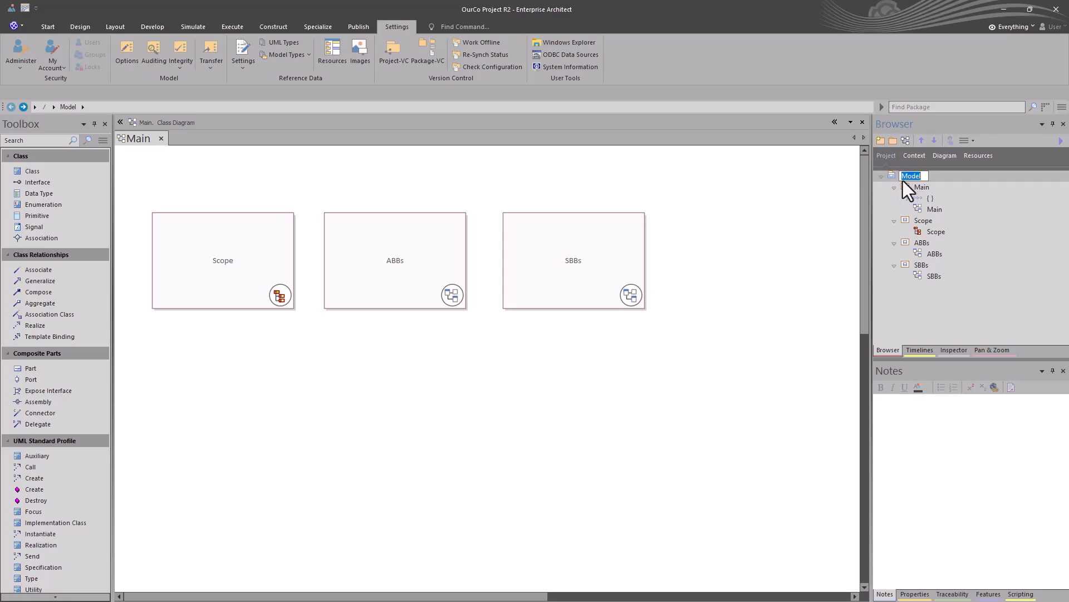
{"action": "type", "text": "OurCo Project R2"}
{"action": "left_click", "coordinate": [895, 178]}
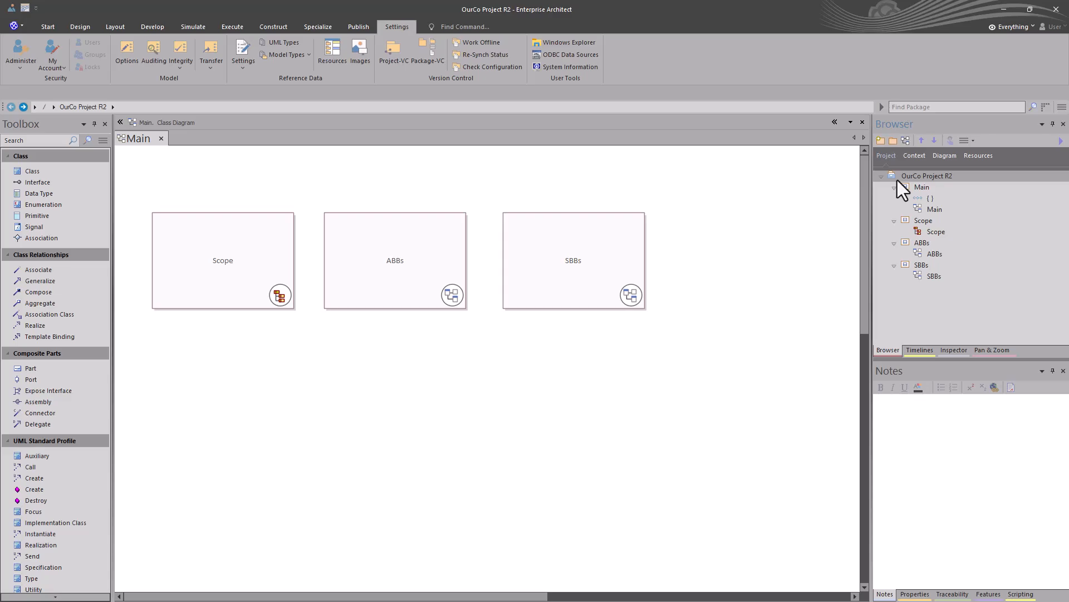
{"action": "left_click", "coordinate": [883, 174]}
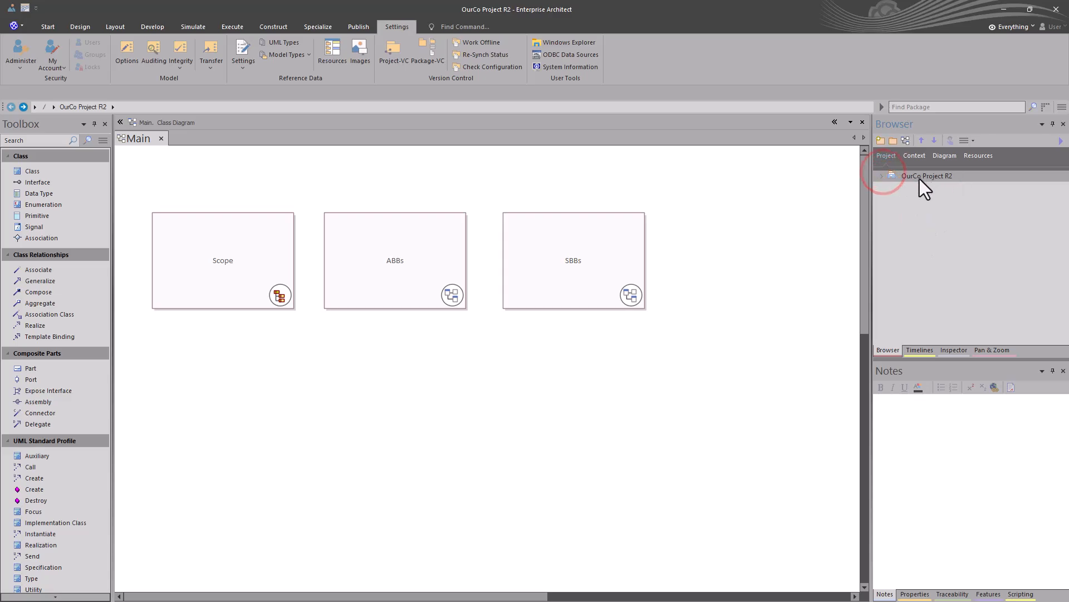
{"action": "left_click", "coordinate": [882, 175]}
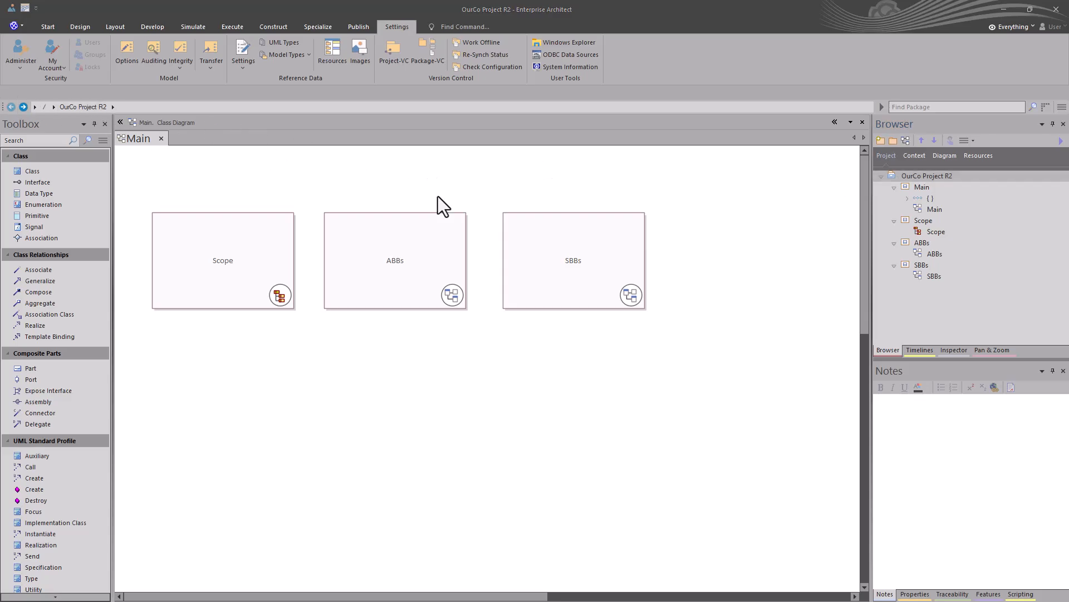
Create a baseline of the OurCo Project R2 root node with version 0.01, including sub-packages and keeping the default time note.
{"action": "left_click", "coordinate": [911, 174]}
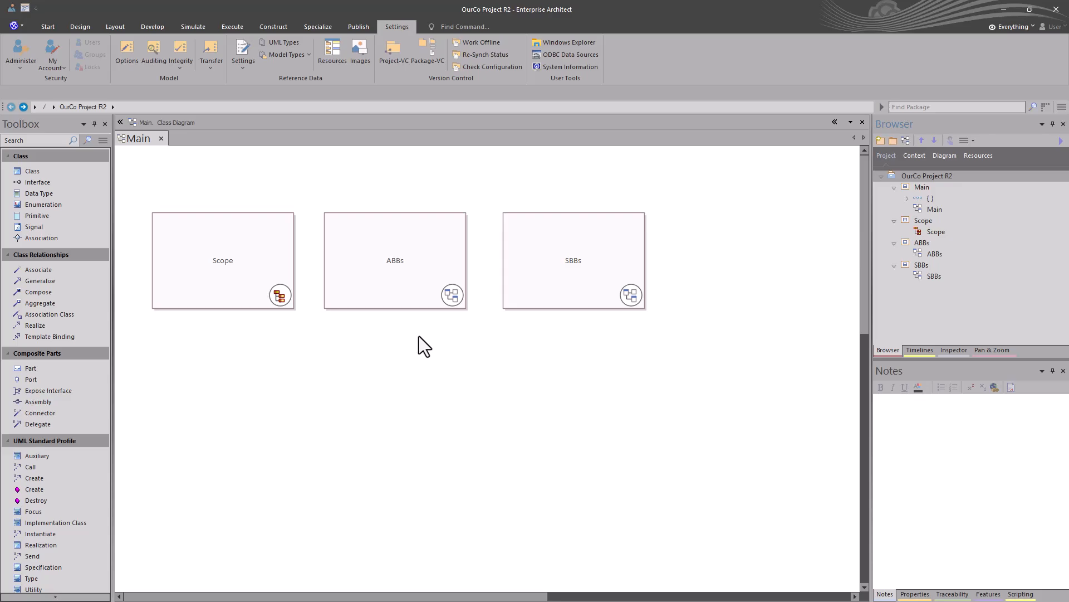
{"action": "key", "text": "ctrl+alt+b"}
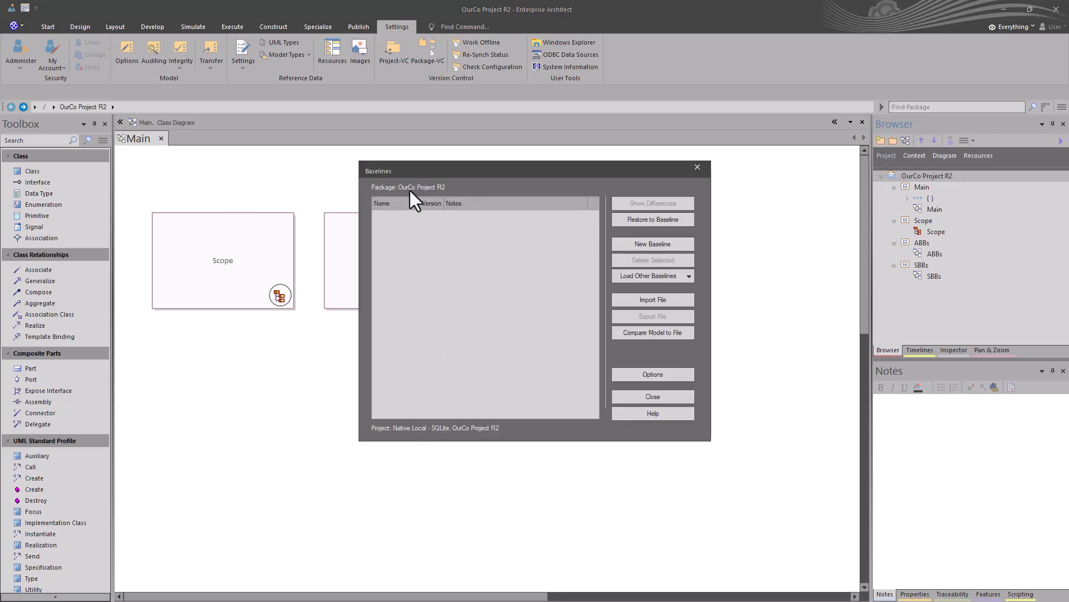
{"action": "left_click", "coordinate": [635, 244]}
{"action": "type", "text": "0.01"}
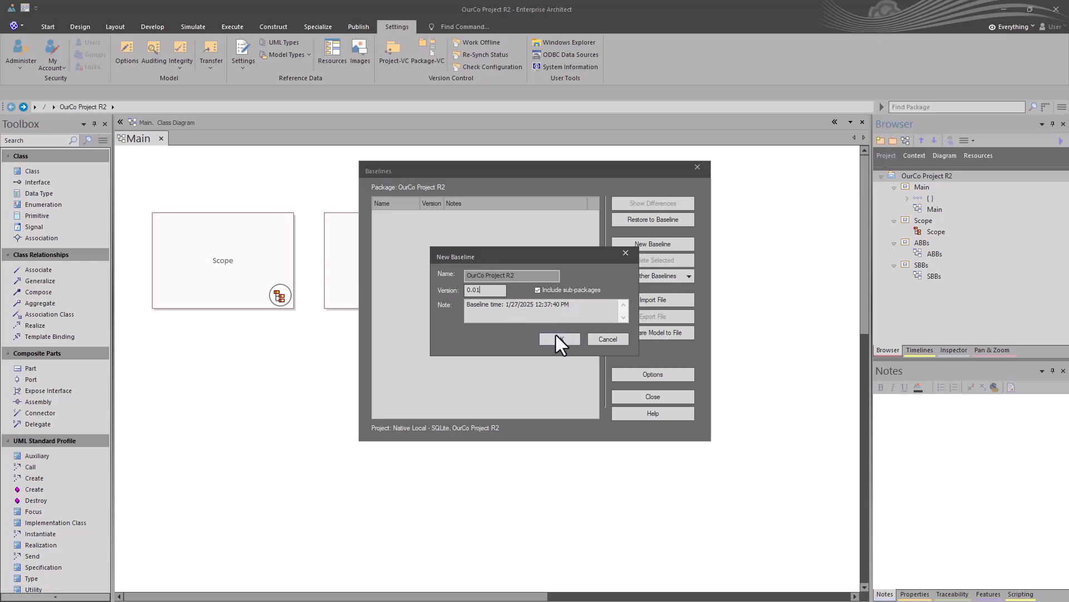
{"action": "left_click_drag", "start_coordinate": [511, 306], "coordinate": [565, 307]}
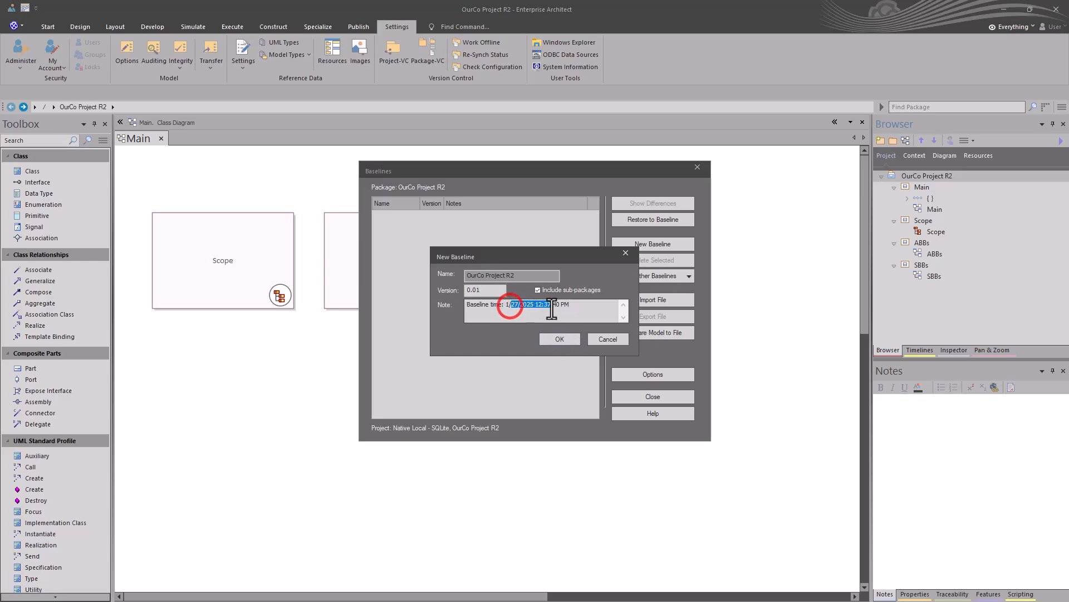
{"action": "left_click", "coordinate": [560, 338]}
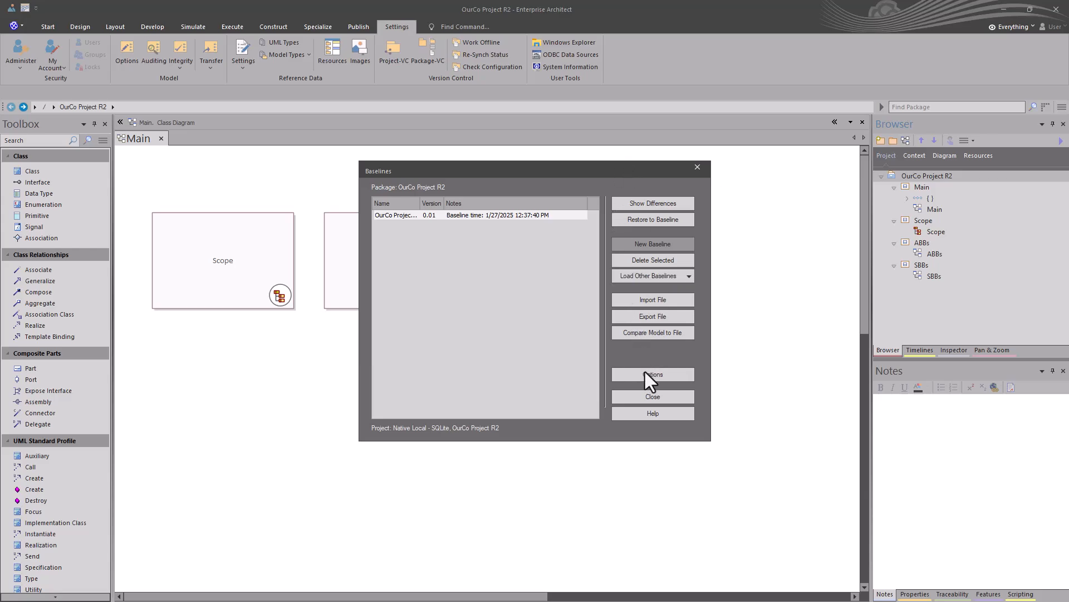
{"action": "left_click", "coordinate": [652, 397]}
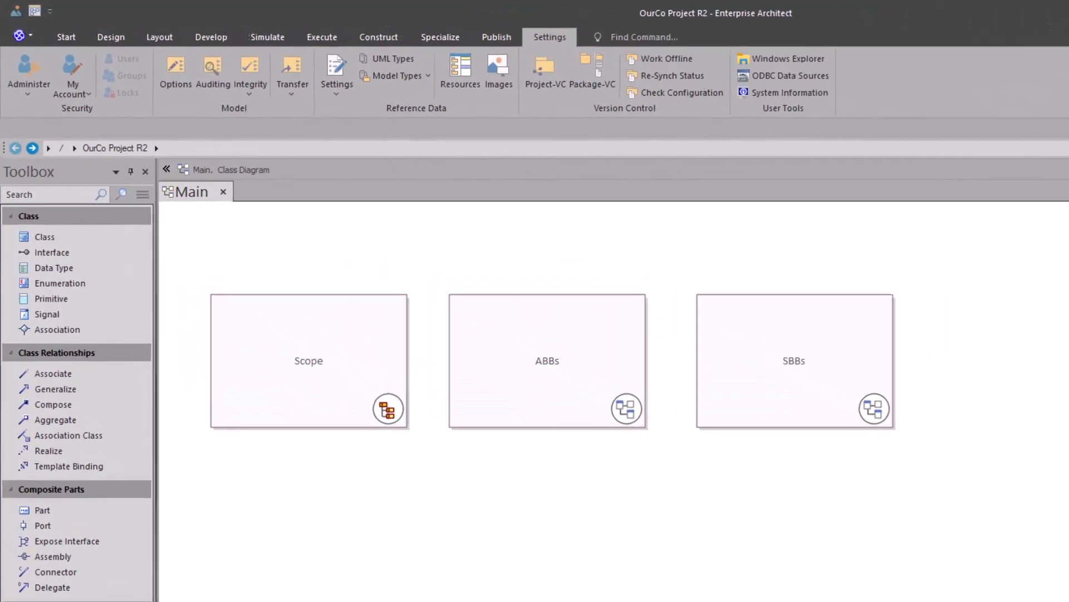
Inspect the SCC fields in the project-level version control settings, and close the settings without saving.
{"action": "left_click", "coordinate": [613, 36]}
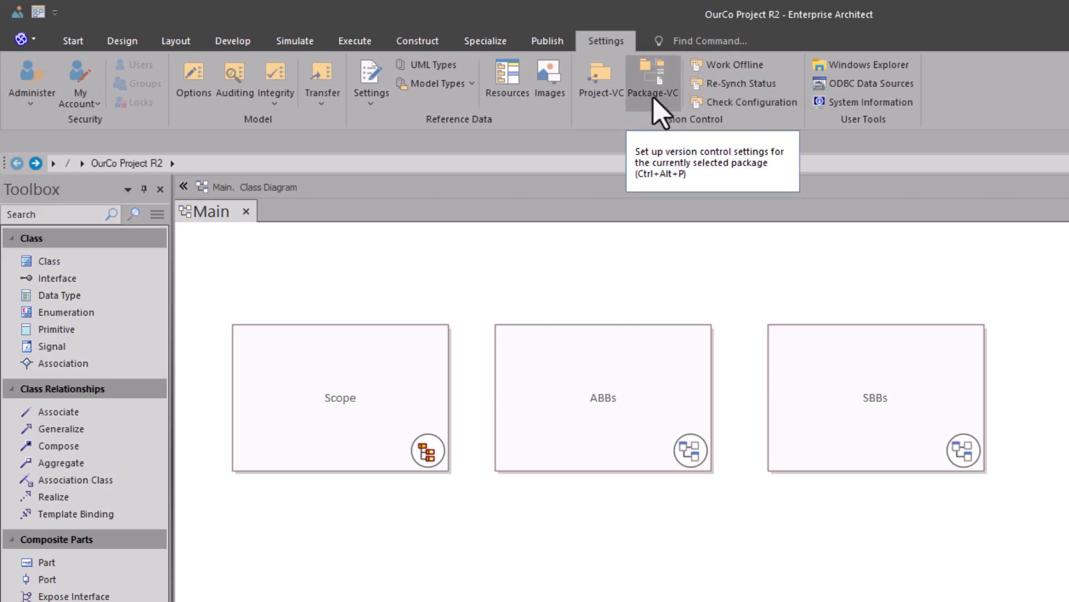
{"action": "left_click", "coordinate": [604, 85]}
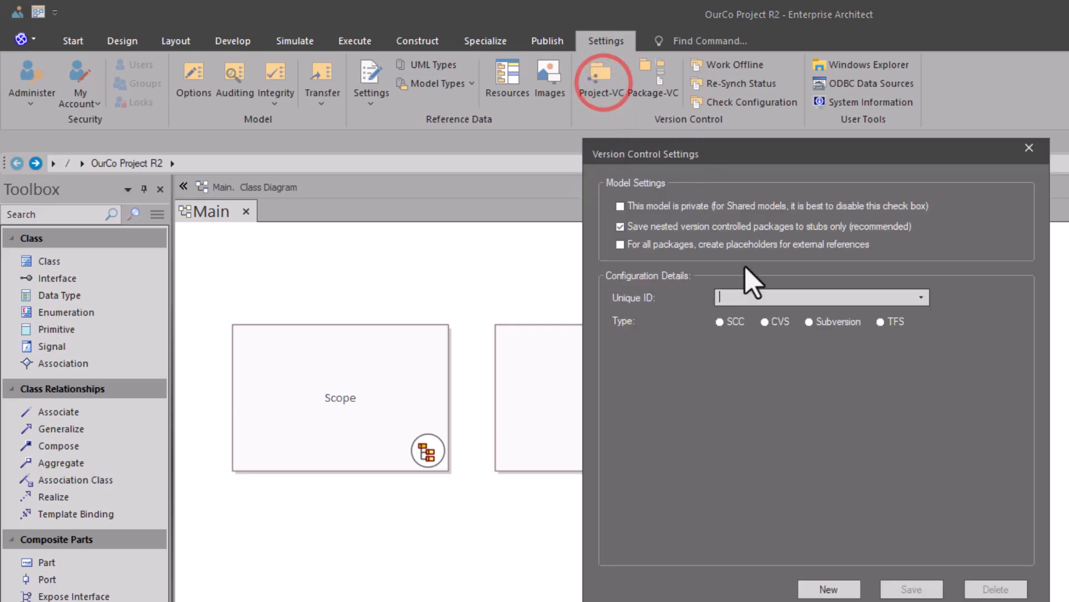
{"action": "left_click", "coordinate": [723, 322]}
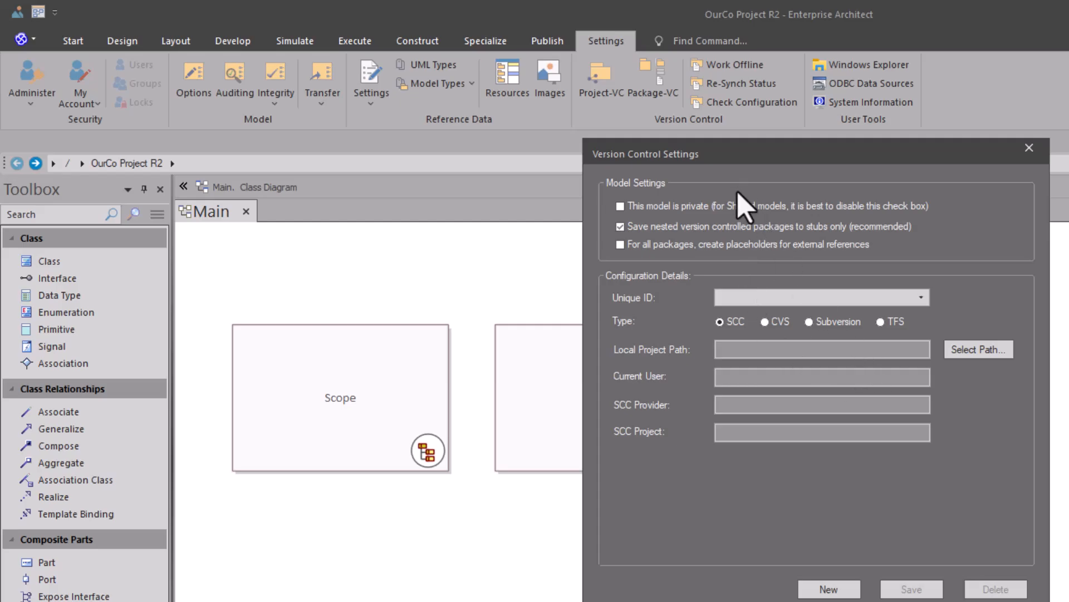
{"action": "key", "text": "Escape"}
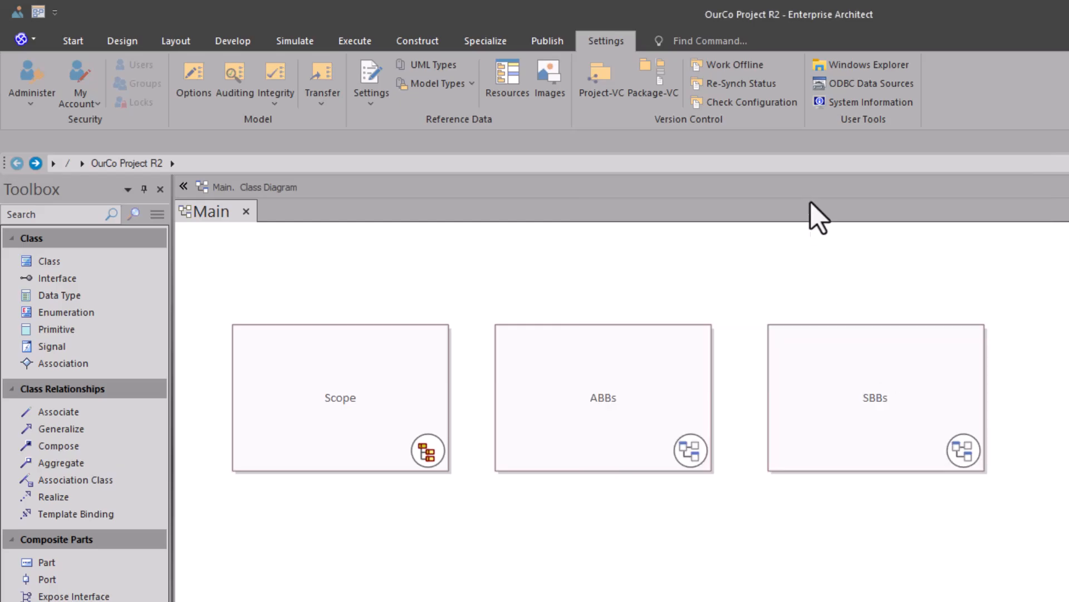
Enable package control for the OurCo Project R2 root node, with placeholders for external references created for all packages.
{"action": "left_click", "coordinate": [650, 81]}
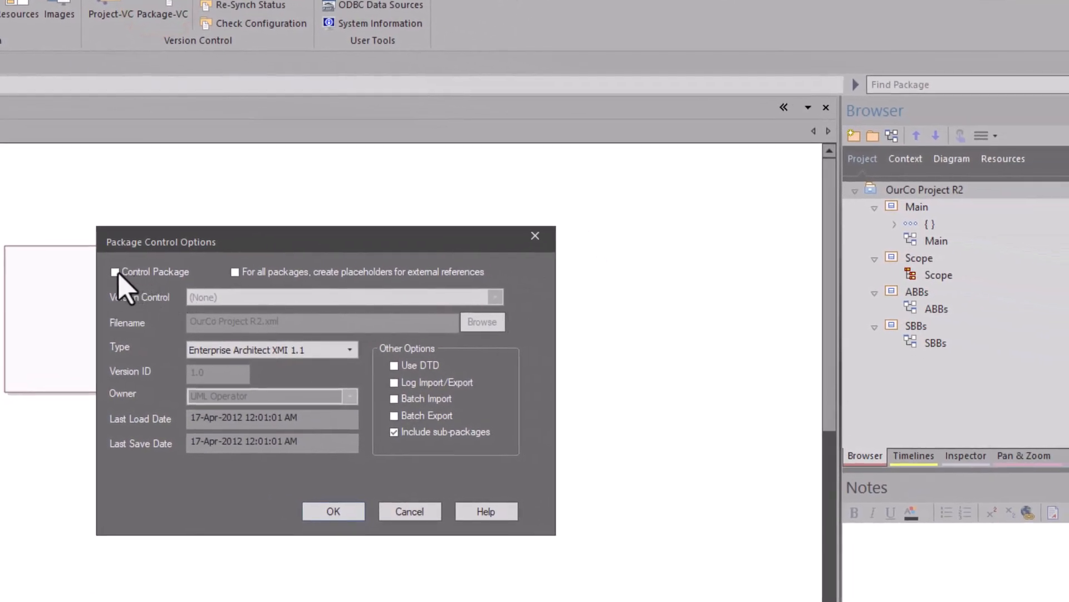
{"action": "left_click", "coordinate": [142, 272]}
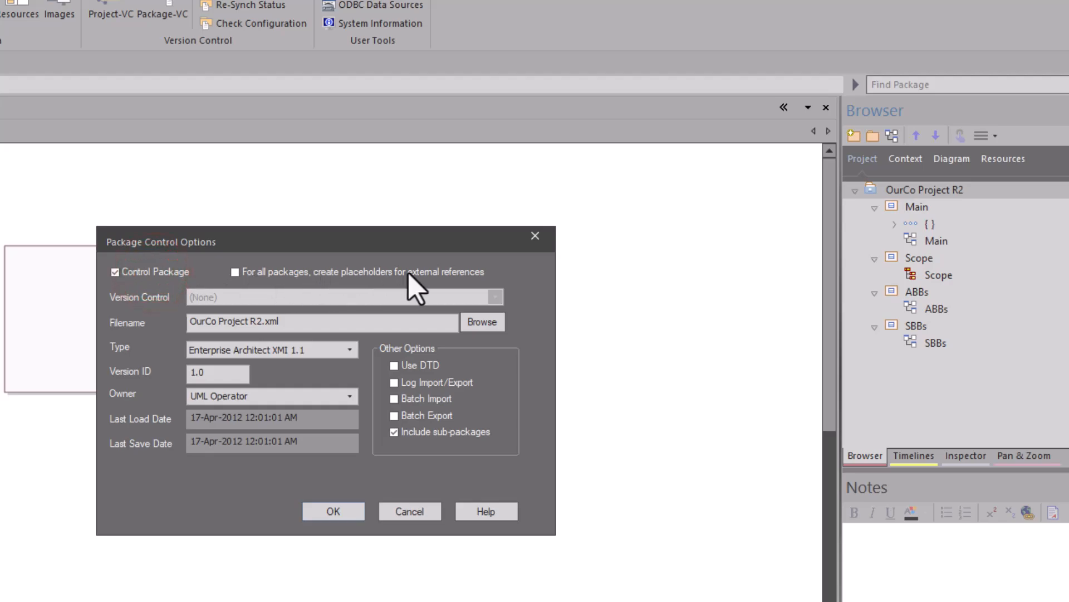
{"action": "left_click", "coordinate": [298, 271]}
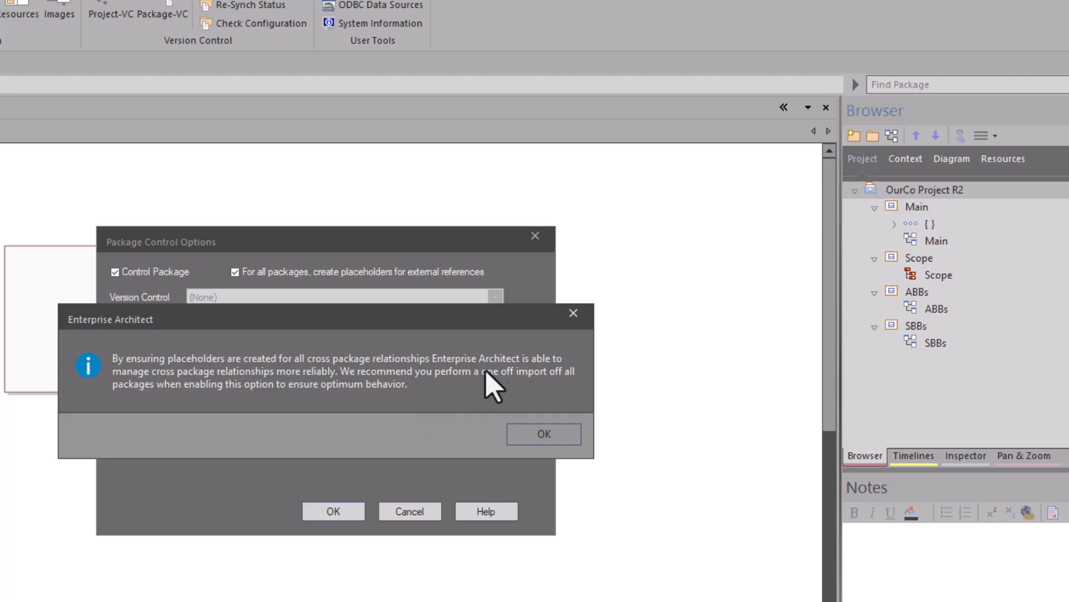
{"action": "left_click", "coordinate": [545, 435]}
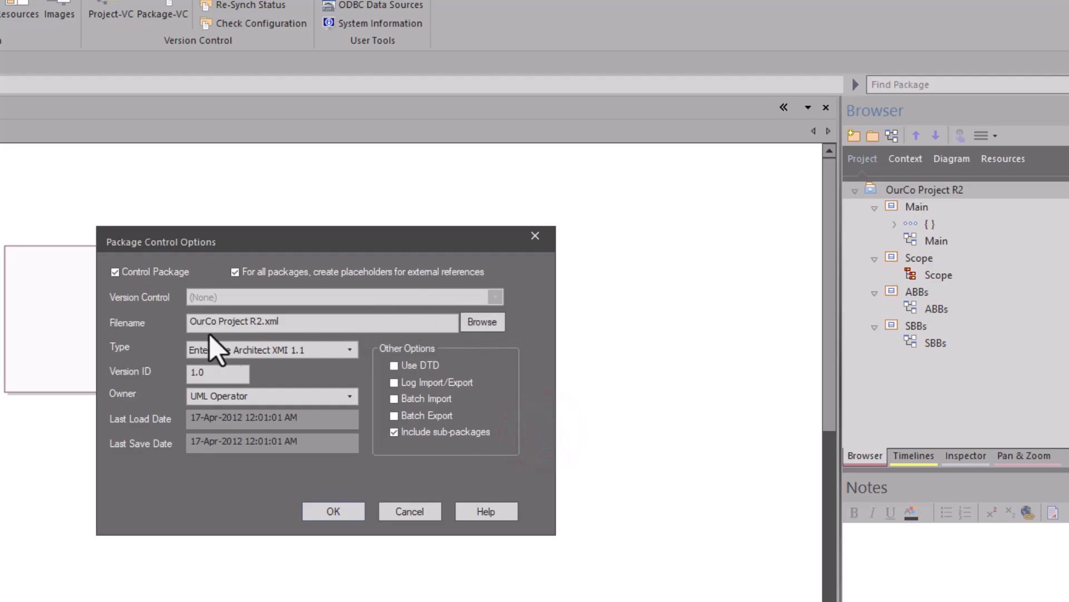
Set the root node's controlled file to OurCo Project R2.xml in the VC folder of Demo Project.
{"action": "left_click", "coordinate": [478, 321]}
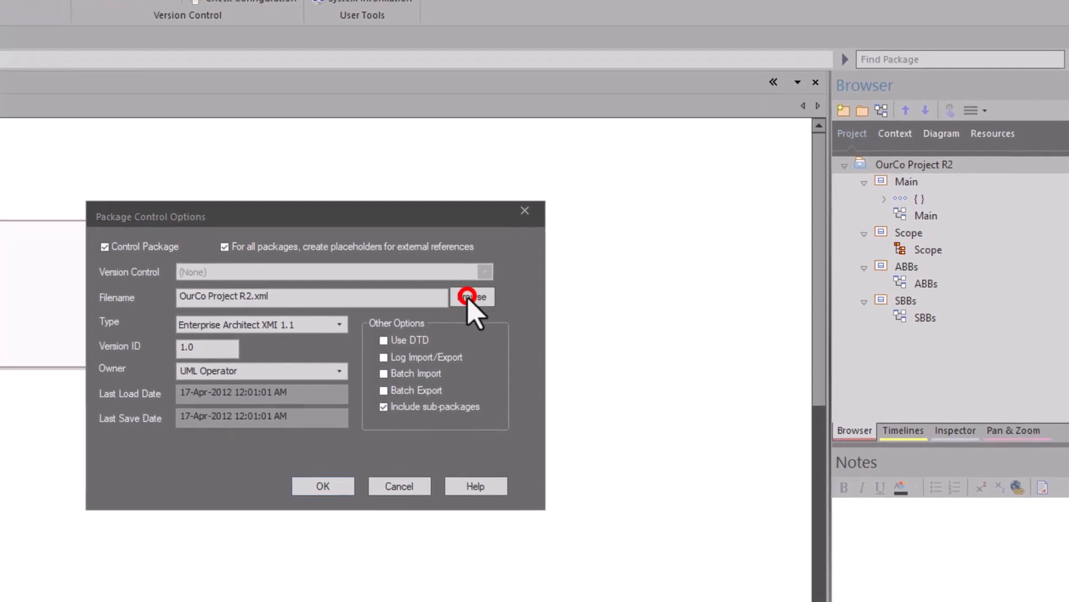
{"action": "left_click", "coordinate": [401, 193]}
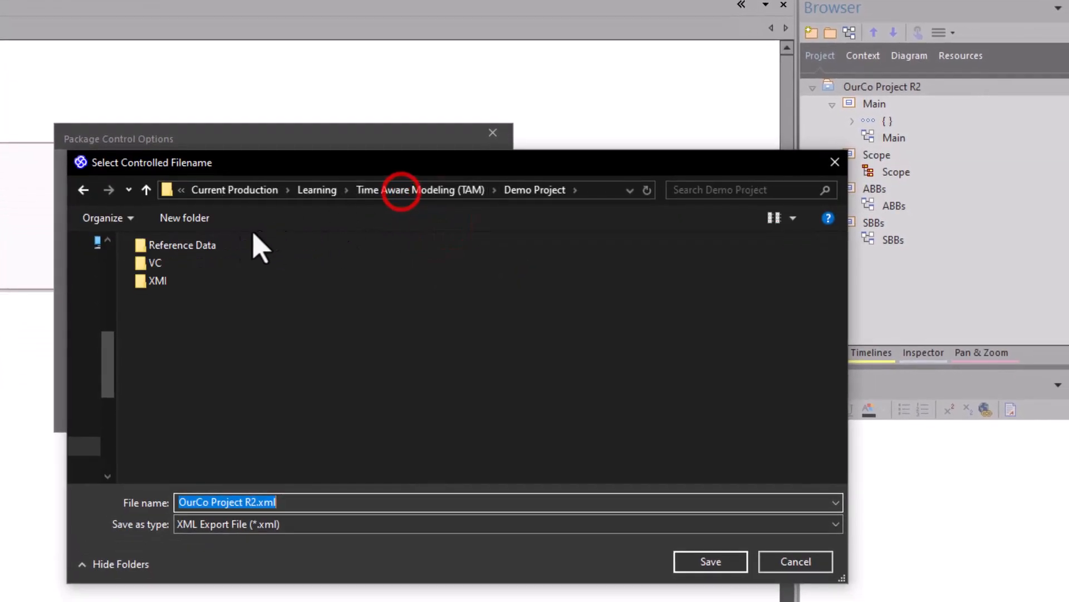
{"action": "left_click", "coordinate": [160, 264]}
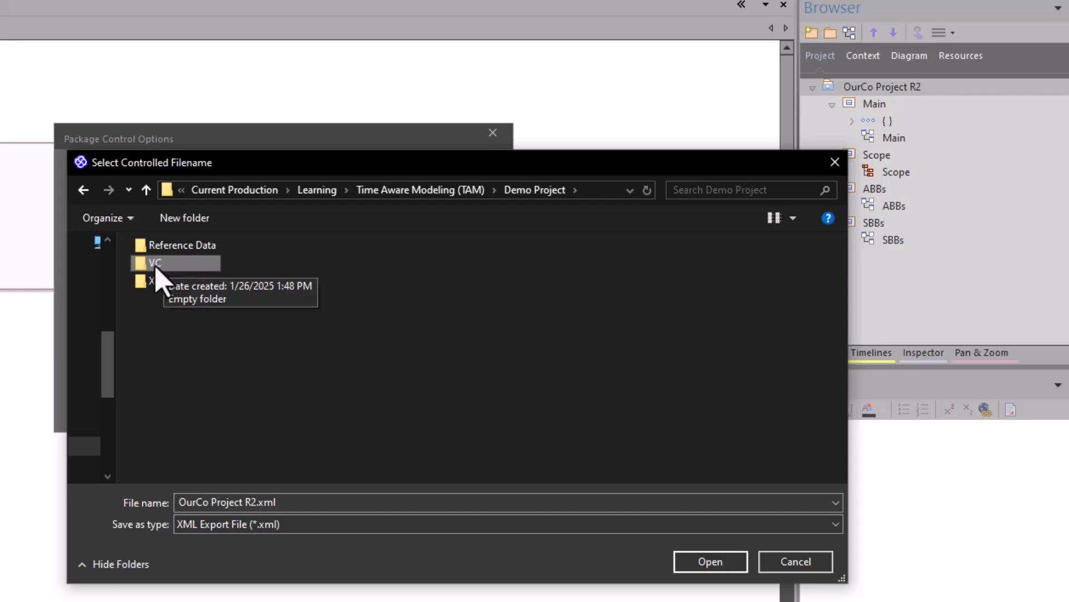
{"action": "double_click", "coordinate": [140, 265]}
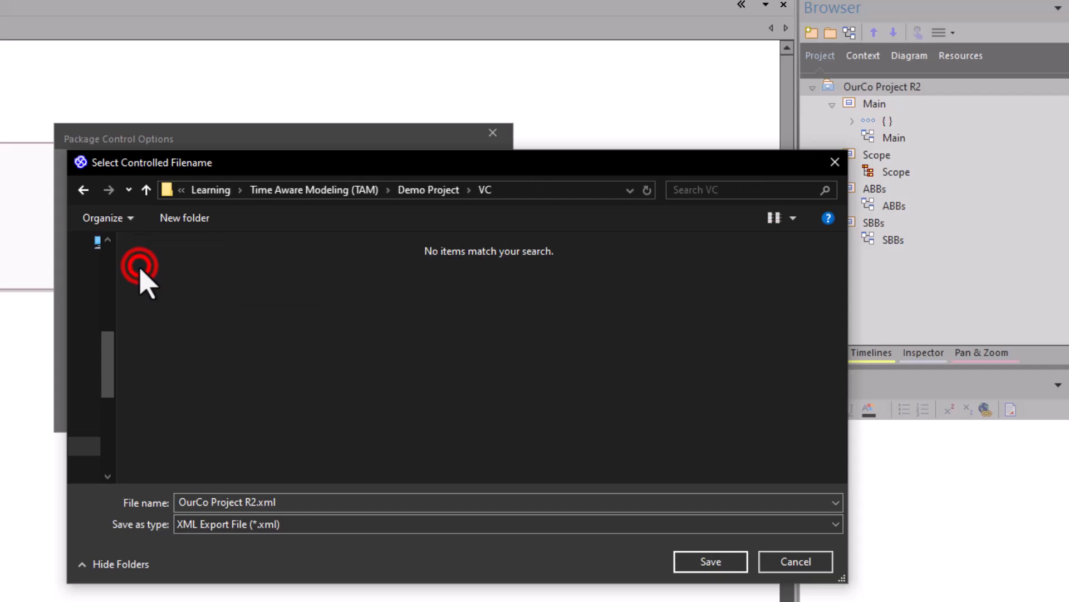
{"action": "left_click_drag", "start_coordinate": [280, 501], "coordinate": [167, 512]}
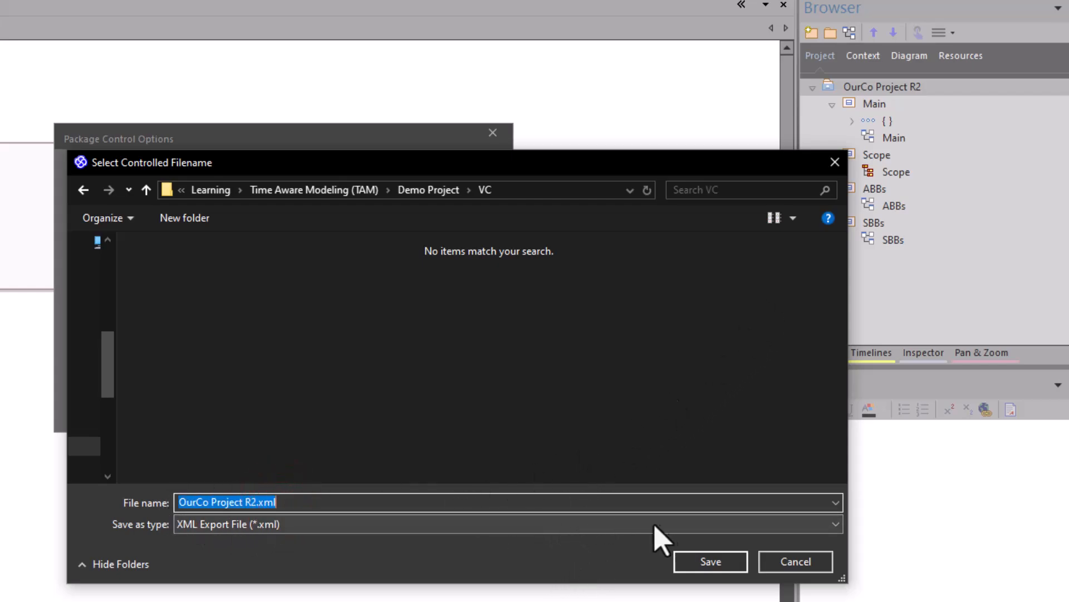
{"action": "left_click", "coordinate": [709, 562]}
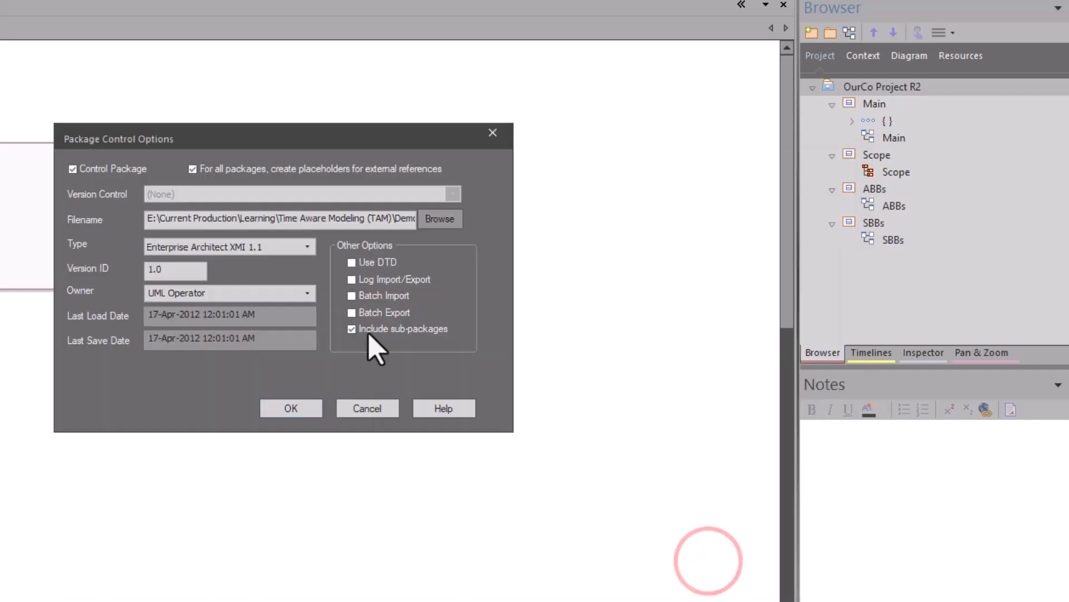
Set the root node's control type to Enterprise Architect Native XML and version ID to 0.01, keeping owner UML Operator, and apply the options.
{"action": "left_click", "coordinate": [306, 247]}
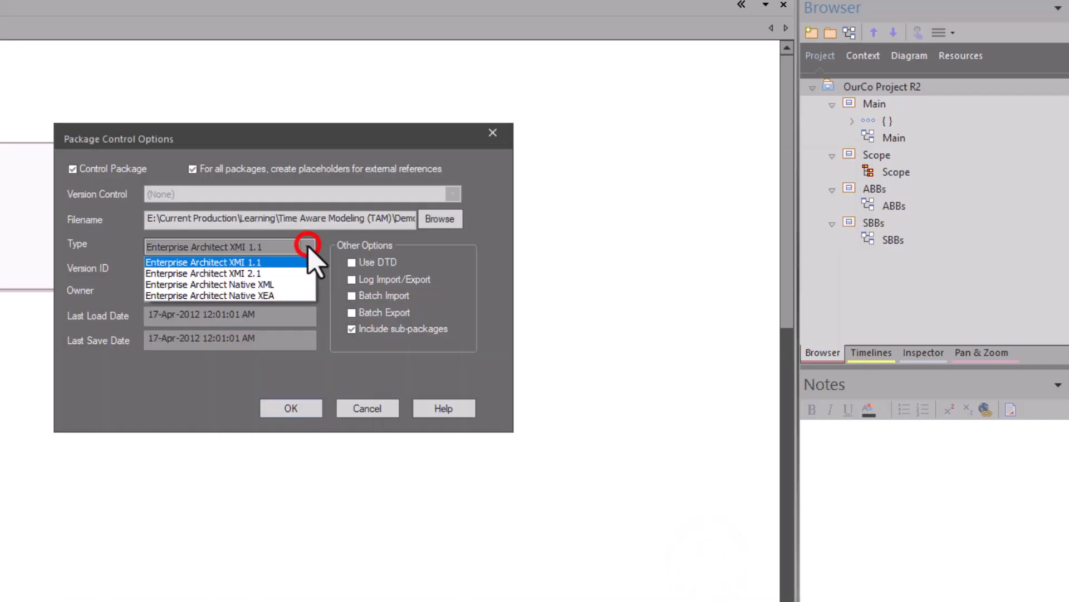
{"action": "left_click", "coordinate": [254, 281]}
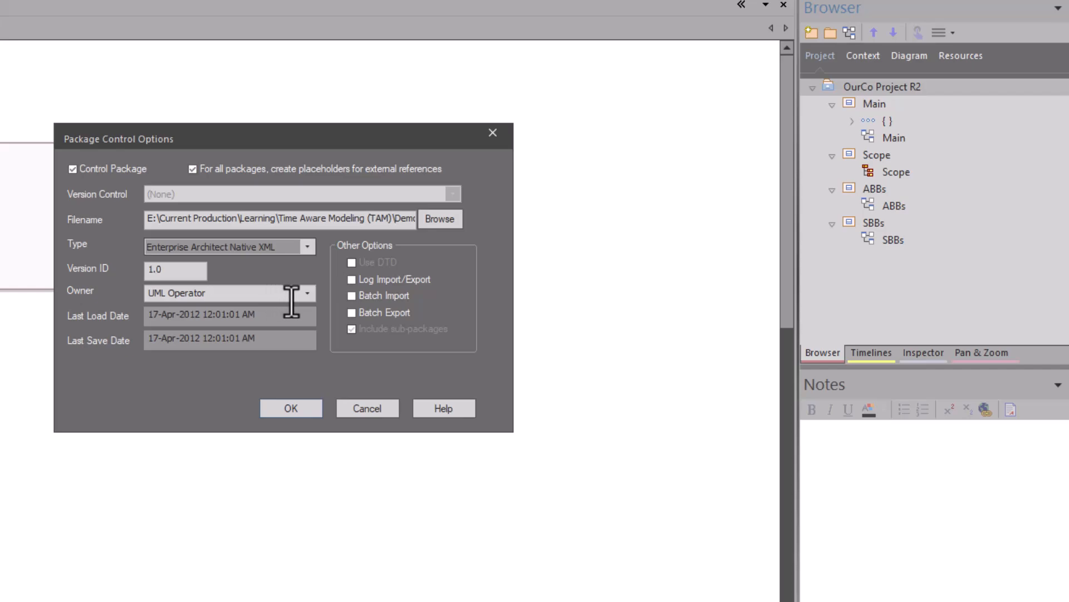
{"action": "left_click", "coordinate": [306, 293]}
{"action": "left_click", "coordinate": [305, 293]}
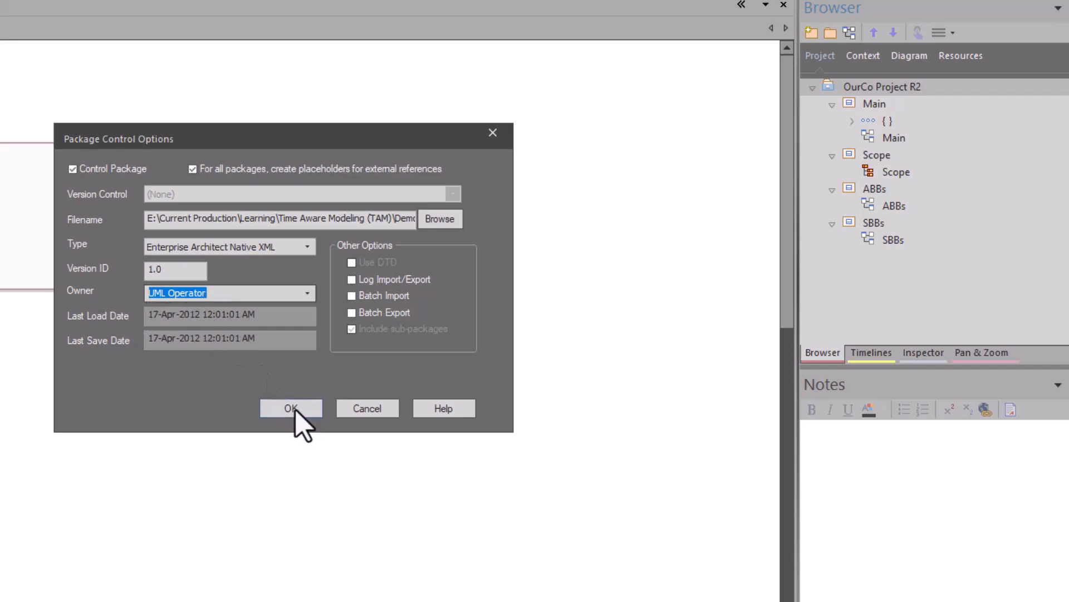
{"action": "double_click", "coordinate": [159, 269]}
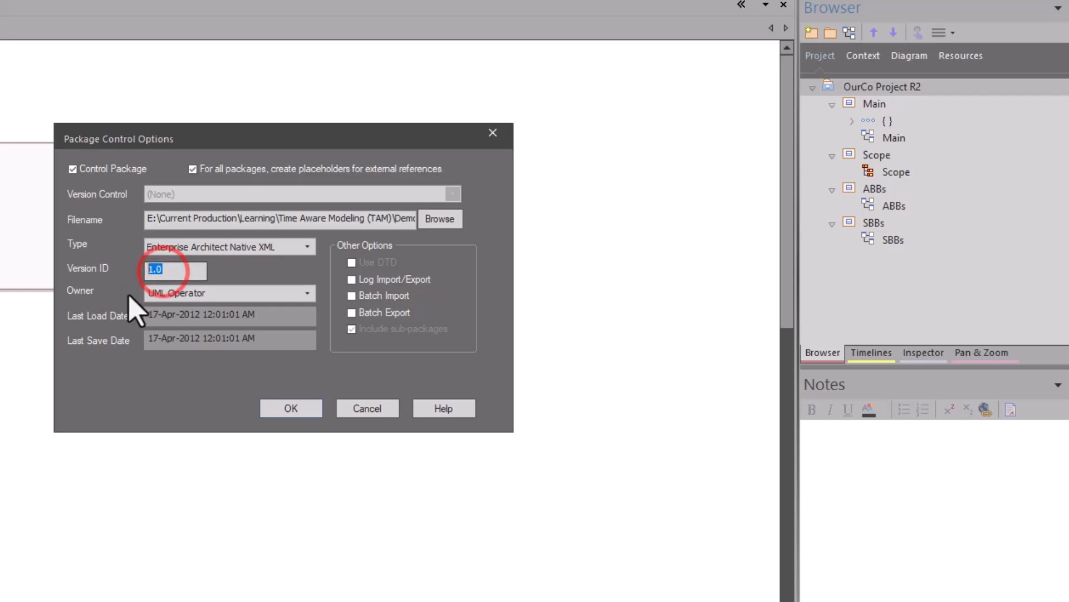
{"action": "type", "text": "0"}
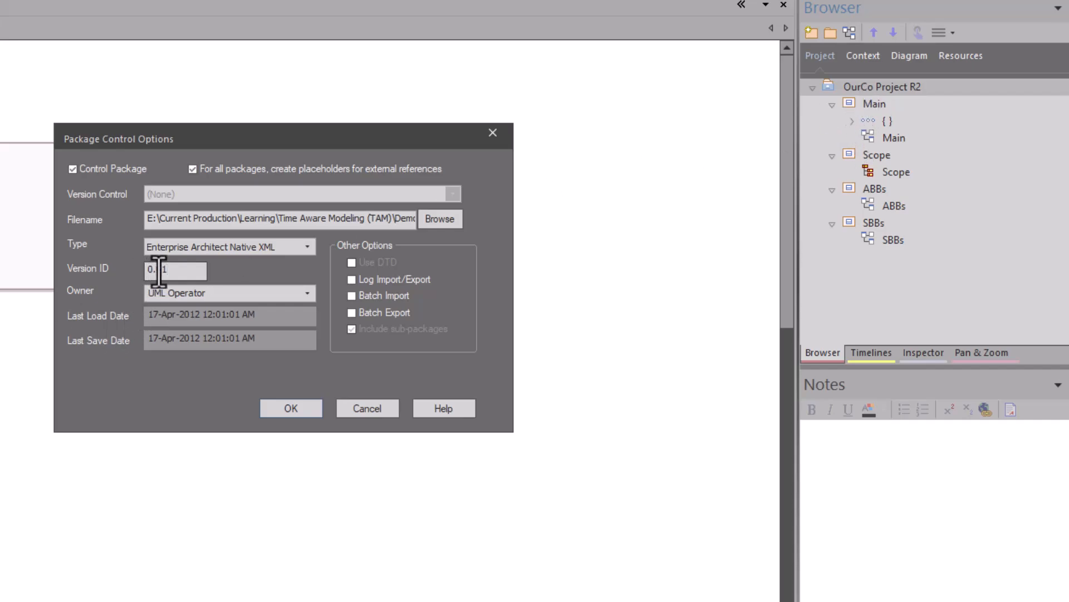
{"action": "double_click", "coordinate": [188, 268]}
{"action": "left_click", "coordinate": [281, 409]}
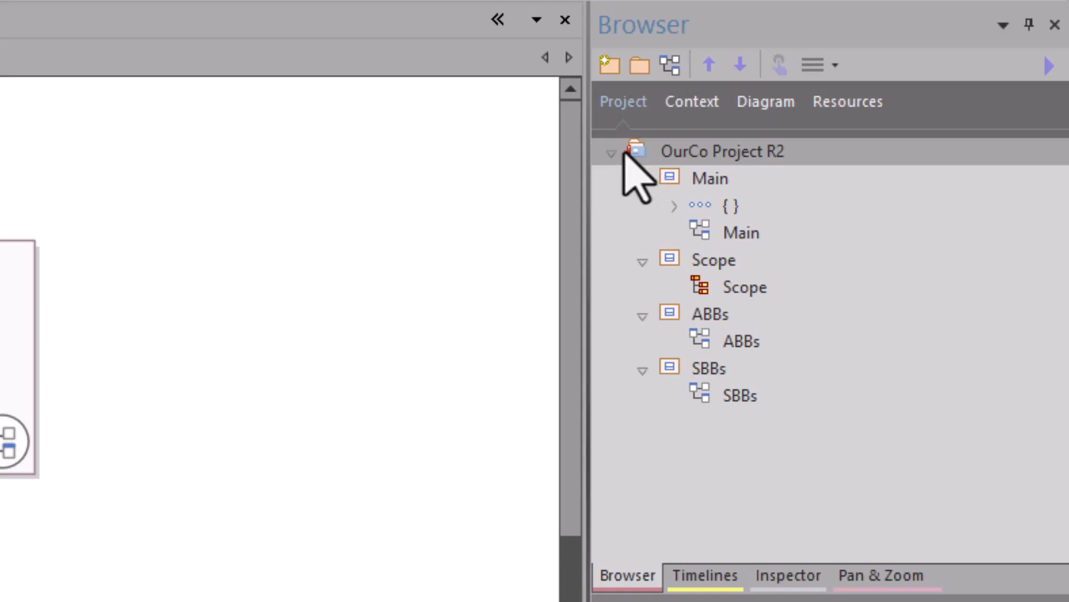
Check the file path and native XML format in the root node's package export settings, and close them without exporting.
{"action": "key", "text": "ctrl+alt+e"}
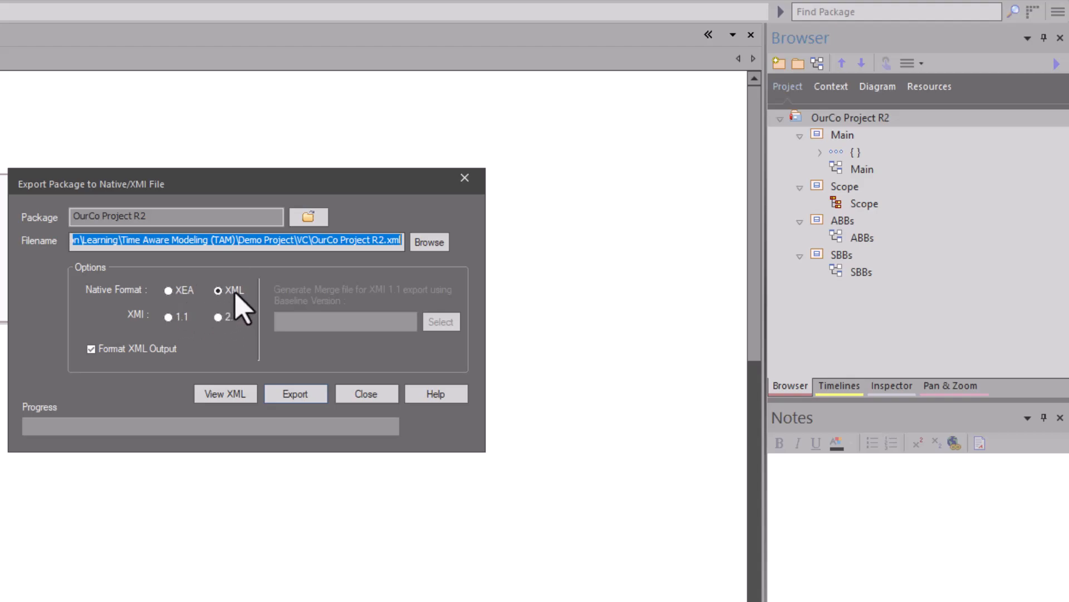
{"action": "left_click", "coordinate": [361, 394]}
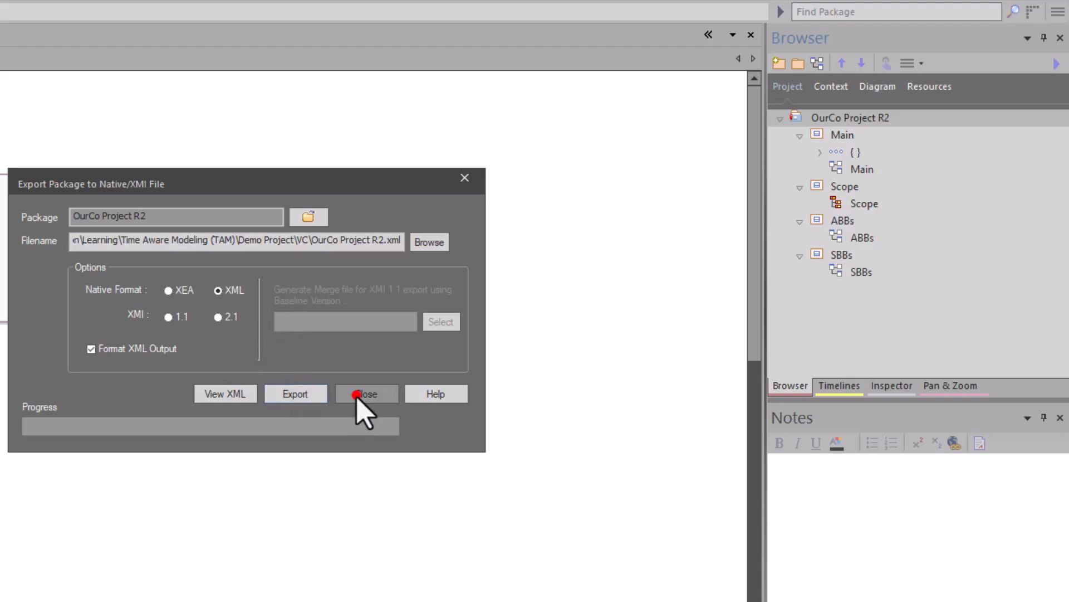
Enable package control for the SBBs package, keeping placeholders for external references on for all packages.
{"action": "left_click", "coordinate": [825, 252]}
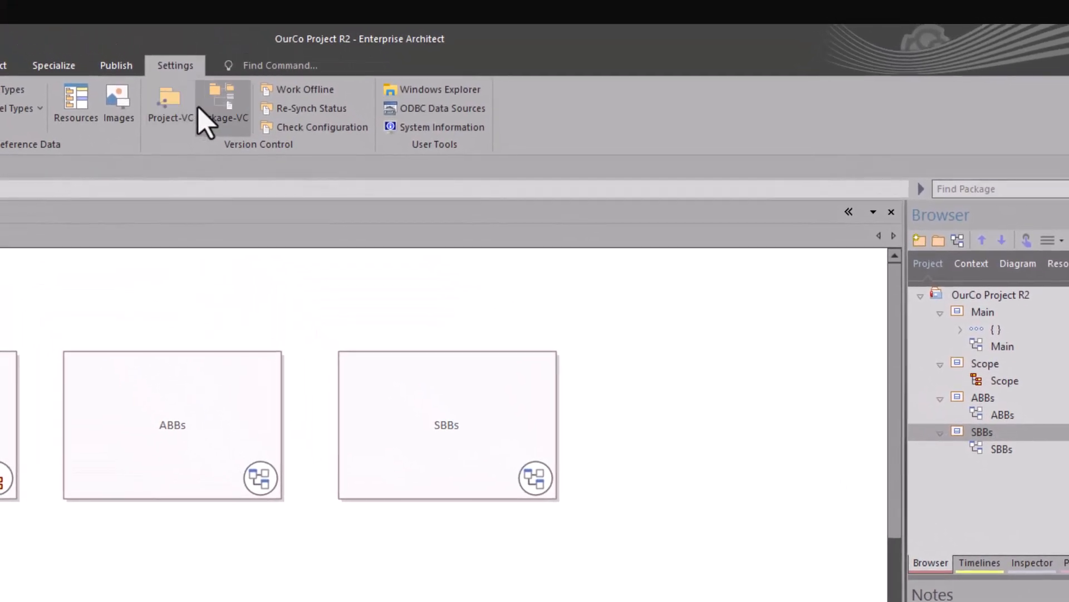
{"action": "left_click", "coordinate": [219, 106]}
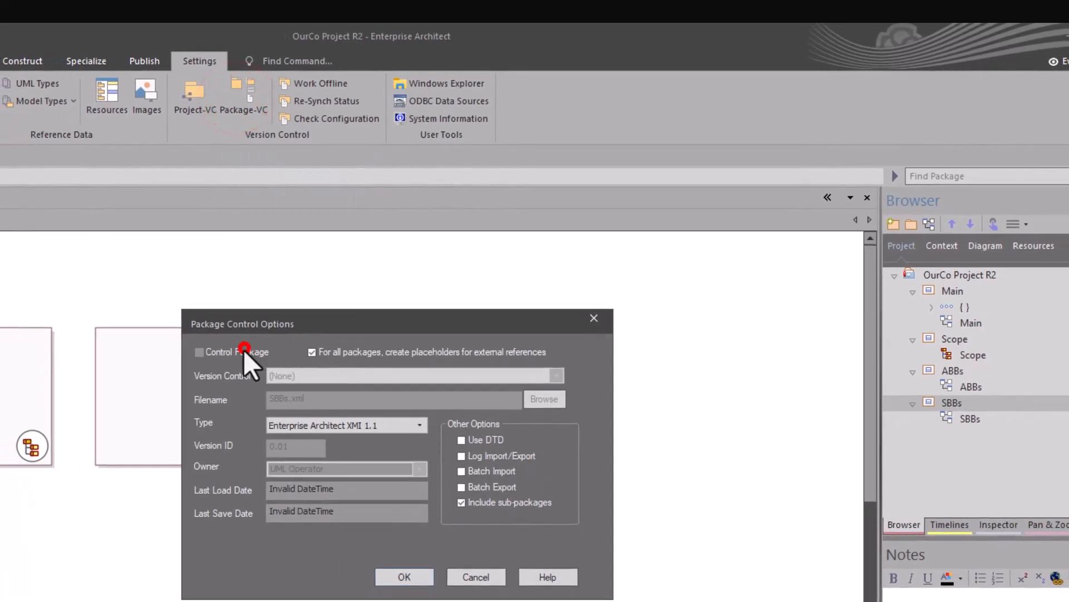
{"action": "left_click", "coordinate": [243, 350]}
{"action": "left_click", "coordinate": [312, 352]}
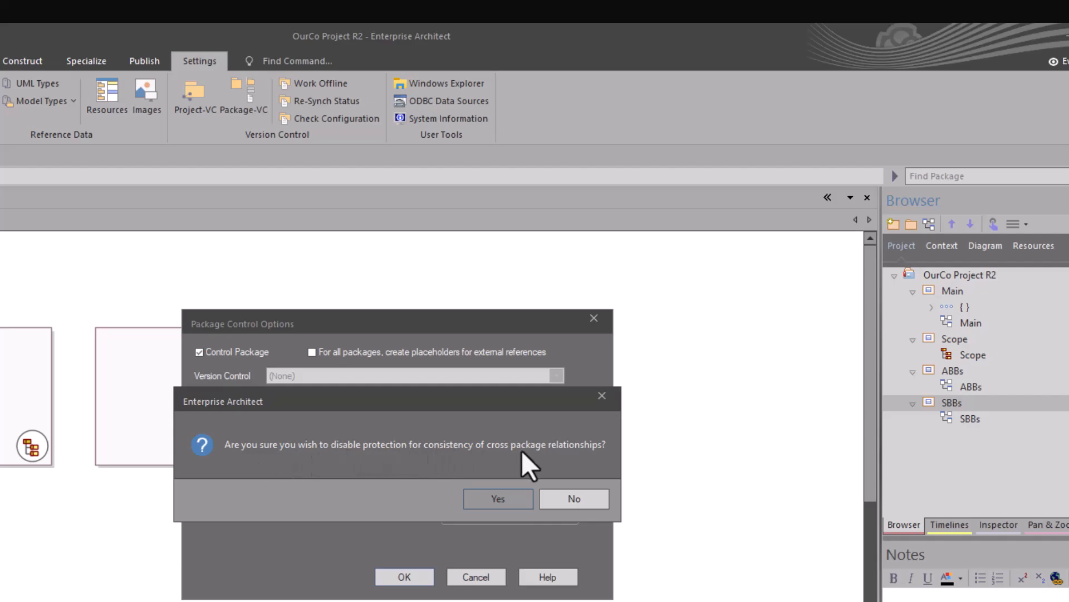
{"action": "left_click", "coordinate": [563, 494]}
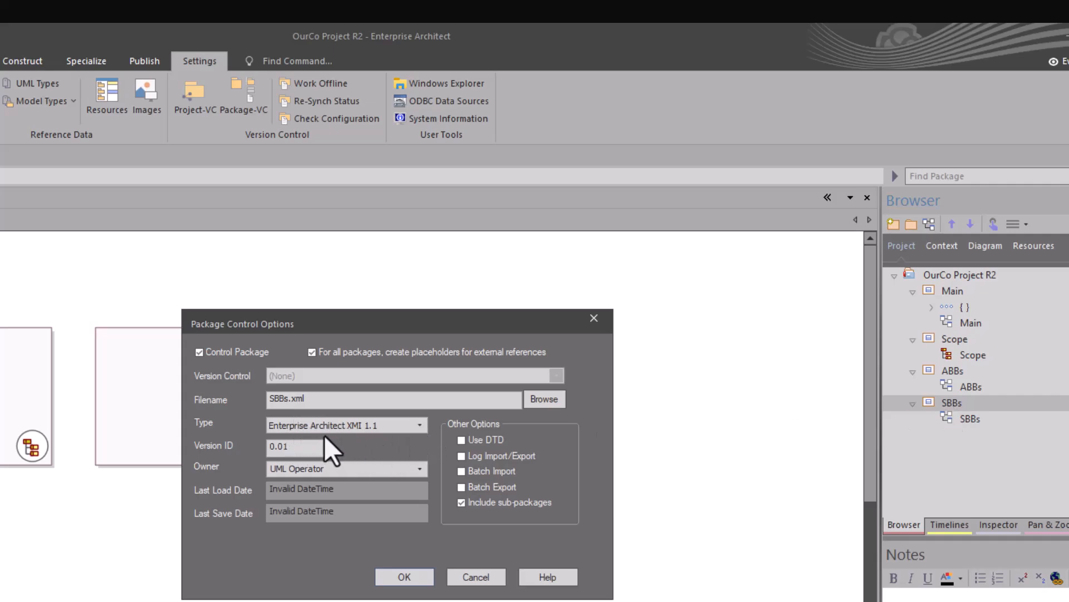
Set the SBBs package's control type to Enterprise Architect Native XML and its controlled file to SBBs.xml in the VC folder.
{"action": "left_click", "coordinate": [419, 426]}
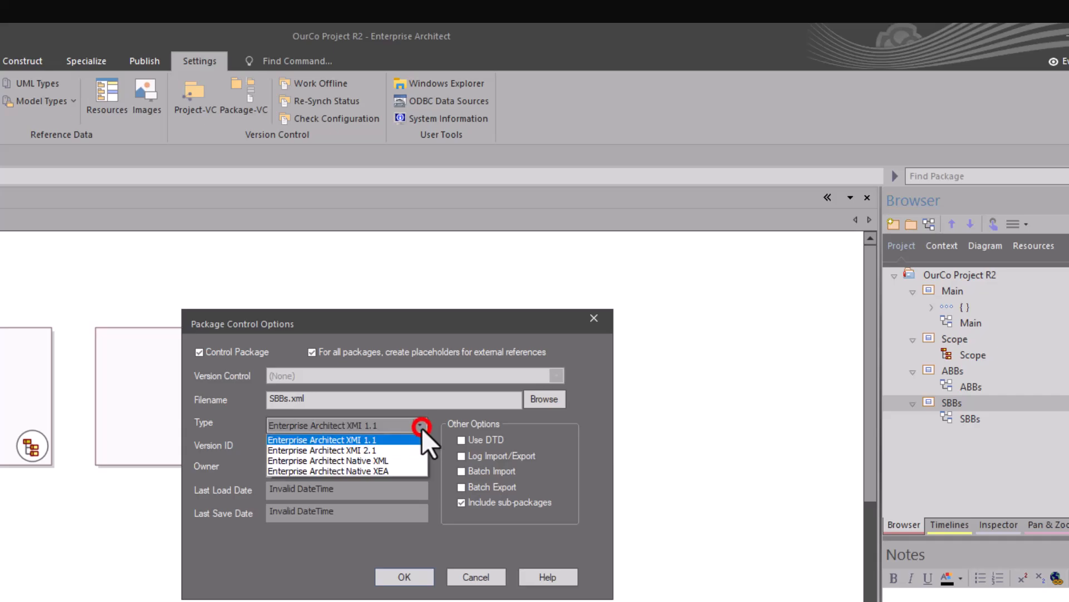
{"action": "left_click", "coordinate": [366, 458]}
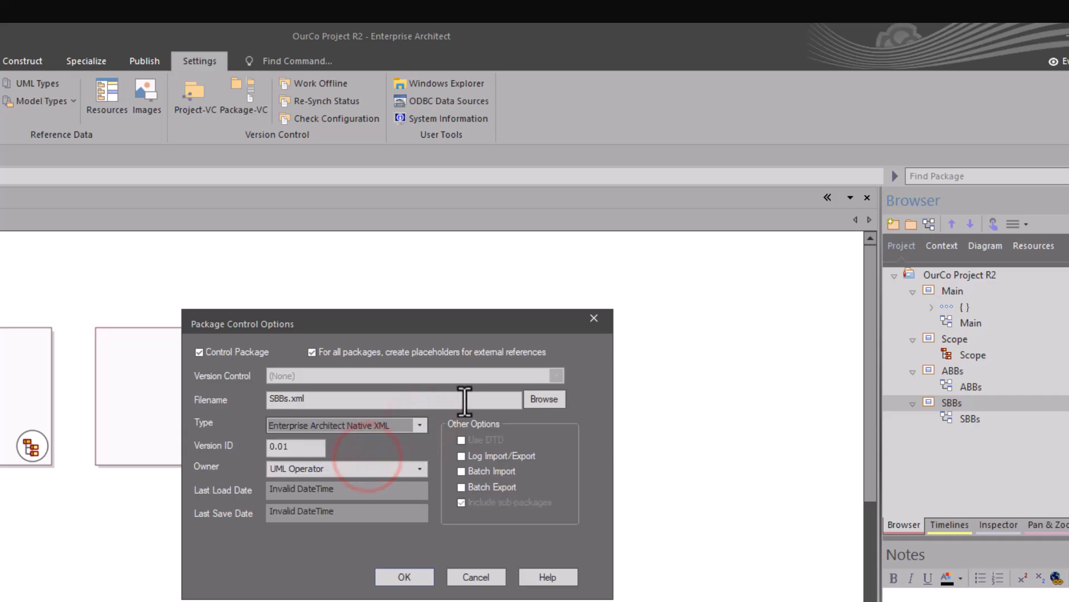
{"action": "left_click", "coordinate": [531, 400]}
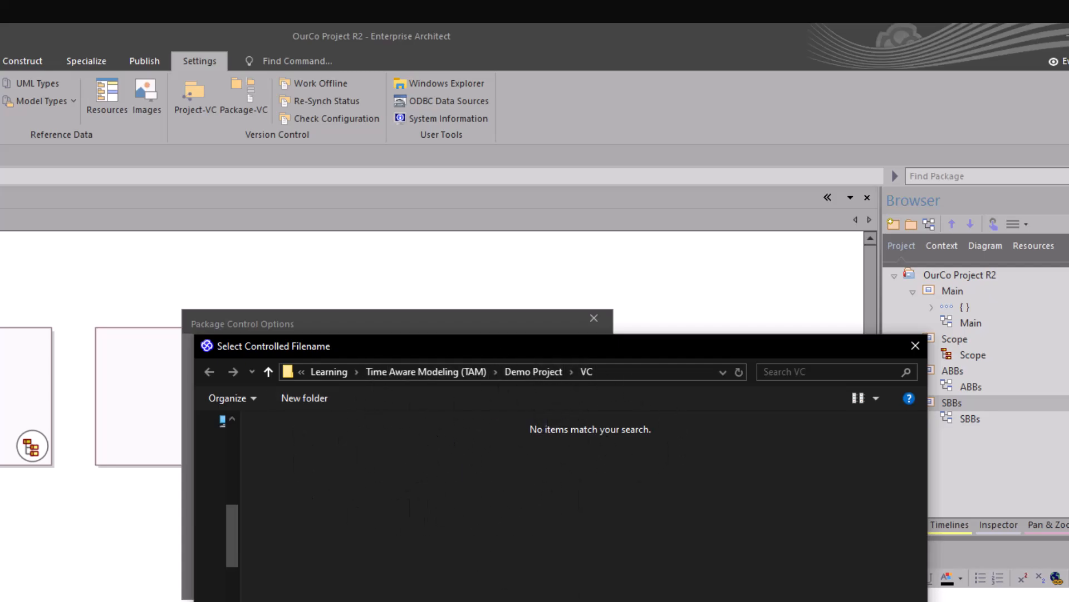
{"action": "key", "text": "Return"}
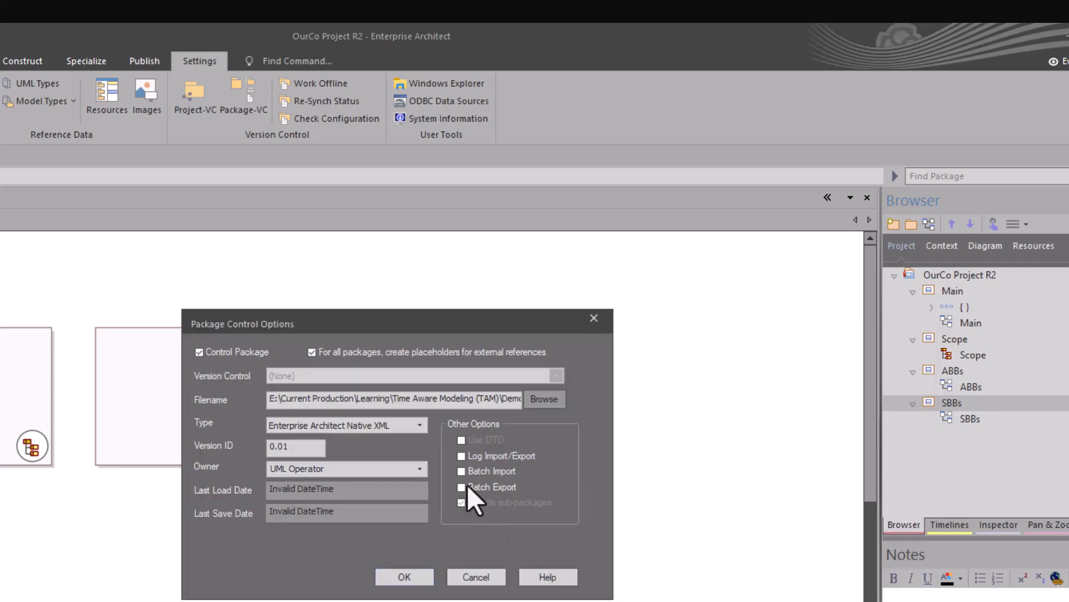
Keep version ID 0.01 and owner UML Operator for the SBBs package, and apply its package control options.
{"action": "double_click", "coordinate": [285, 447]}
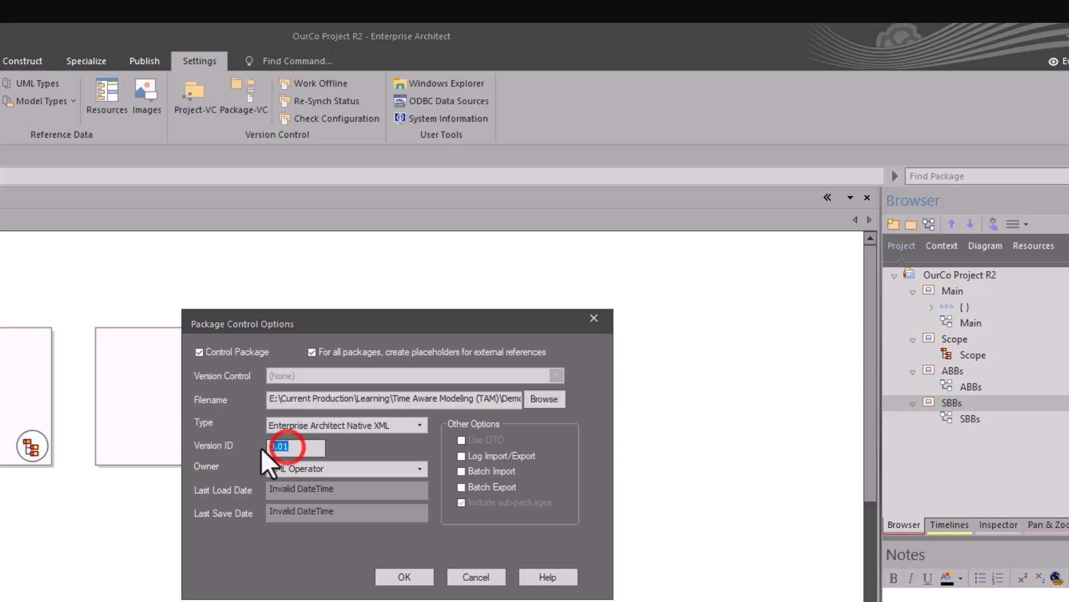
{"action": "left_click", "coordinate": [316, 469]}
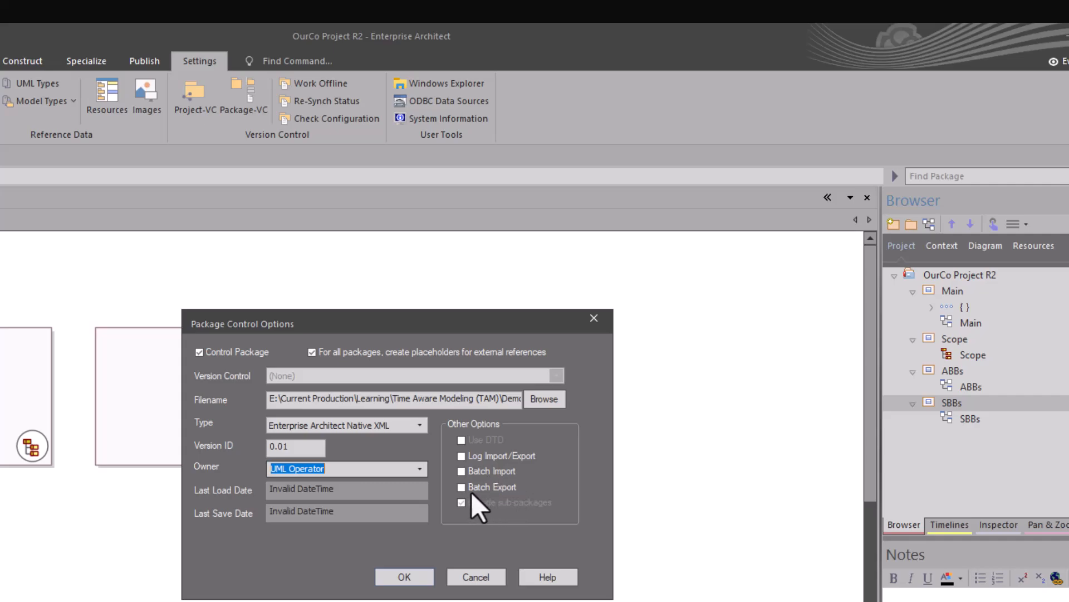
{"action": "left_click", "coordinate": [404, 577]}
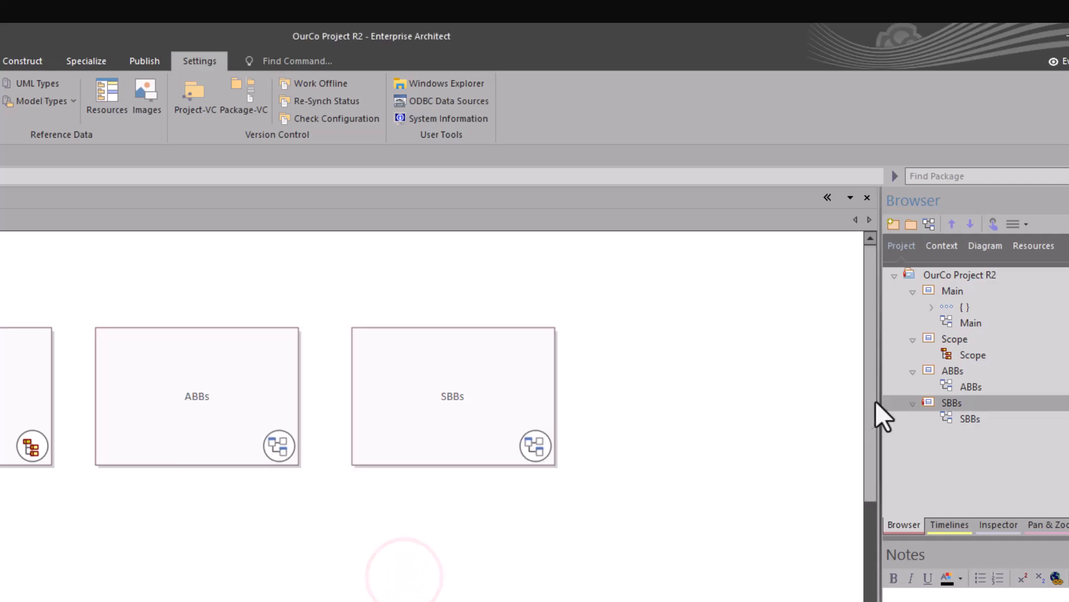
{"action": "left_click", "coordinate": [944, 401]}
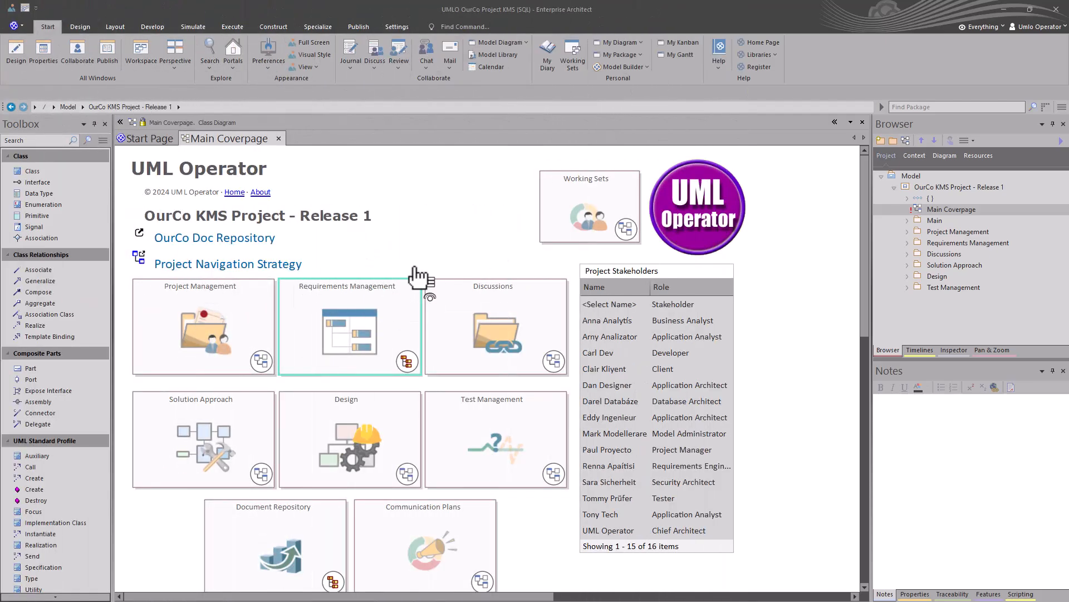
Open the Requirements Management diagram from the Main Coverpage of the OurCo KMS Project - Release 1 model.
{"action": "double_click", "coordinate": [378, 290]}
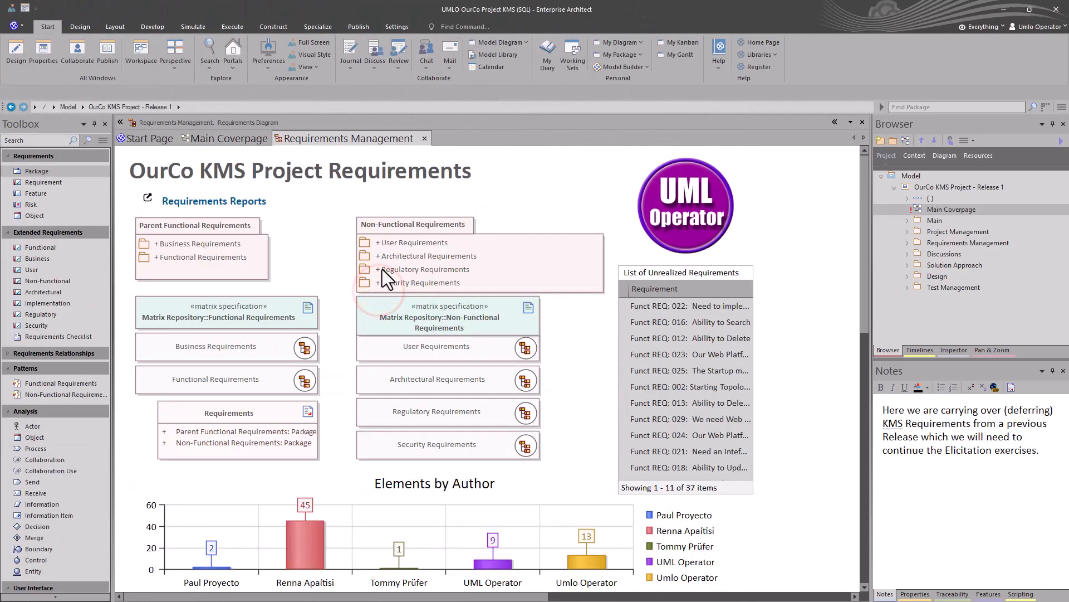
Preview the Business Requirements, open the Functional Requirements diagram, and examine the group of requirements from Deferred to R2.
{"action": "left_click", "coordinate": [305, 348]}
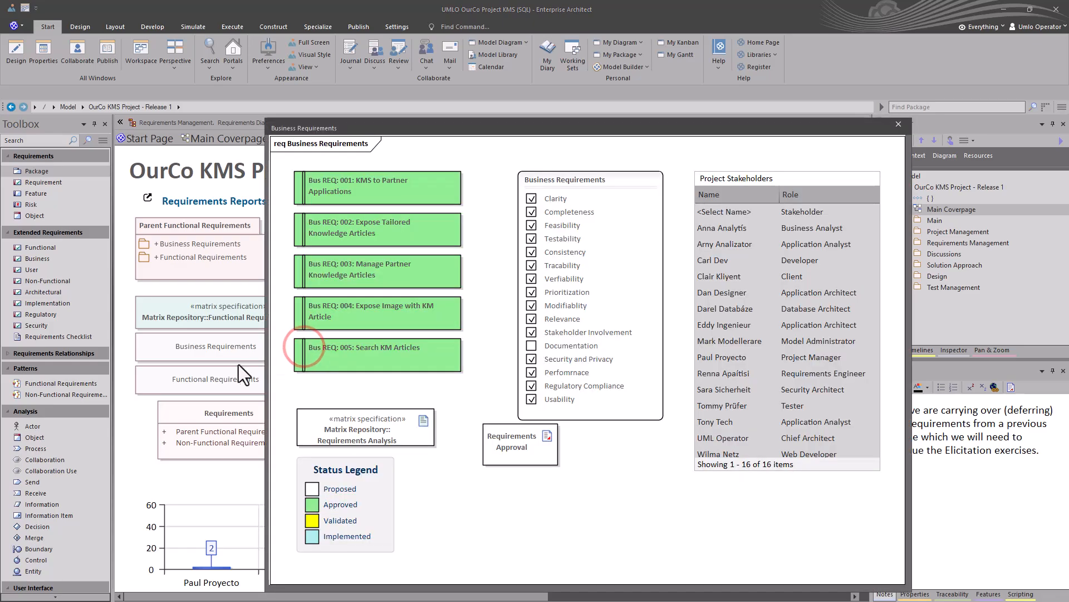
{"action": "left_click", "coordinate": [298, 378]}
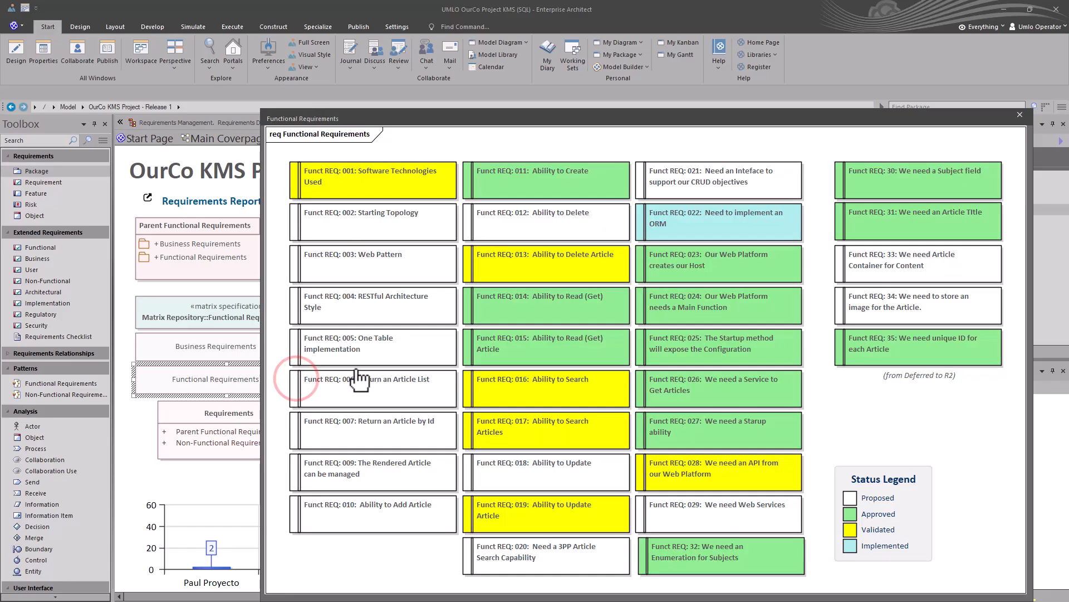
{"action": "left_click", "coordinate": [438, 363]}
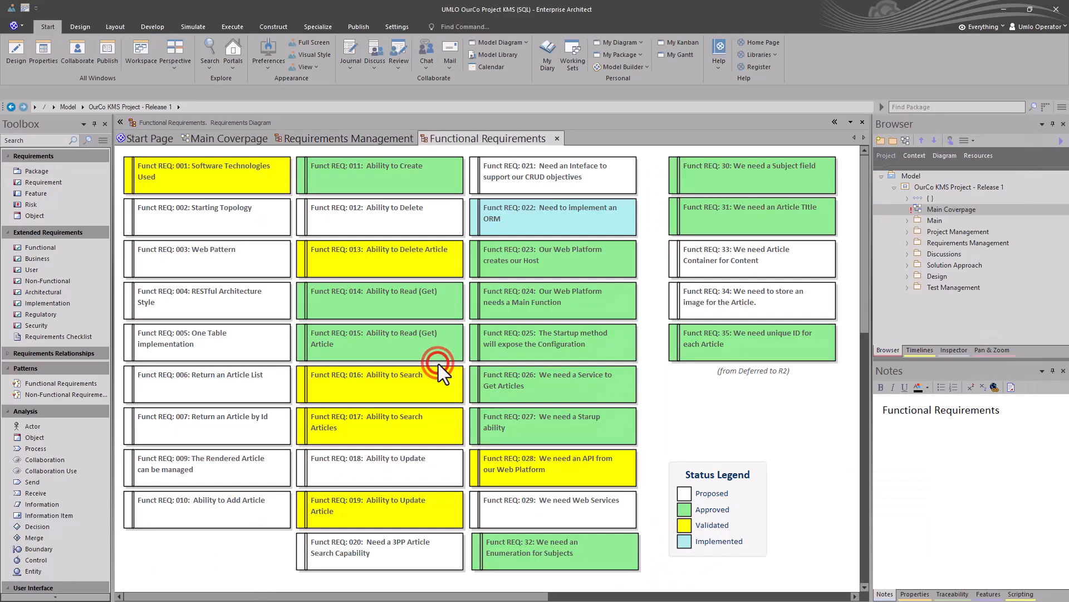
{"action": "left_click_drag", "start_coordinate": [734, 327], "coordinate": [827, 183]}
{"action": "left_click_drag", "start_coordinate": [834, 177], "coordinate": [834, 176]}
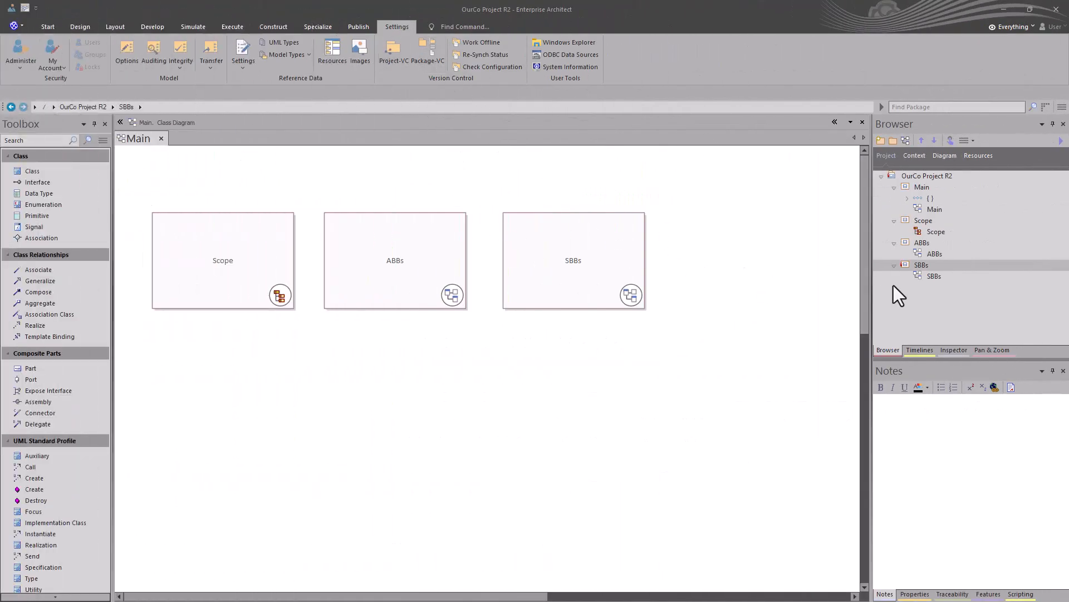
In OurCo Project R2, start a Native/XMI import into the Scope package using OurCoProject_DeferredReqs.xml from the XMI Requirements folder.
{"action": "left_click", "coordinate": [923, 220]}
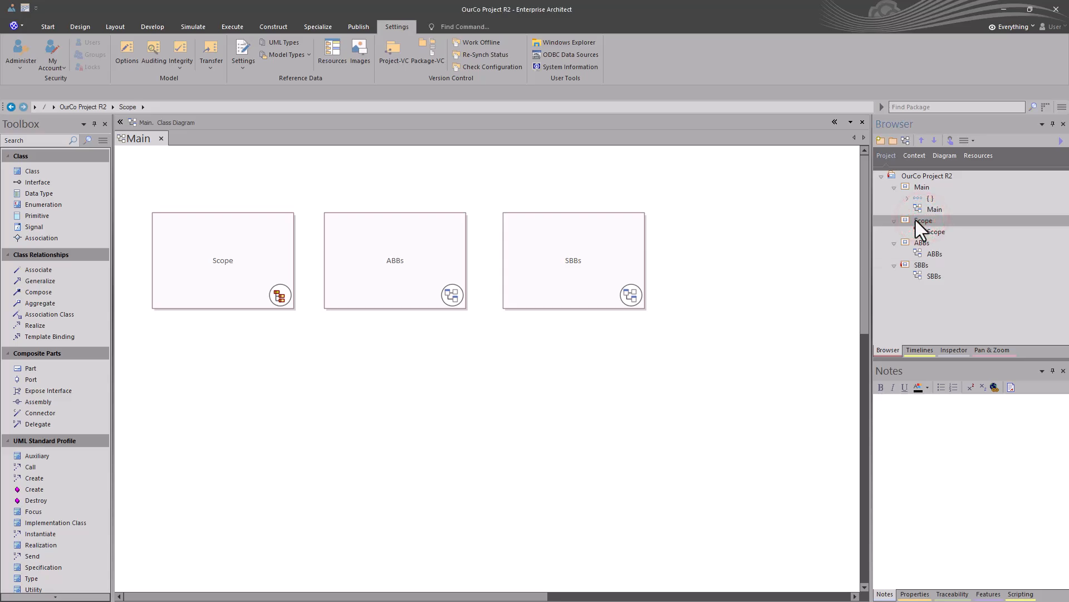
{"action": "key", "text": "ctrl+alt+i"}
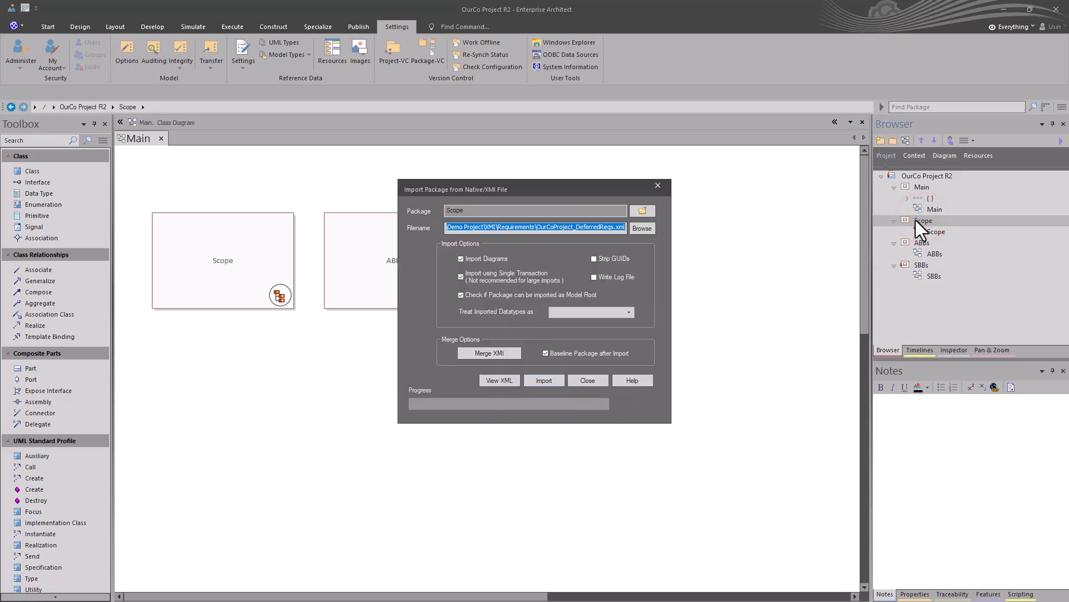
{"action": "left_click", "coordinate": [641, 228]}
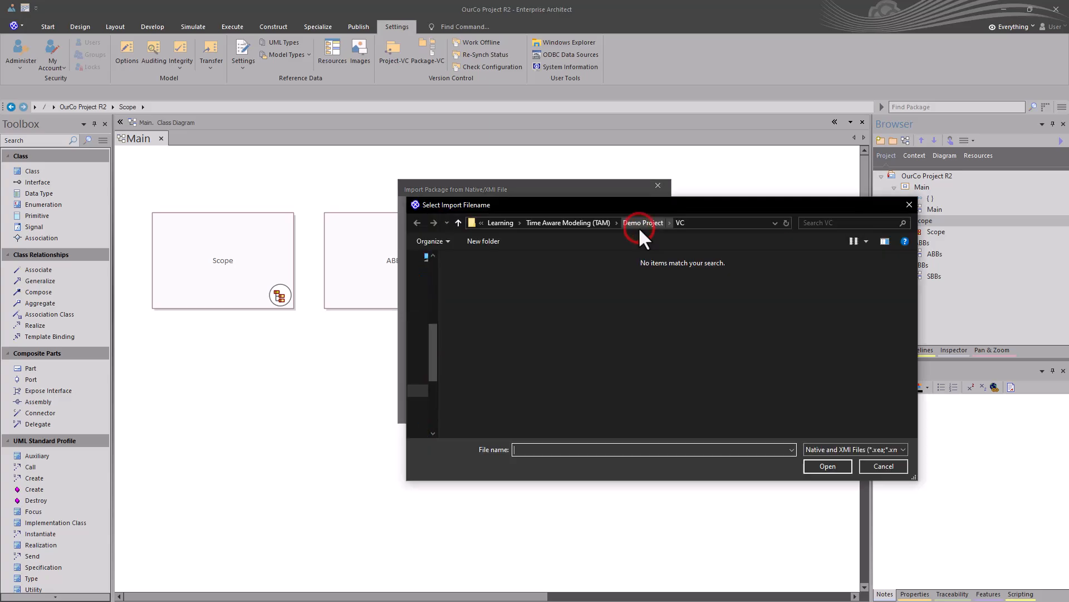
{"action": "left_click", "coordinate": [638, 223]}
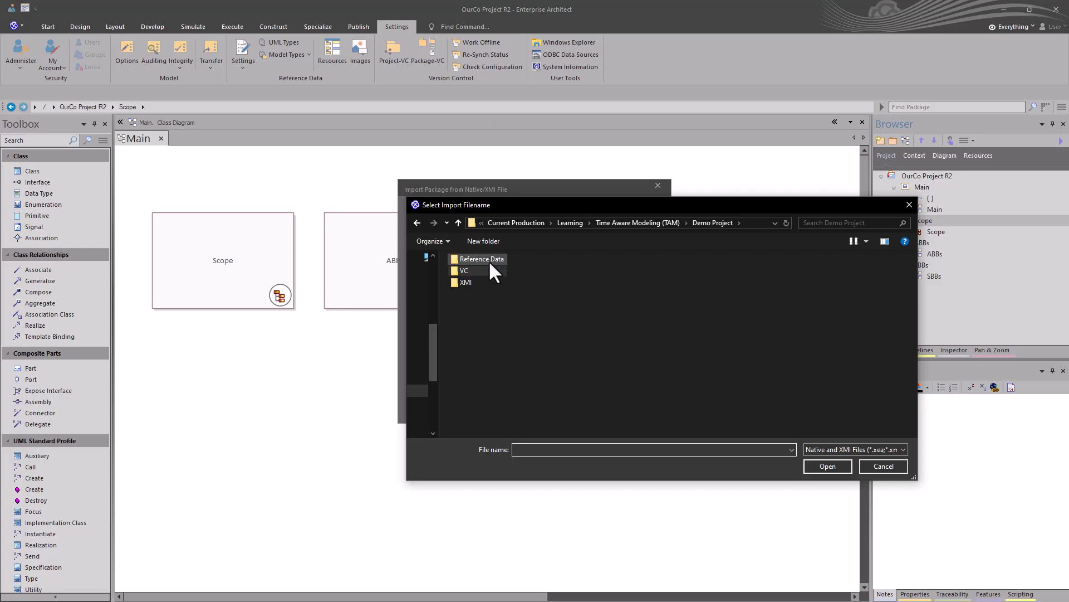
{"action": "left_click", "coordinate": [476, 281]}
{"action": "double_click", "coordinate": [476, 282]}
{"action": "double_click", "coordinate": [477, 271]}
{"action": "left_click", "coordinate": [483, 260]}
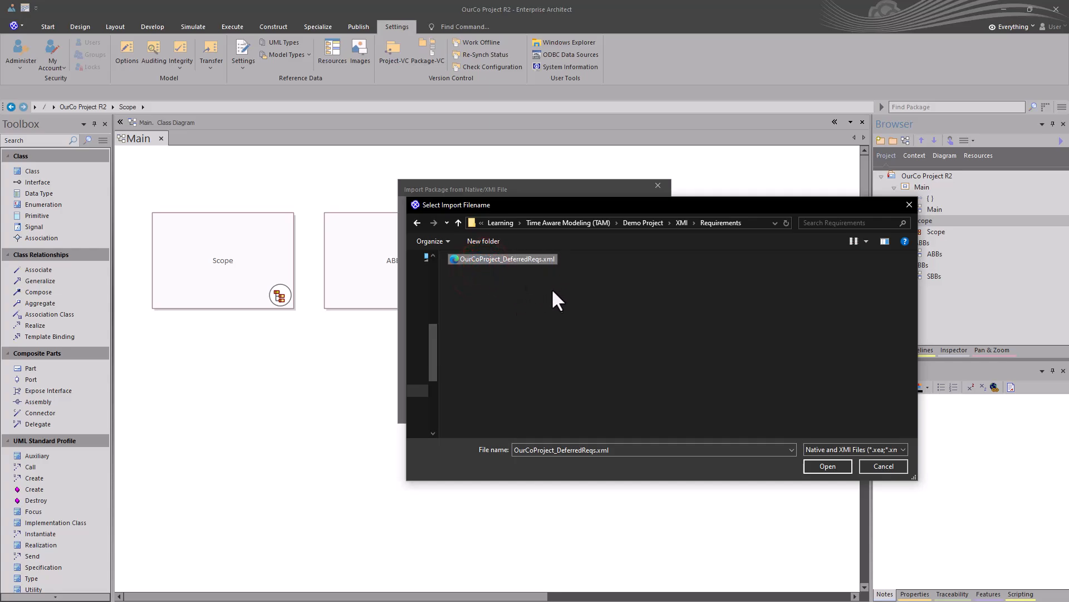
{"action": "left_click", "coordinate": [845, 466]}
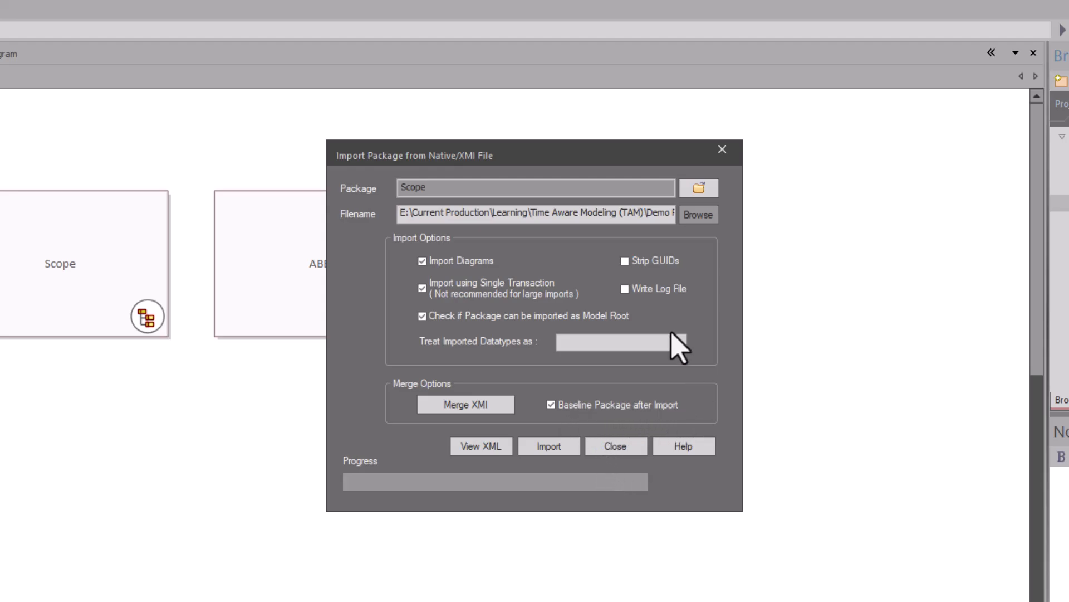
Import the deferred requirements into Scope and baseline the Deferred to R2 package as version 0.01, including sub-packages.
{"action": "left_click", "coordinate": [548, 445]}
{"action": "left_click", "coordinate": [520, 374]}
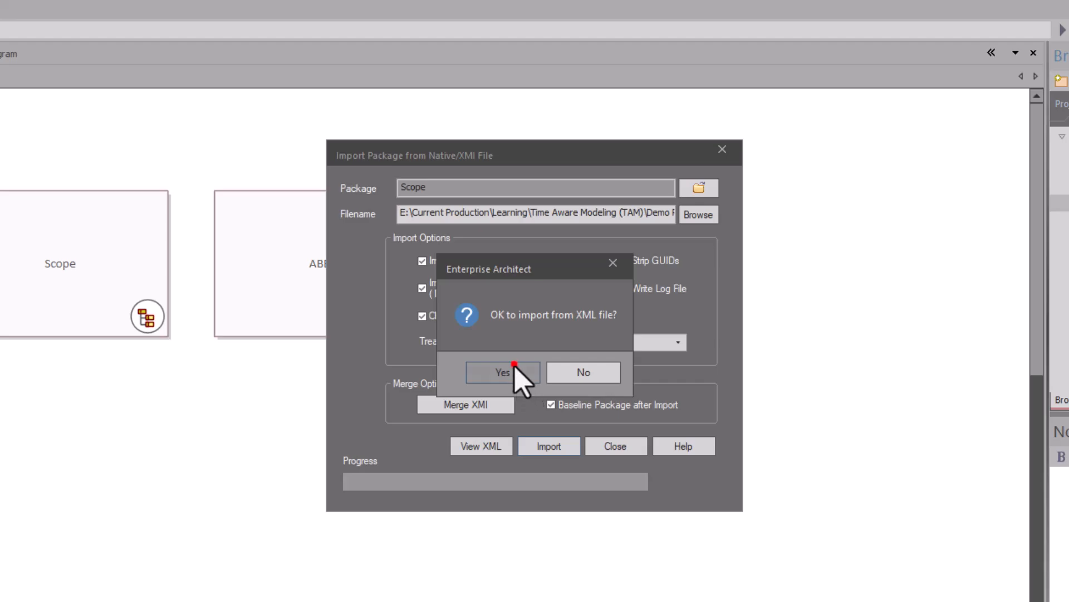
{"action": "left_click", "coordinate": [513, 370]}
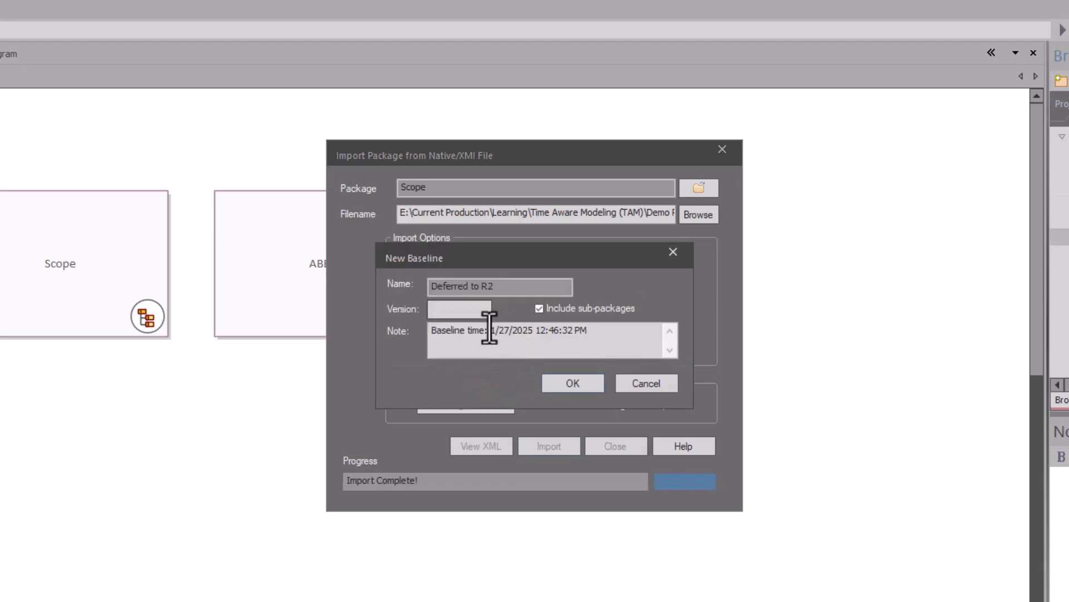
{"action": "type", "text": "0.01"}
{"action": "left_click", "coordinate": [430, 329]}
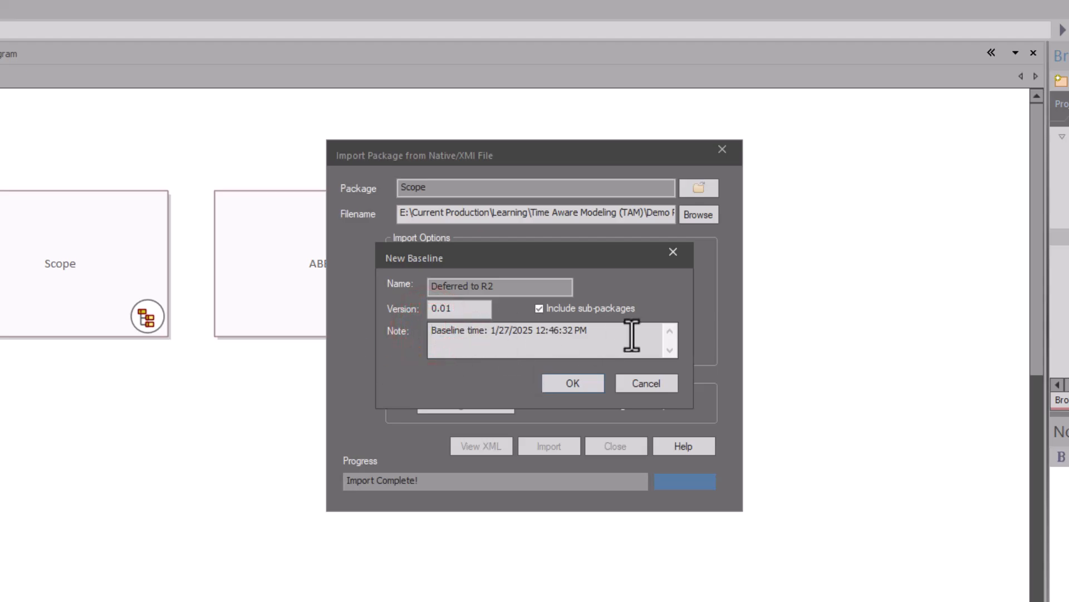
{"action": "left_click", "coordinate": [580, 384]}
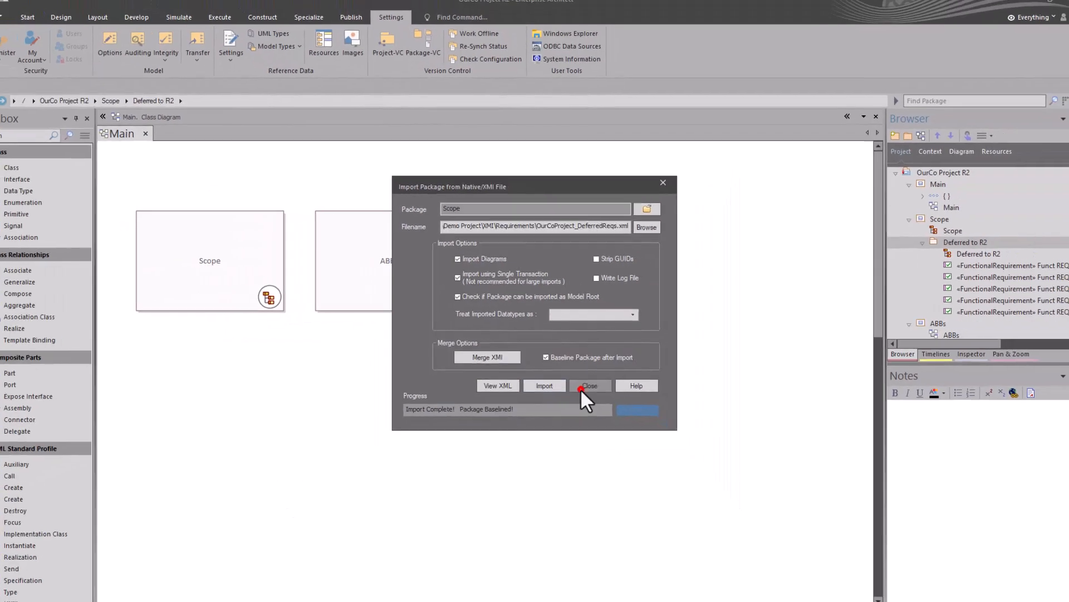
Check the baseline list of the Deferred to R2 package, close it, and collapse the Scope package.
{"action": "left_click", "coordinate": [611, 434]}
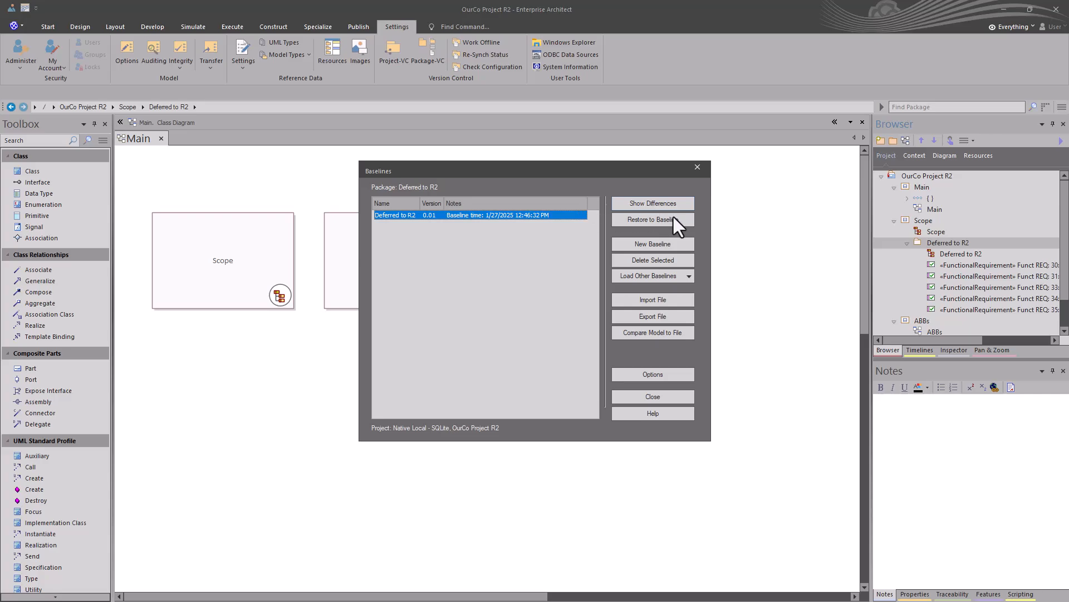
{"action": "left_click", "coordinate": [655, 396]}
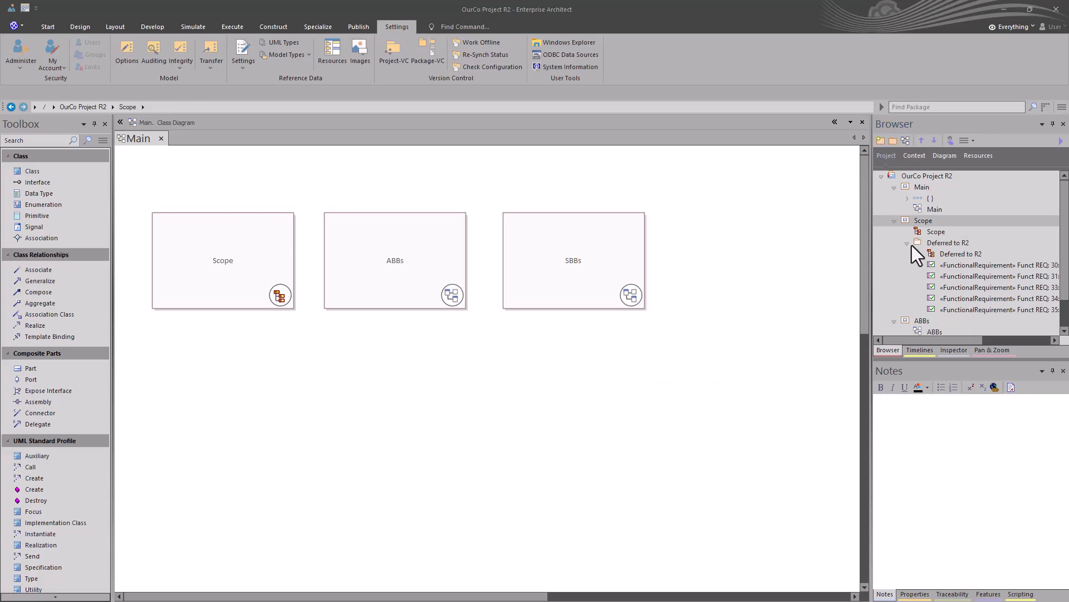
{"action": "left_click", "coordinate": [895, 220]}
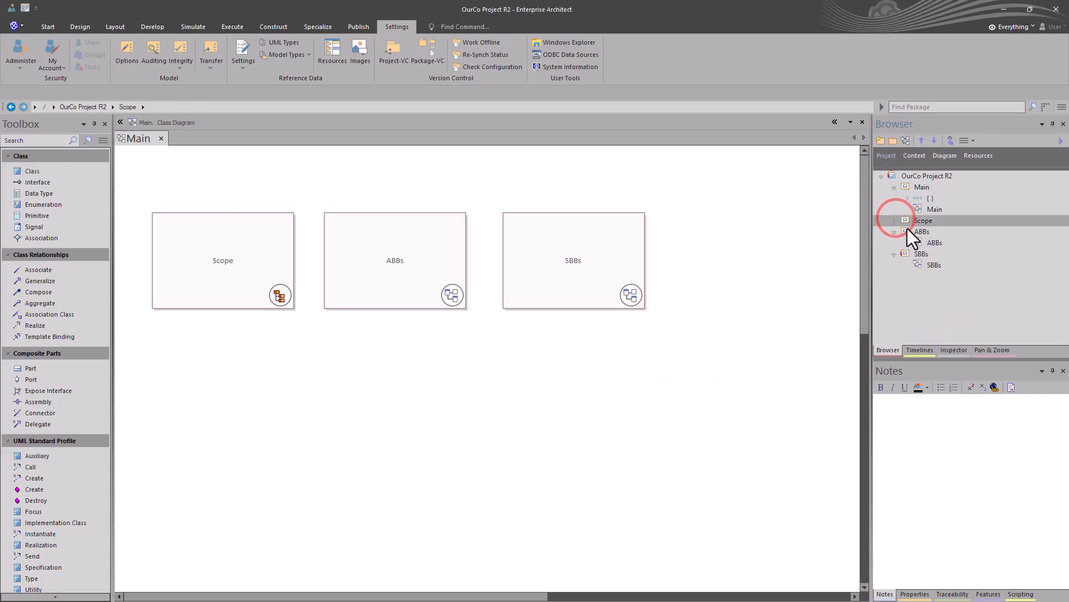
Start a Native/XMI import into the ABBs package using OurCo_eComm_BB.xml from the XMI ABBs folder.
{"action": "left_click", "coordinate": [920, 232]}
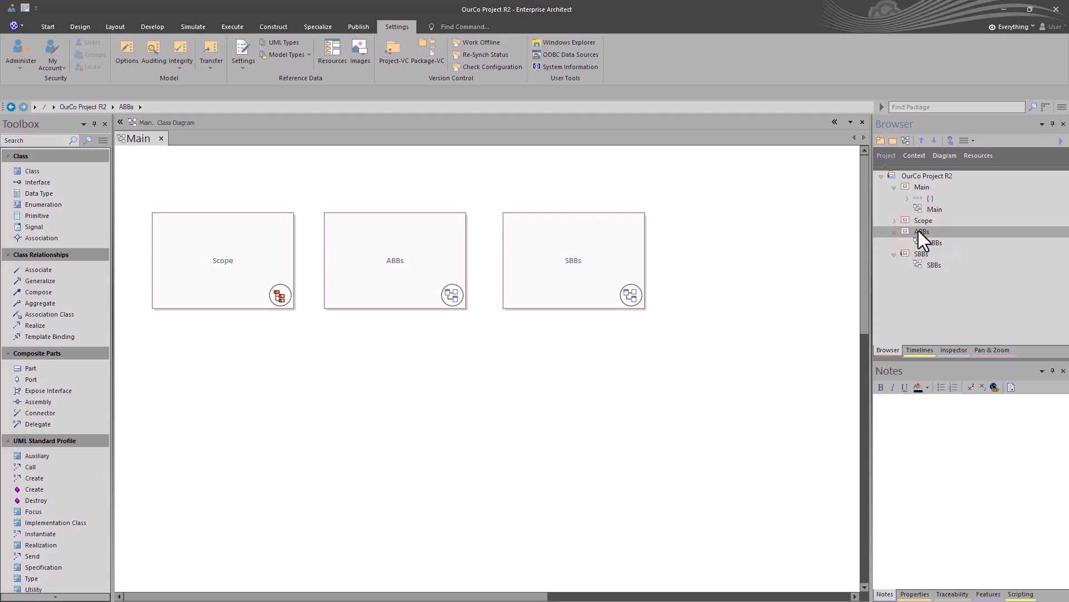
{"action": "key", "text": "ctrl+alt+i"}
{"action": "left_click", "coordinate": [643, 228]}
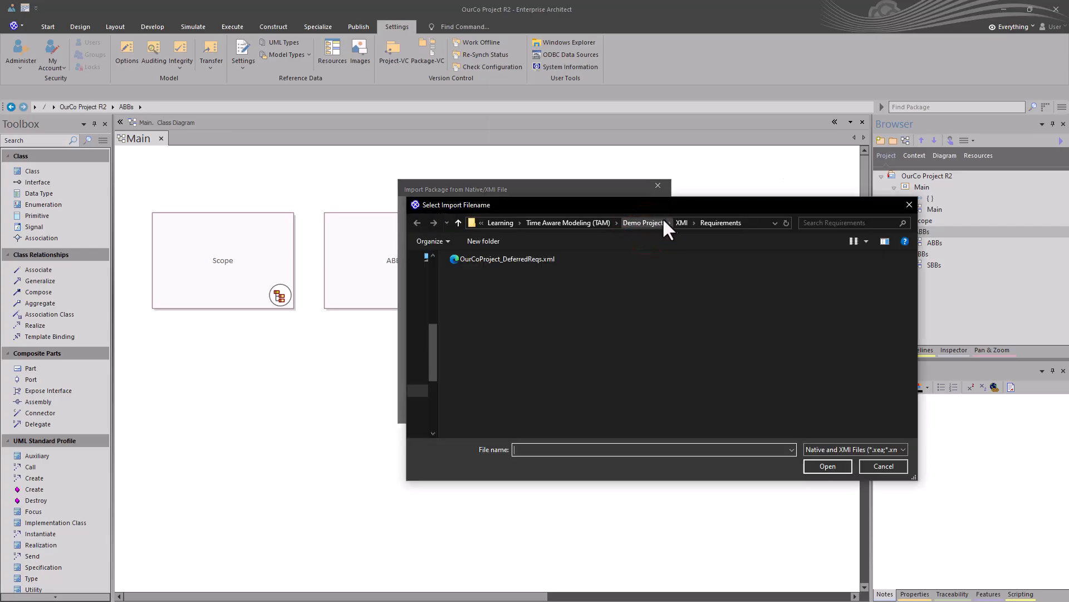
{"action": "left_click", "coordinate": [679, 223]}
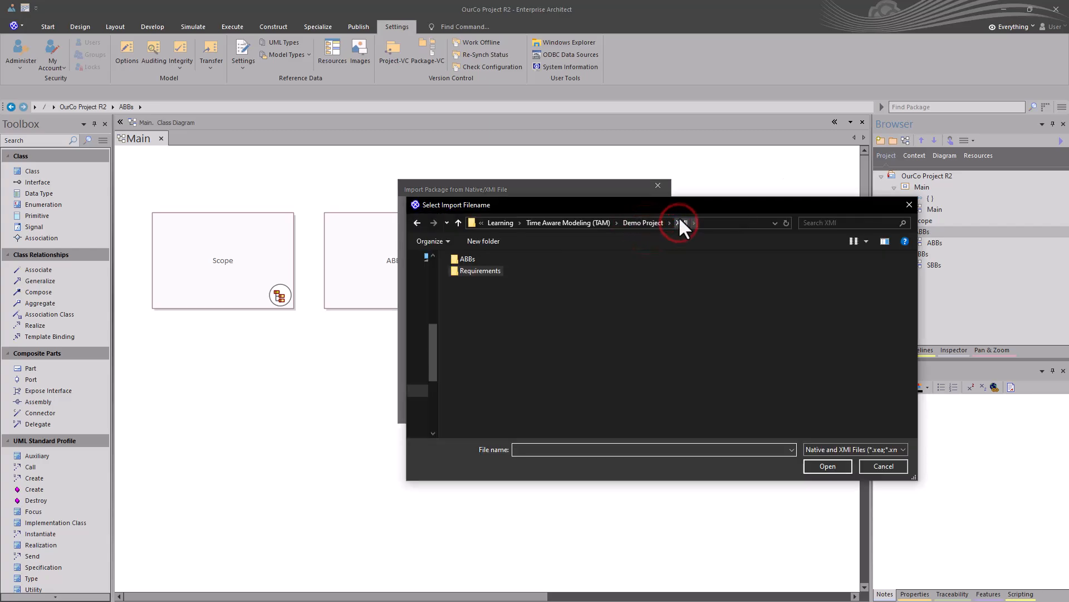
{"action": "double_click", "coordinate": [480, 259]}
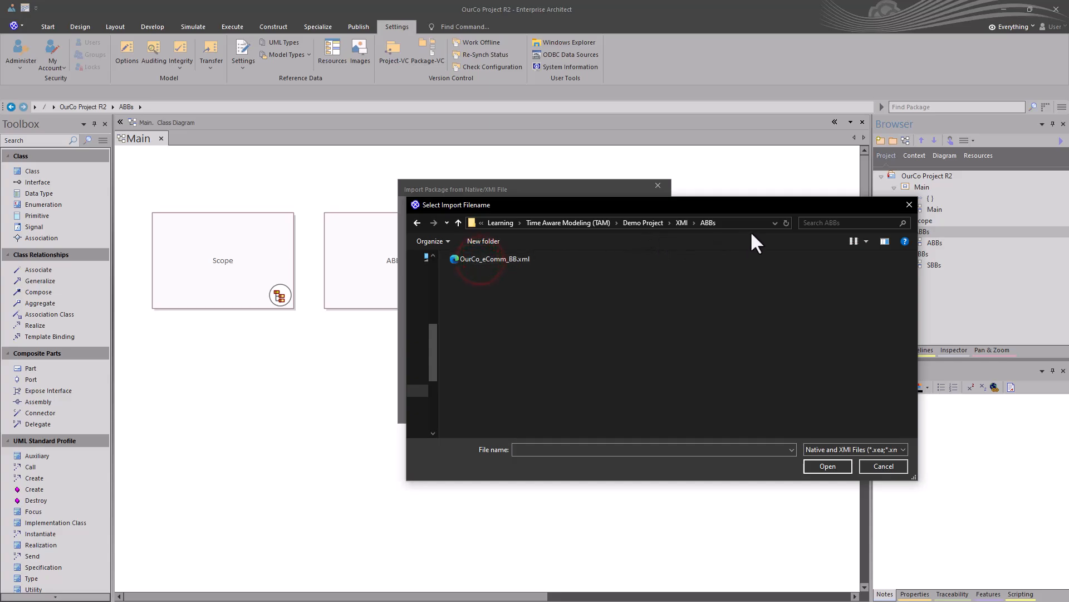
{"action": "left_click", "coordinate": [489, 259]}
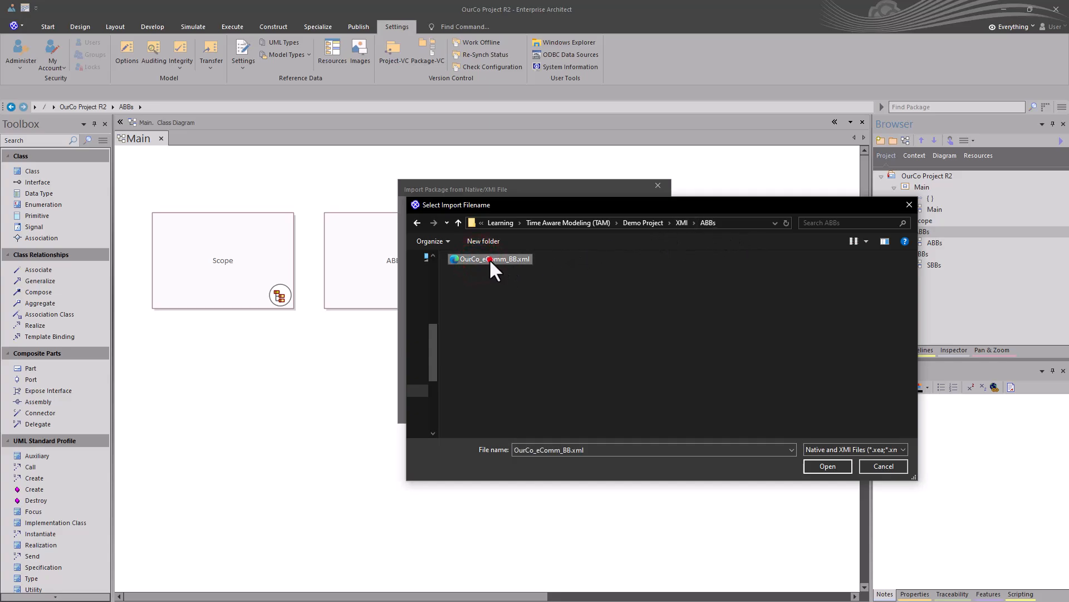
{"action": "left_click", "coordinate": [823, 466]}
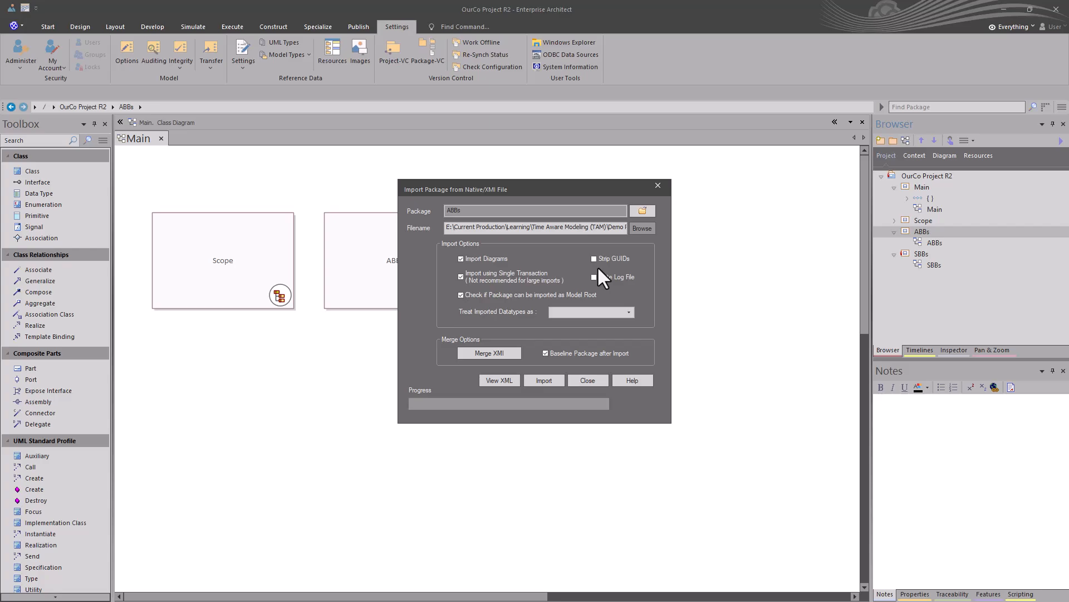
Import the file into ABBs, baseline the Building Blocks package as version 0.01 including sub-packages, and close the import.
{"action": "left_click", "coordinate": [546, 379]}
{"action": "left_click", "coordinate": [518, 332]}
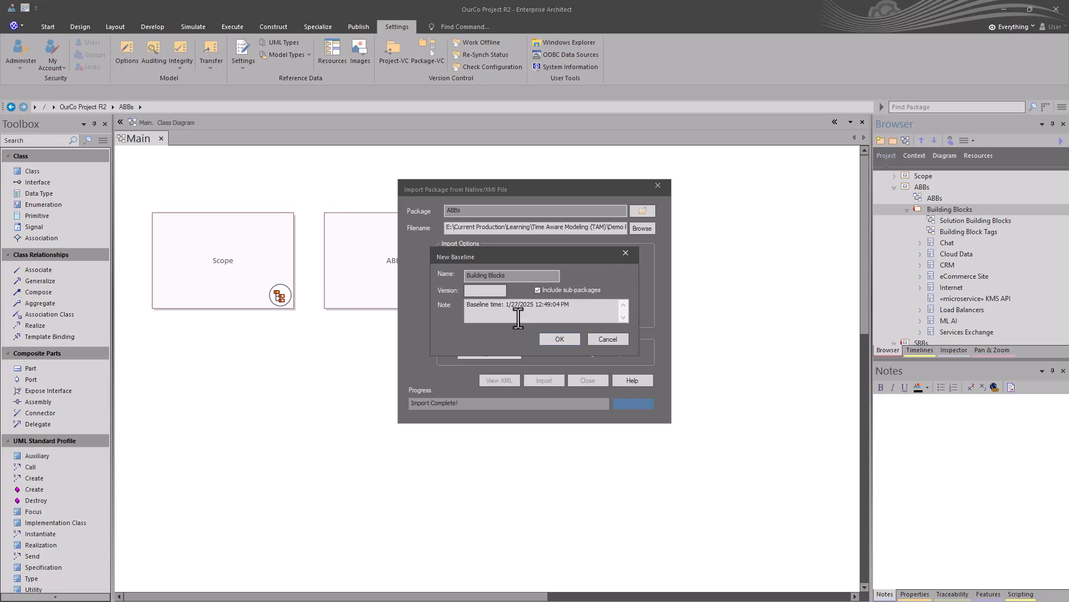
{"action": "left_click", "coordinate": [497, 289]}
{"action": "type", "text": "0.01"}
{"action": "left_click", "coordinate": [558, 338]}
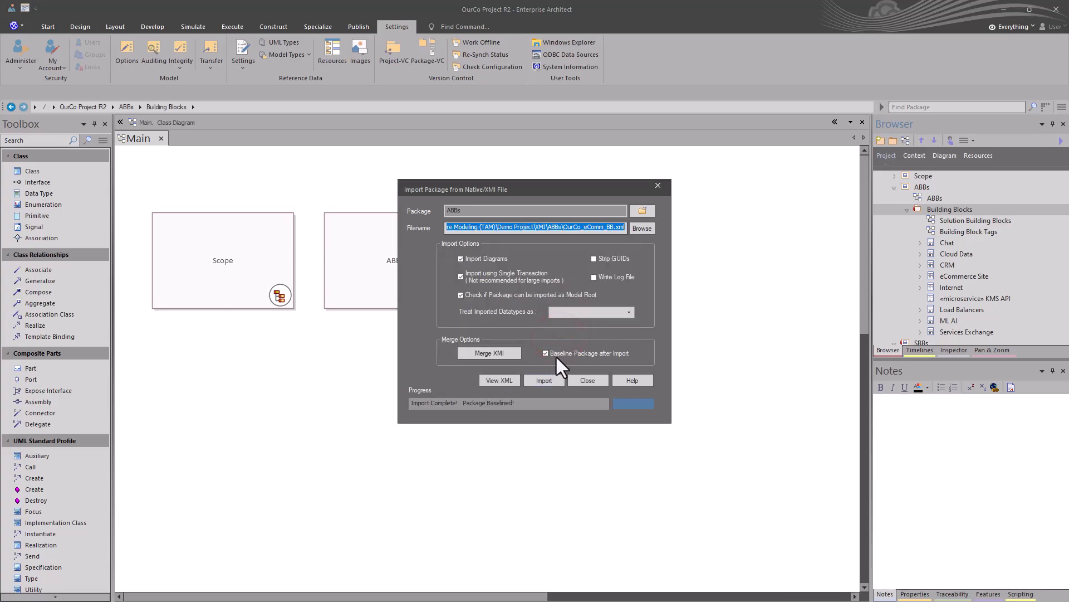
{"action": "left_click_drag", "start_coordinate": [464, 403], "coordinate": [517, 405]}
{"action": "left_click", "coordinate": [582, 377]}
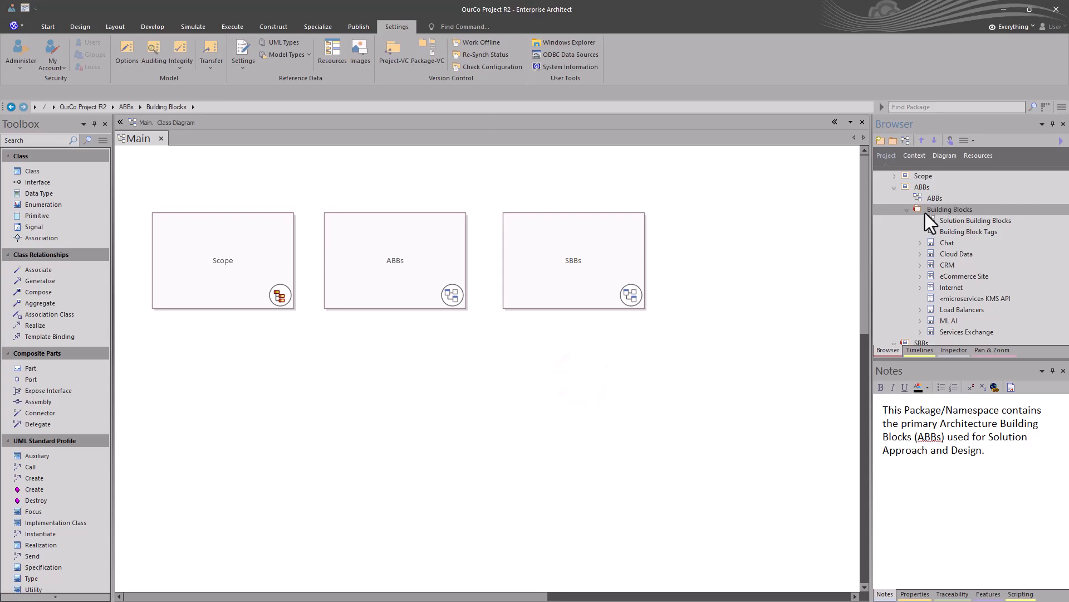
Inspect the package control options of the imported Building Blocks package and leave them without applying changes.
{"action": "left_click", "coordinate": [927, 211]}
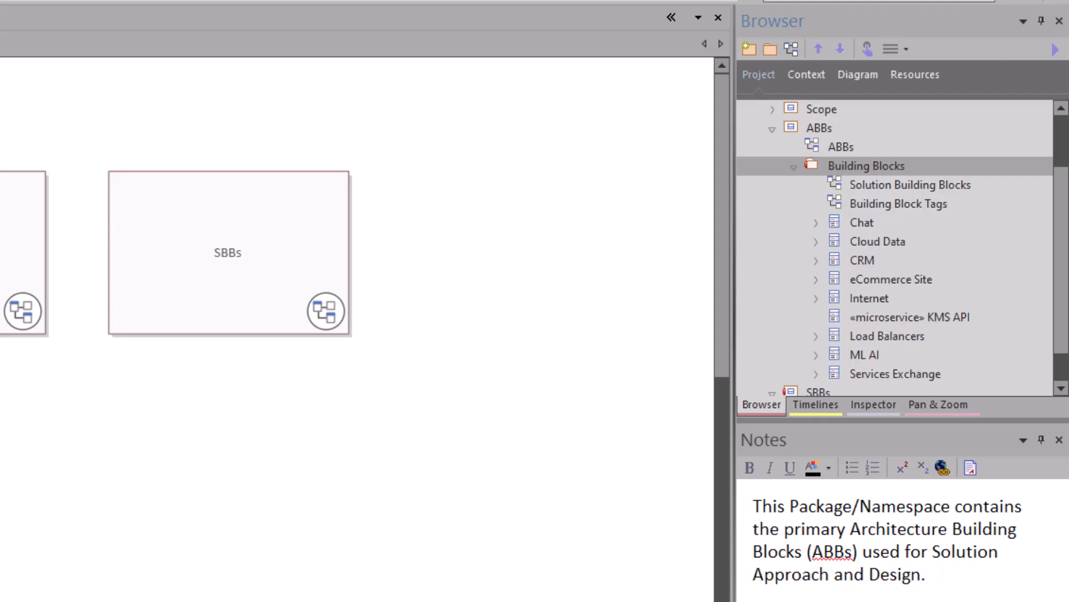
{"action": "left_click", "coordinate": [101, 23]}
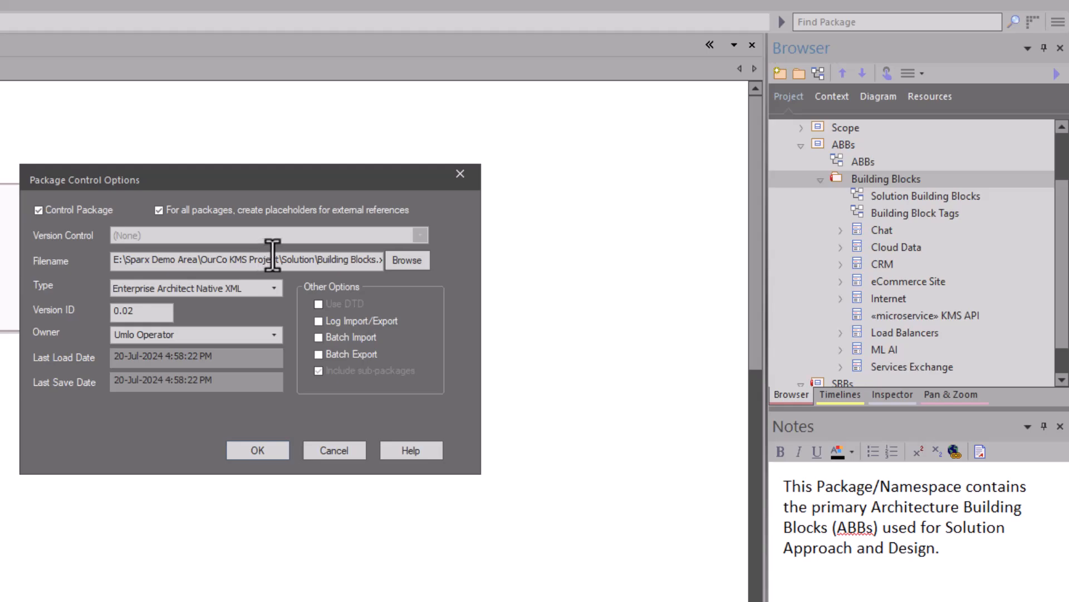
{"action": "left_click", "coordinate": [333, 452]}
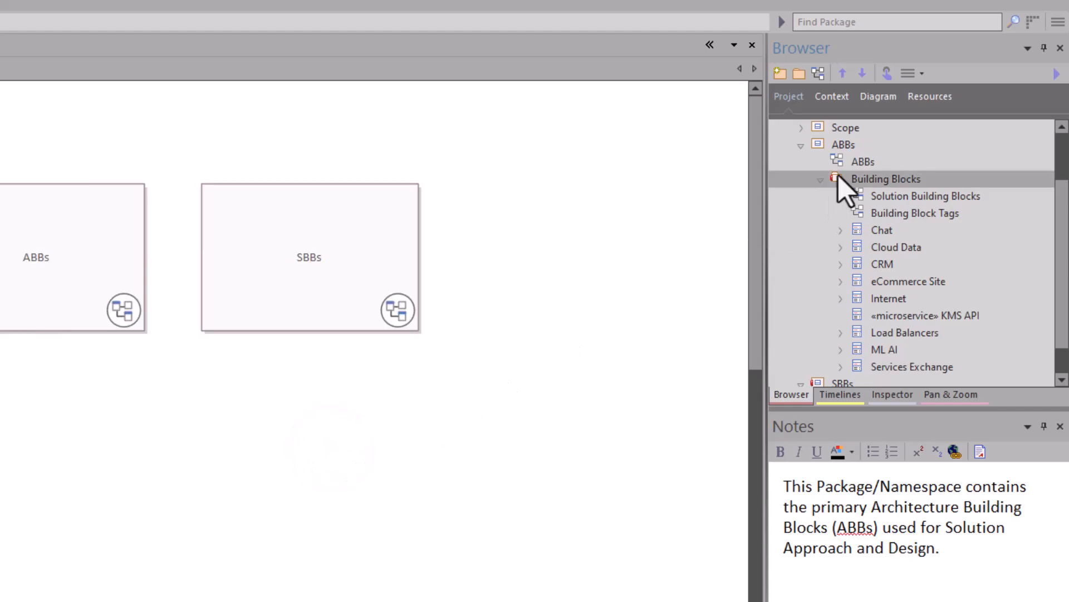
Collapse the ABBs package and look at the SBBs package with its diagram in the model tree.
{"action": "left_click", "coordinate": [799, 146]}
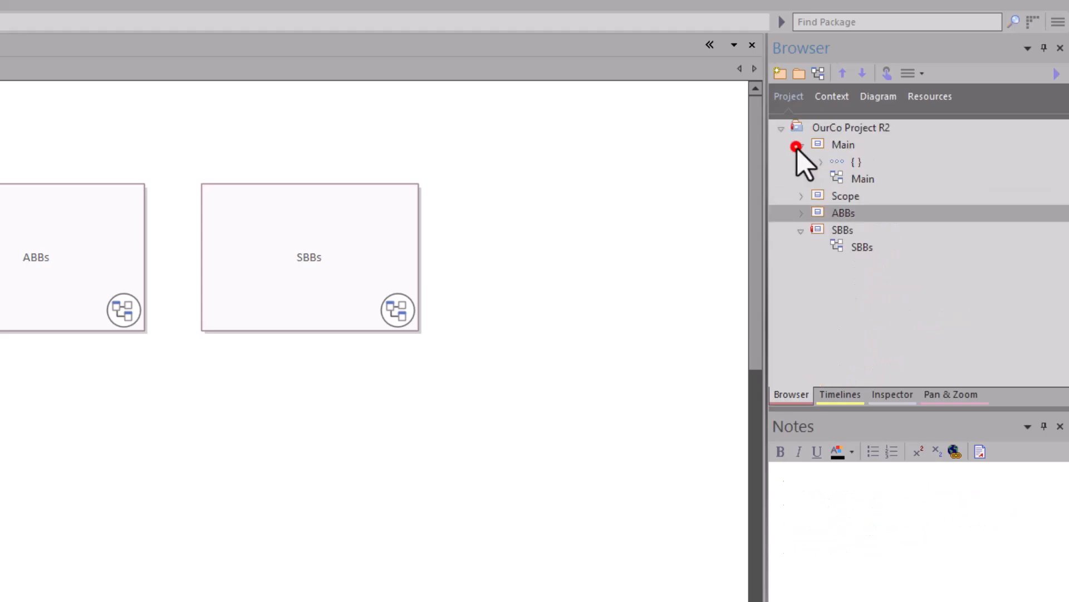
{"action": "left_click", "coordinate": [830, 229]}
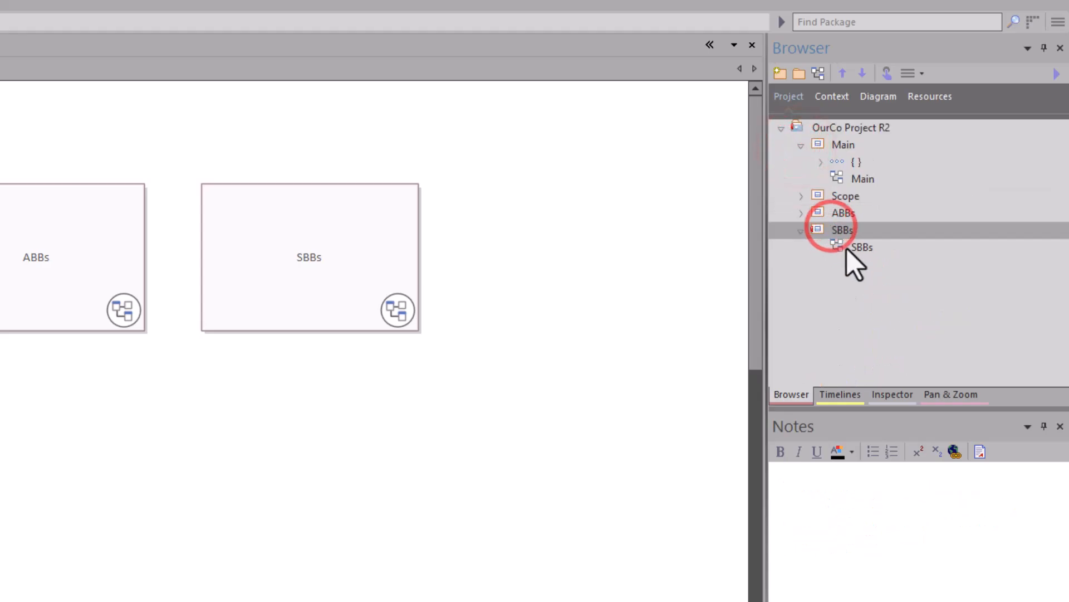
{"action": "left_click", "coordinate": [847, 249]}
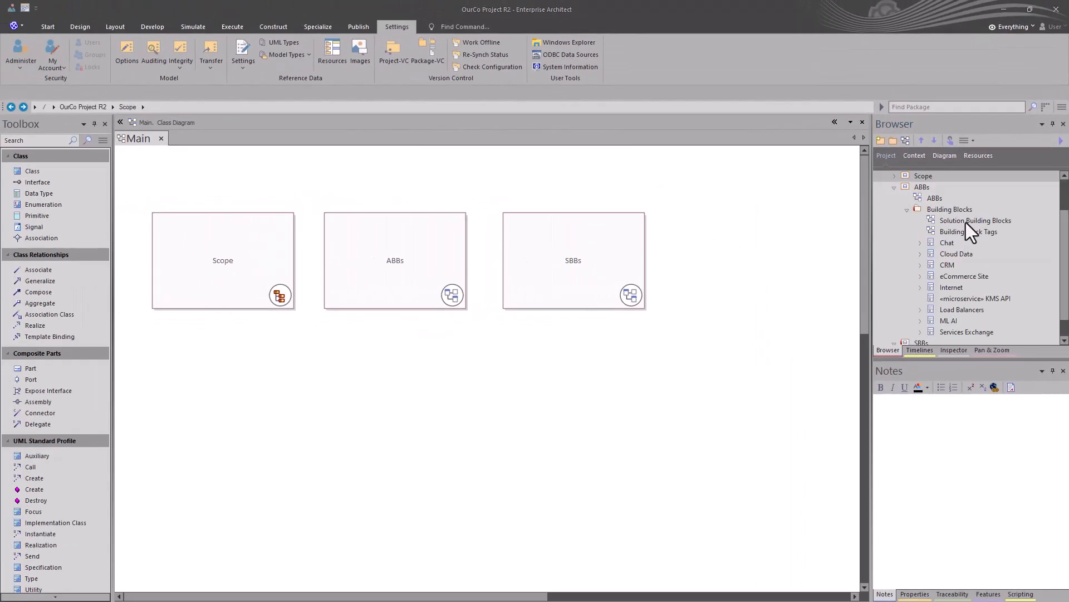
View the Solution Building Blocks and Building Block Tags diagrams, and inspect the latter's element compartment options without applying changes.
{"action": "double_click", "coordinate": [966, 221]}
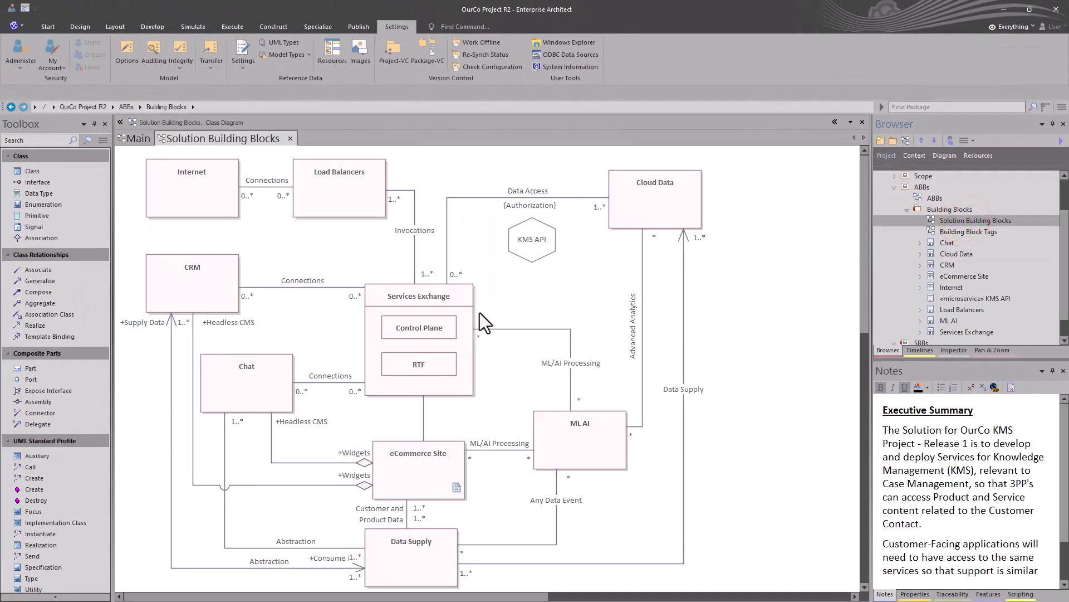
{"action": "double_click", "coordinate": [954, 230]}
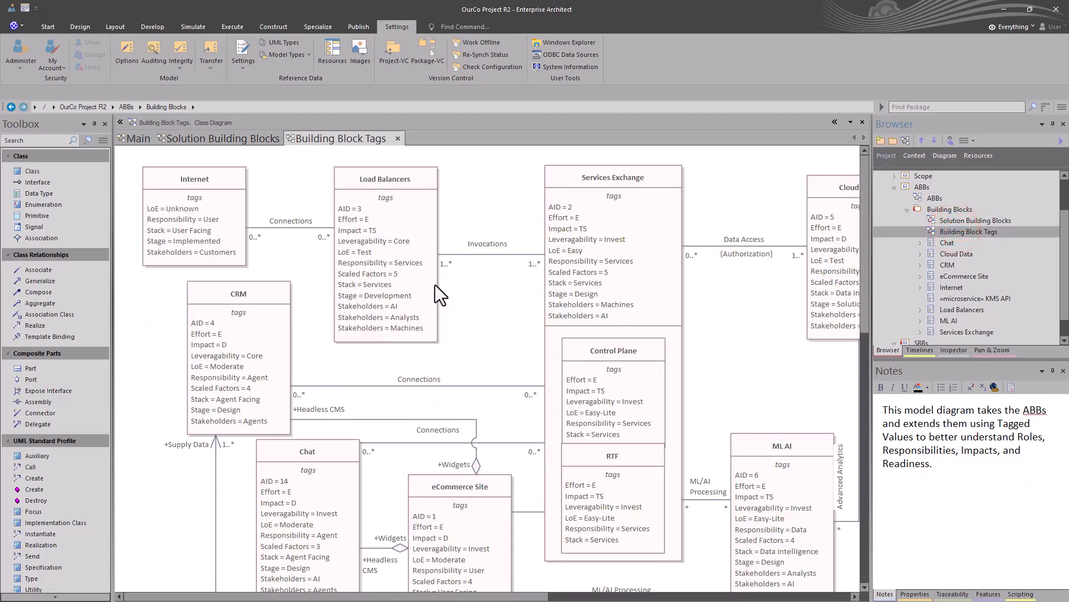
{"action": "right_click", "coordinate": [459, 316]}
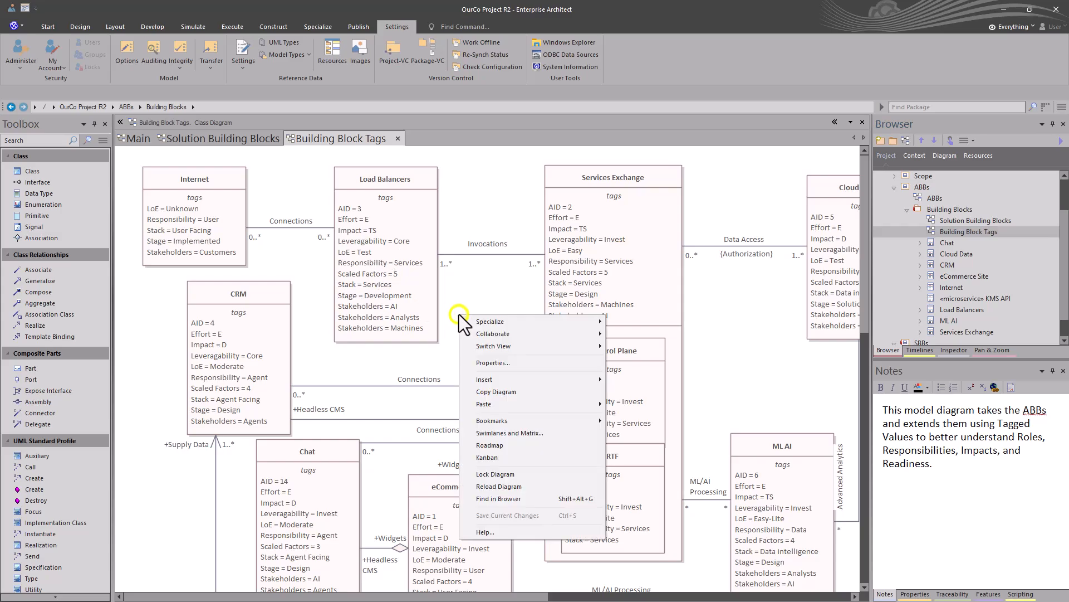
{"action": "left_click", "coordinate": [480, 362]}
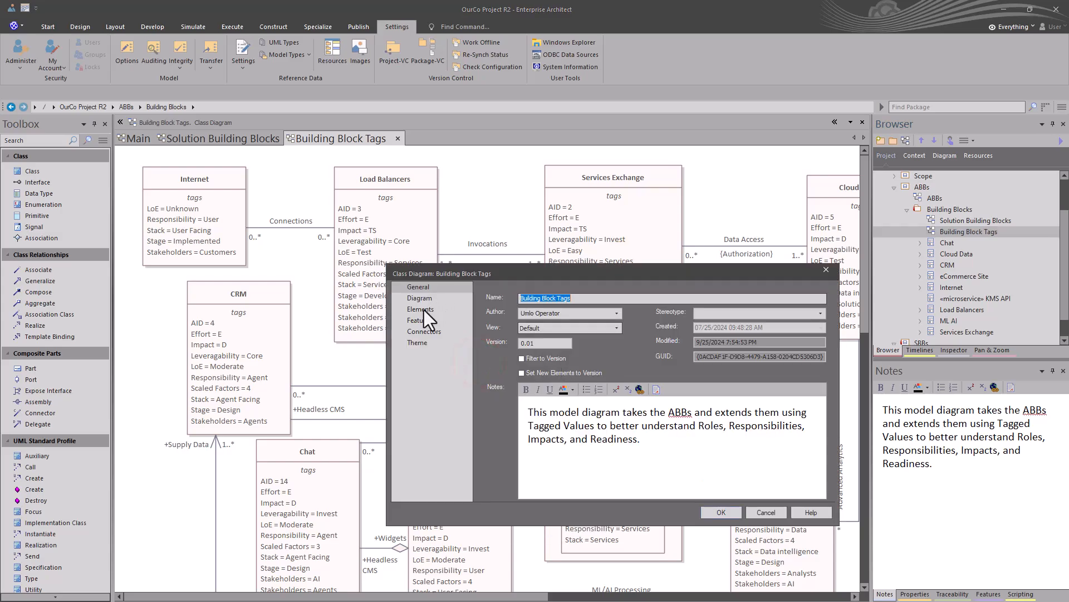
{"action": "left_click", "coordinate": [425, 300]}
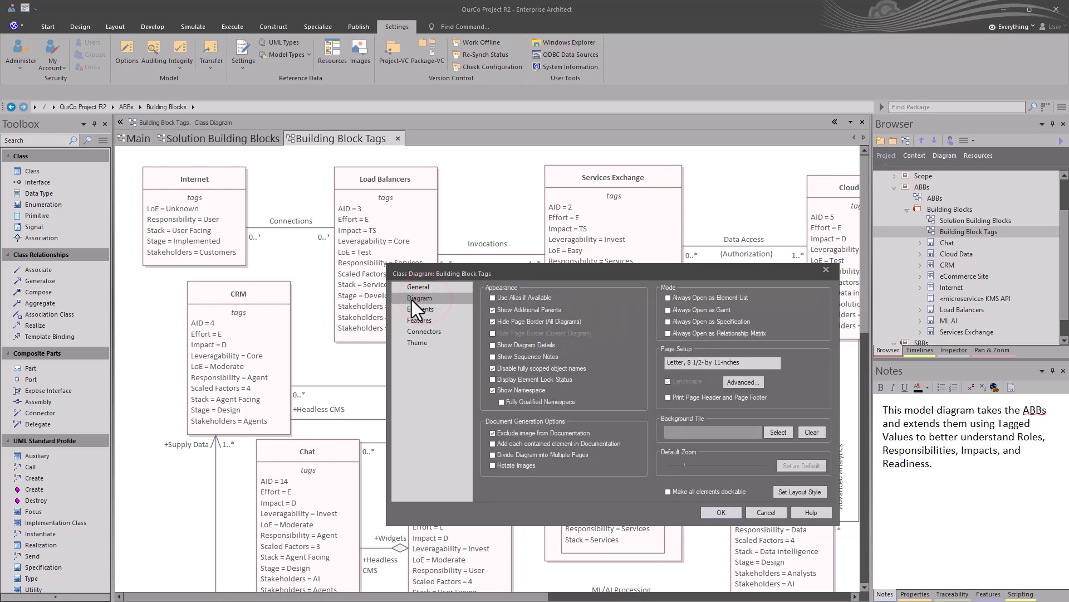
{"action": "left_click", "coordinate": [411, 309]}
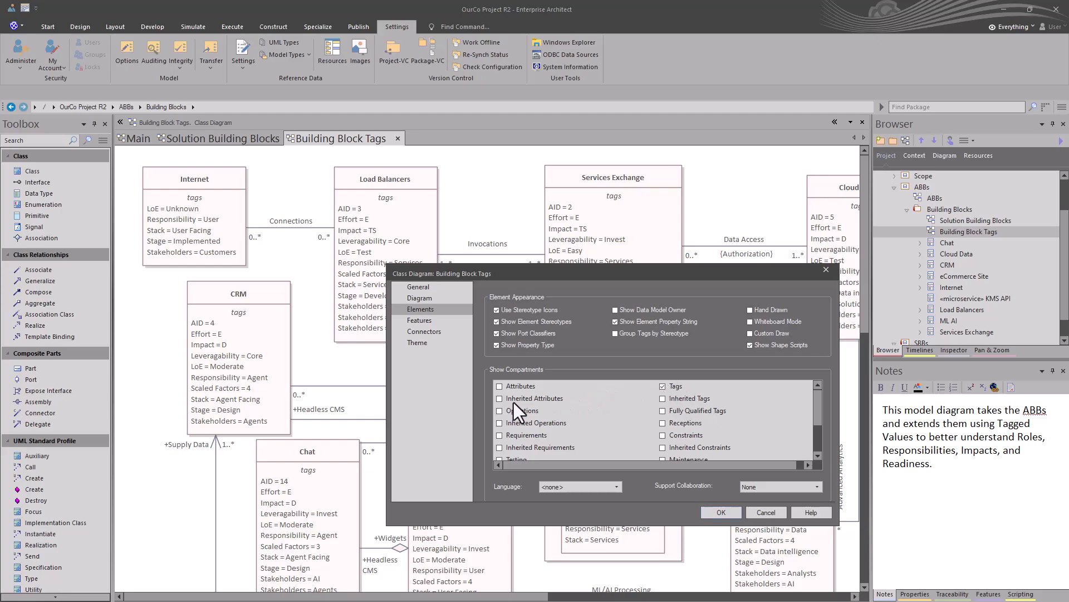
{"action": "scroll", "coordinate": [517, 392], "scroll_direction": "down", "scroll_amount": 3}
{"action": "scroll", "coordinate": [519, 412], "scroll_direction": "up", "scroll_amount": 3}
{"action": "scroll", "coordinate": [520, 408], "scroll_direction": "down", "scroll_amount": 2}
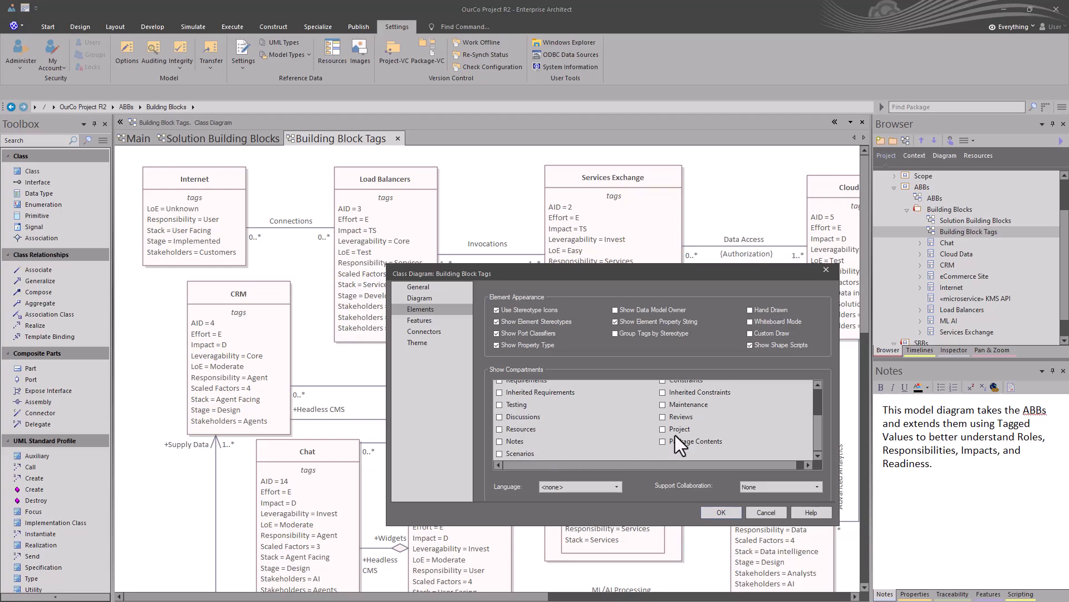
{"action": "scroll", "coordinate": [563, 429], "scroll_direction": "up", "scroll_amount": 3}
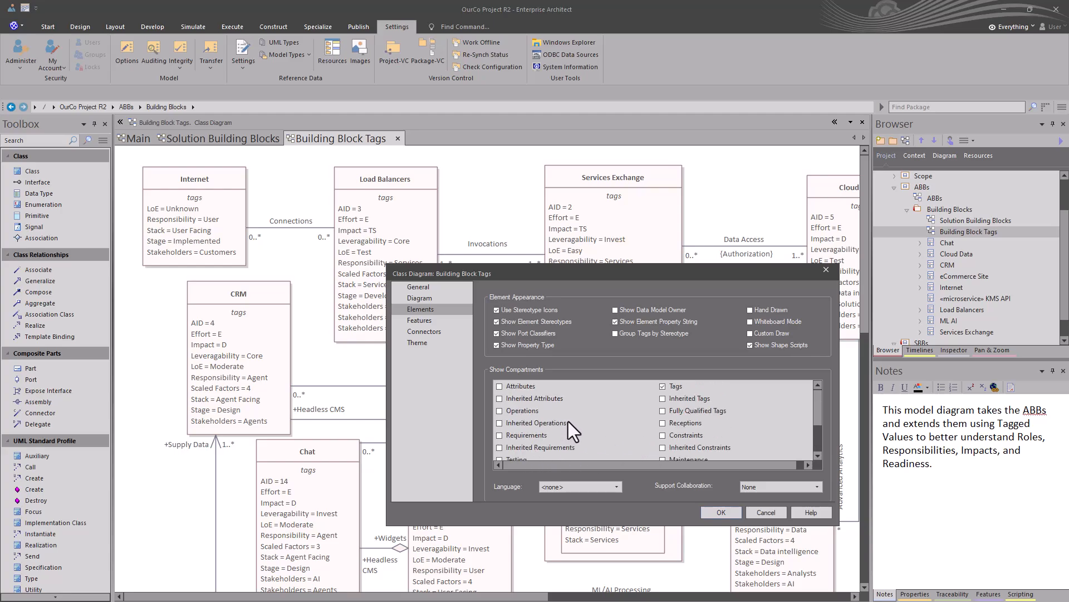
{"action": "left_click", "coordinate": [756, 512]}
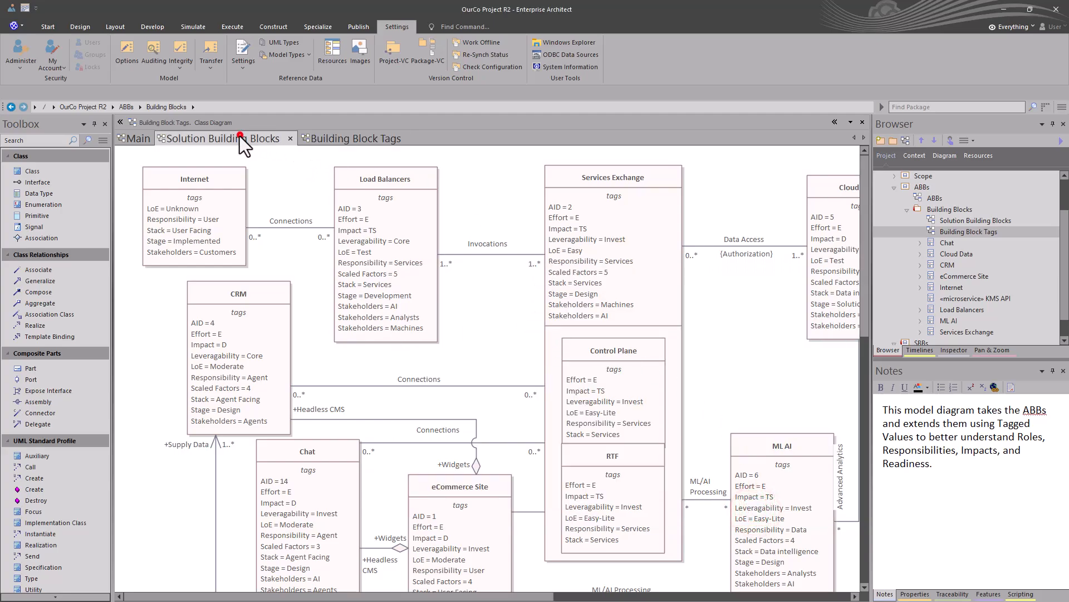
Rename the Solution Building Blocks diagram in the imported package to Building Blocks.
{"action": "left_click", "coordinate": [240, 137]}
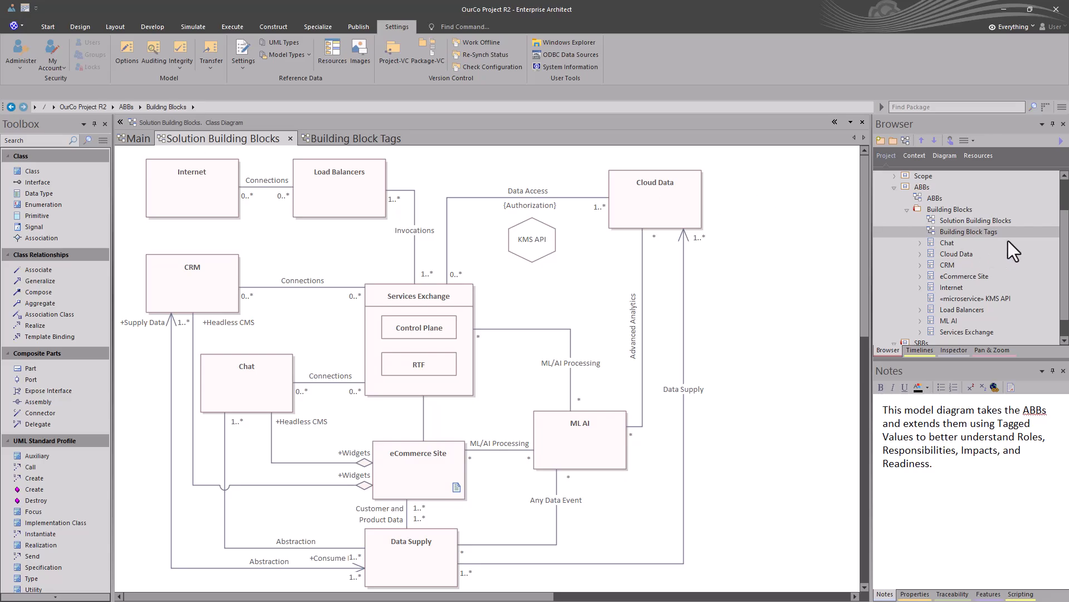
{"action": "left_click", "coordinate": [984, 222]}
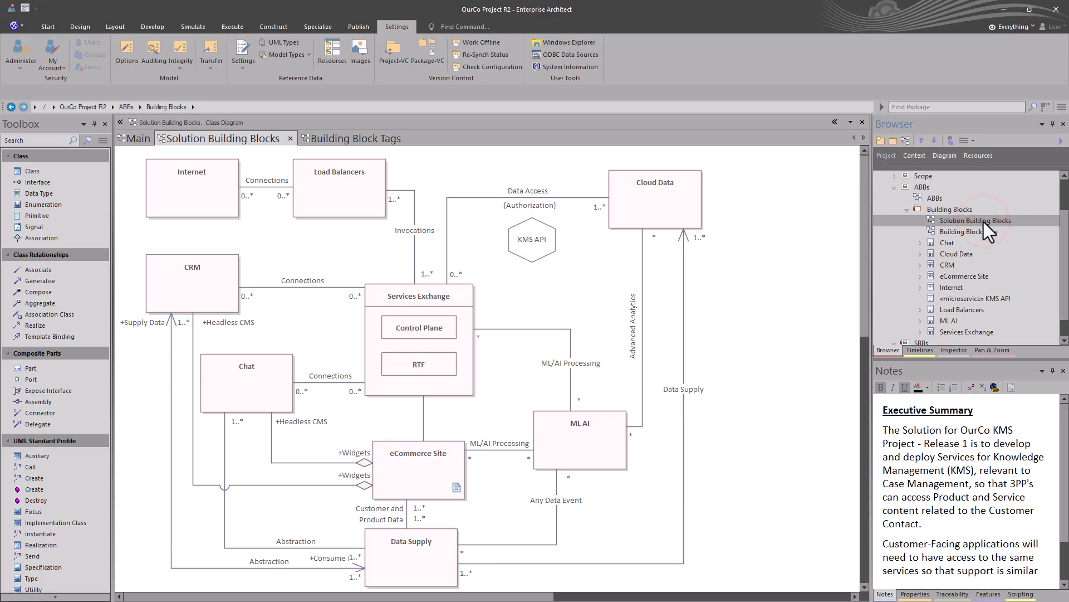
{"action": "left_click", "coordinate": [984, 222]}
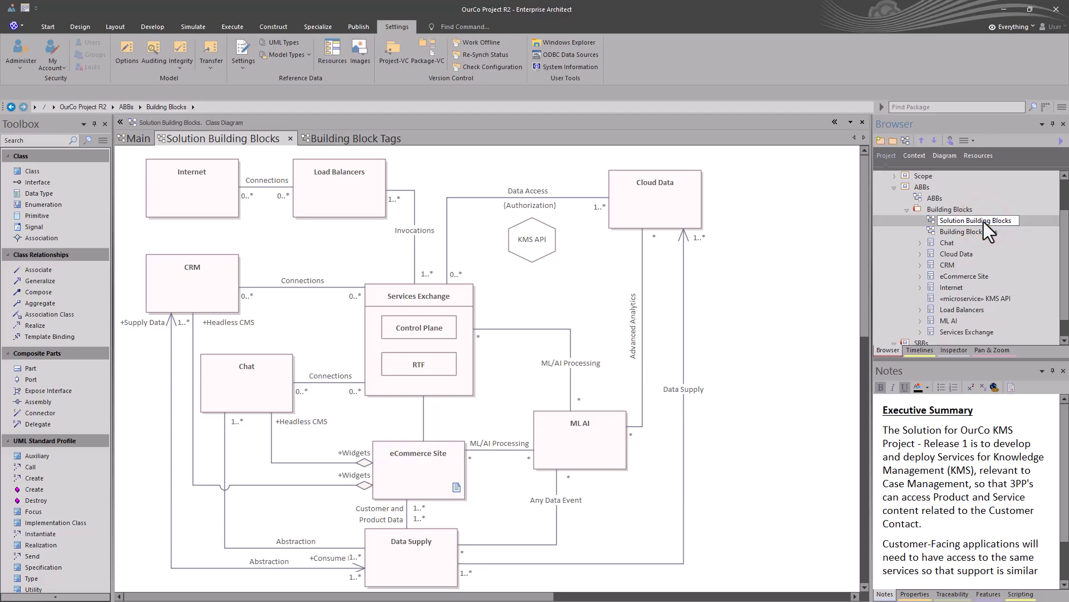
{"action": "key", "text": "ctrl+shift+Right"}
{"action": "key", "text": "Delete"}
{"action": "key", "text": "Return"}
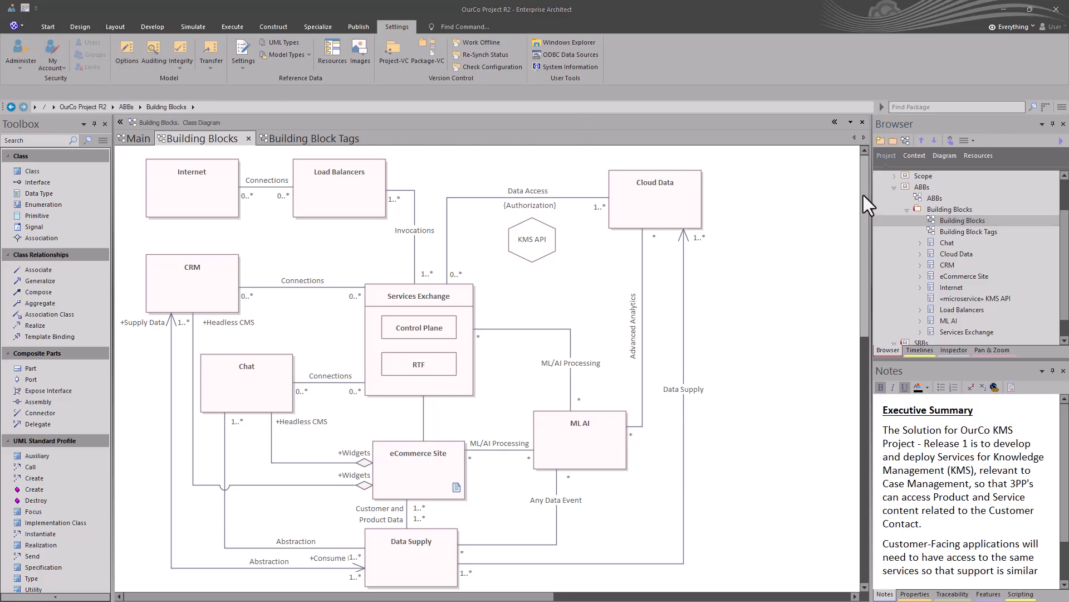
Collapse the ABBs, Main and SBBs packages in the model tree, and look at the Release 1 model's Main Coverpage.
{"action": "left_click", "coordinate": [894, 190]}
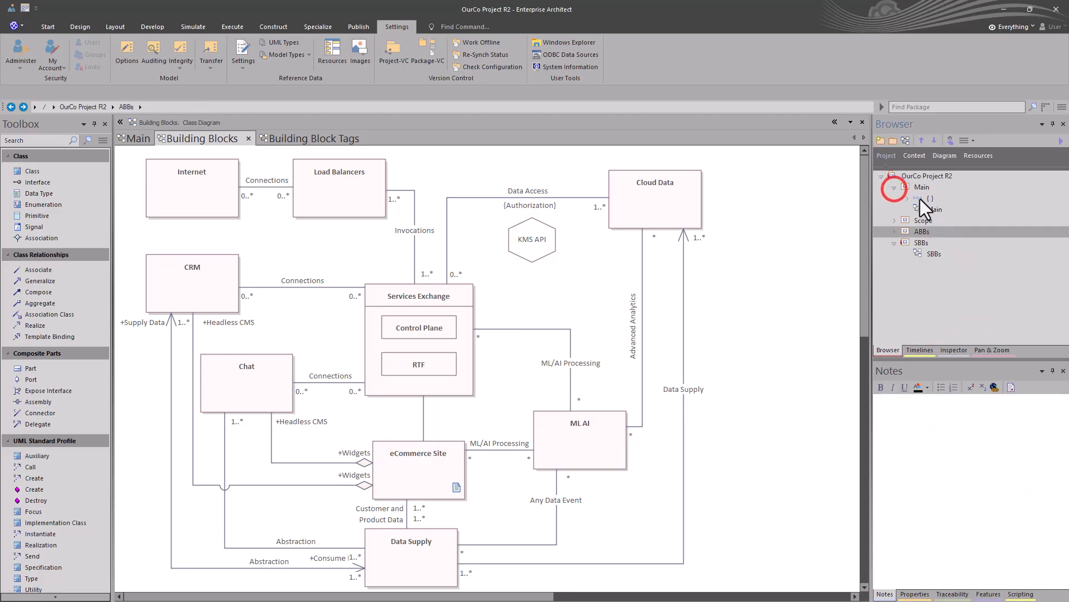
{"action": "left_click", "coordinate": [893, 188]}
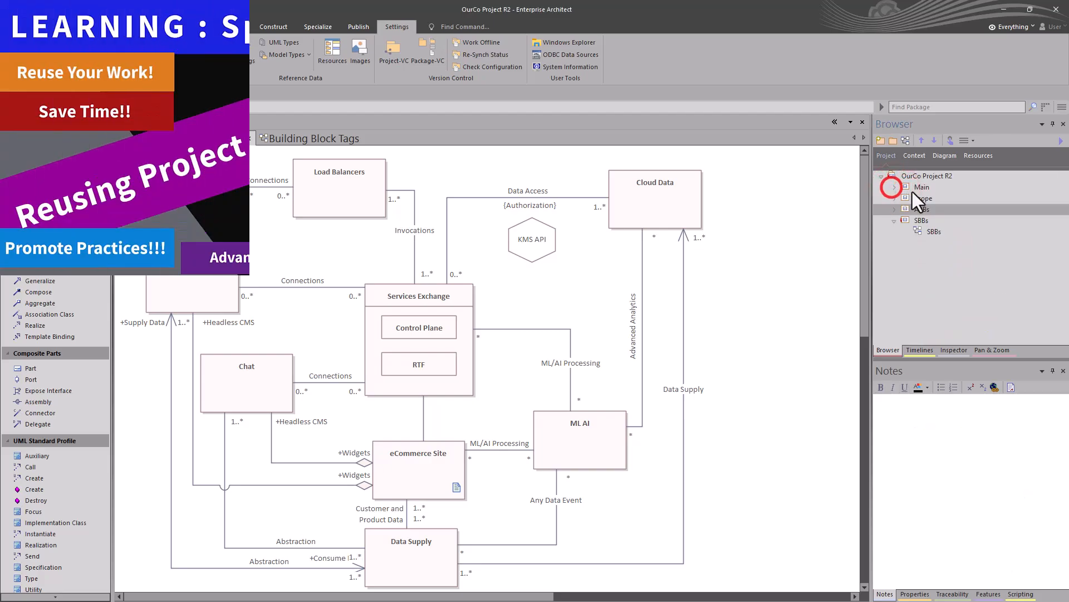
{"action": "left_click", "coordinate": [892, 221]}
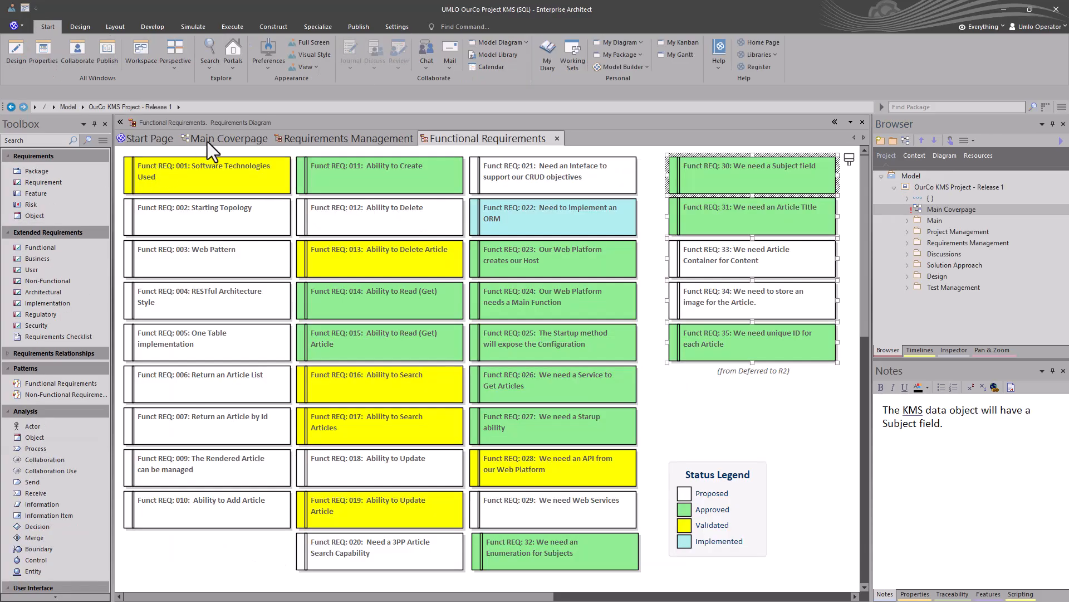
{"action": "left_click", "coordinate": [207, 141]}
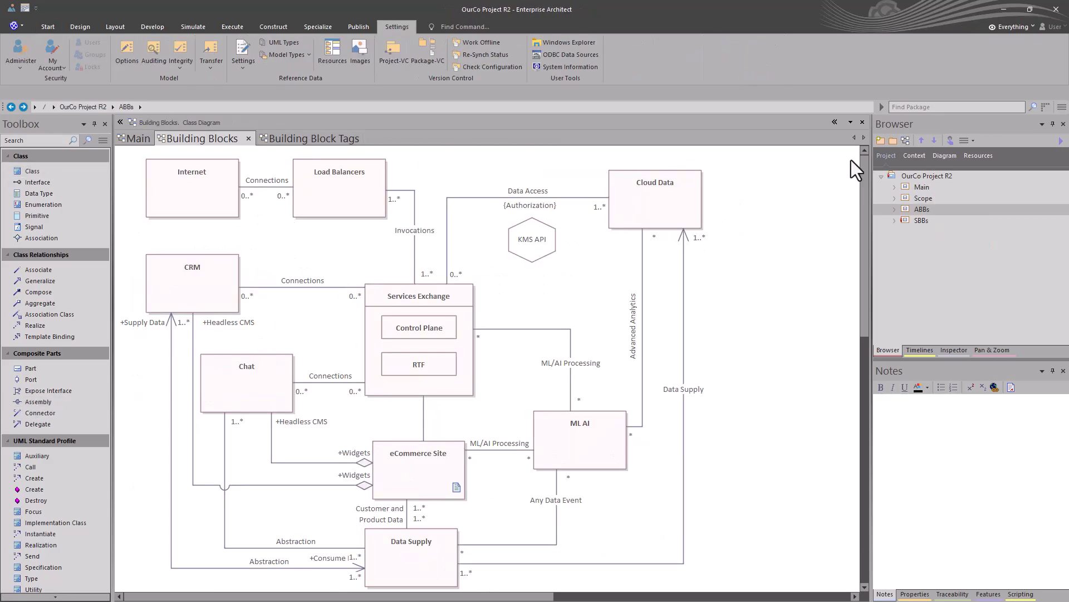
Open the Main diagram of OurCo Project R2 and space the ABBs and SBBs navigation cells evenly beside Scope.
{"action": "left_click", "coordinate": [893, 187]}
{"action": "double_click", "coordinate": [926, 209]}
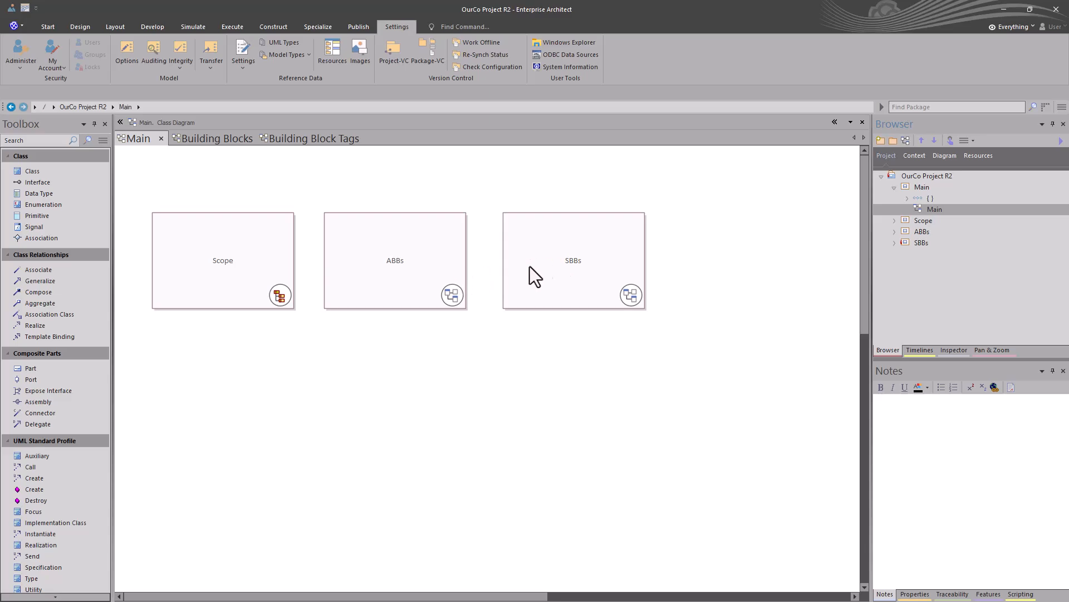
{"action": "left_click_drag", "start_coordinate": [555, 260], "coordinate": [566, 259]}
{"action": "left_click", "coordinate": [417, 265]}
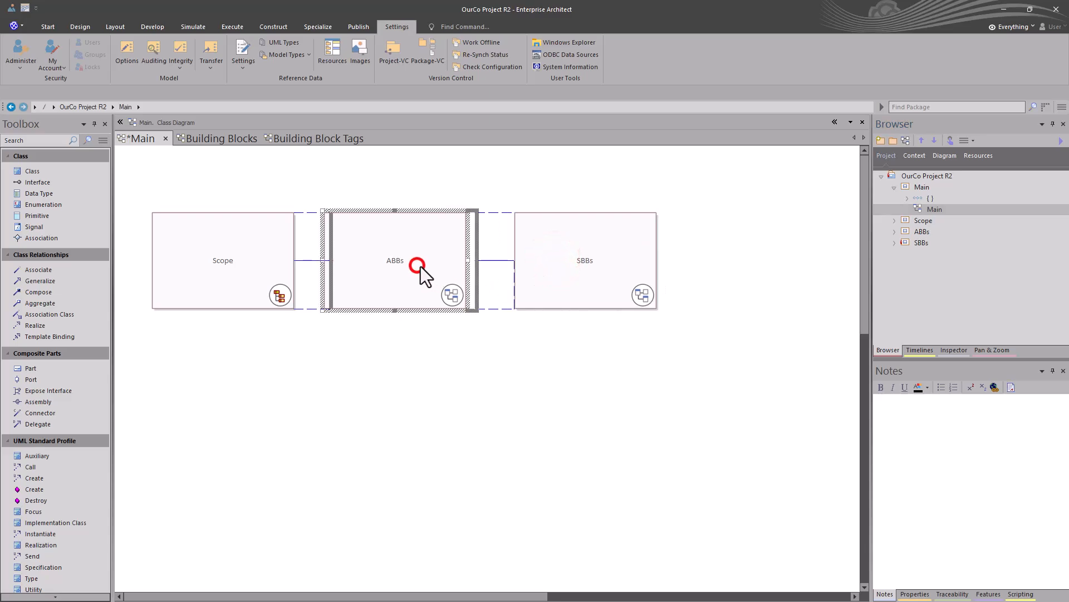
{"action": "left_click_drag", "start_coordinate": [420, 266], "coordinate": [423, 266]}
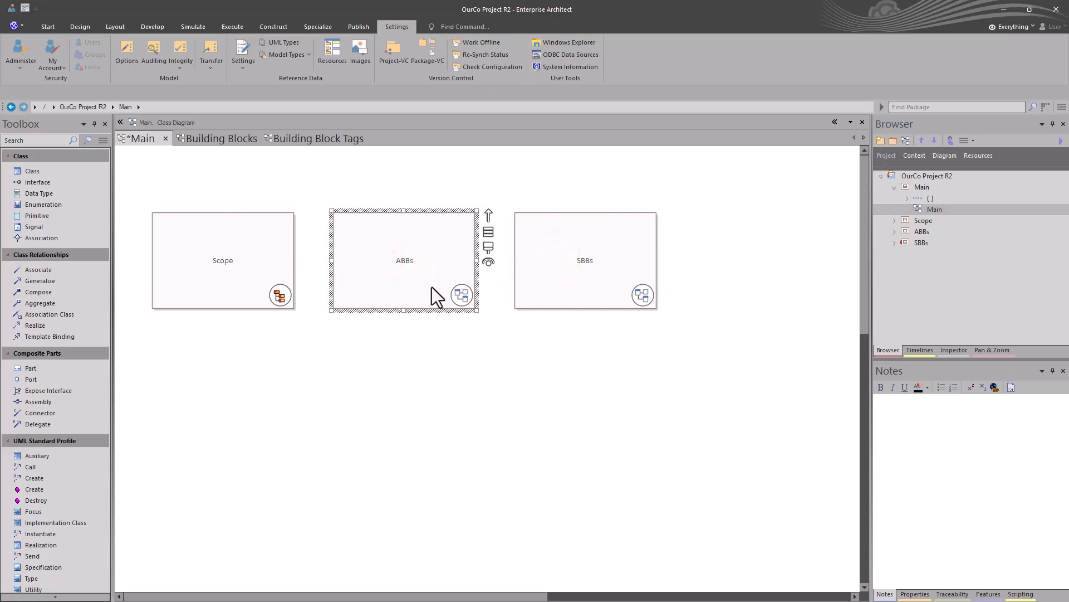
Open the ABBs diagram from its navigation cell and add the Building Blocks diagram to it as a navigation cell.
{"action": "double_click", "coordinate": [413, 282]}
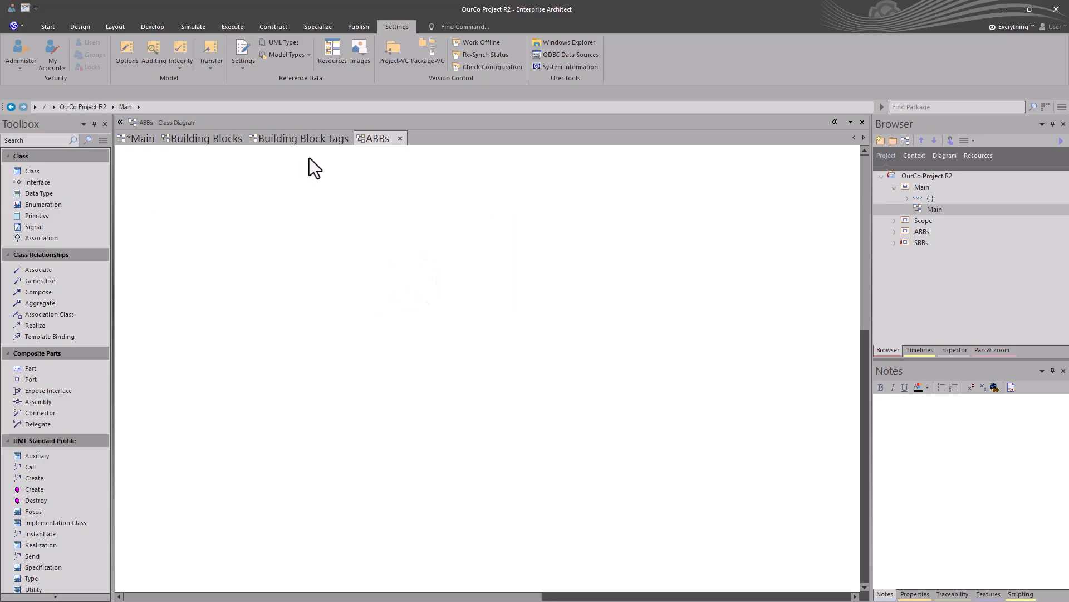
{"action": "left_click", "coordinate": [893, 232]}
{"action": "left_click_drag", "start_coordinate": [933, 220], "coordinate": [315, 279]}
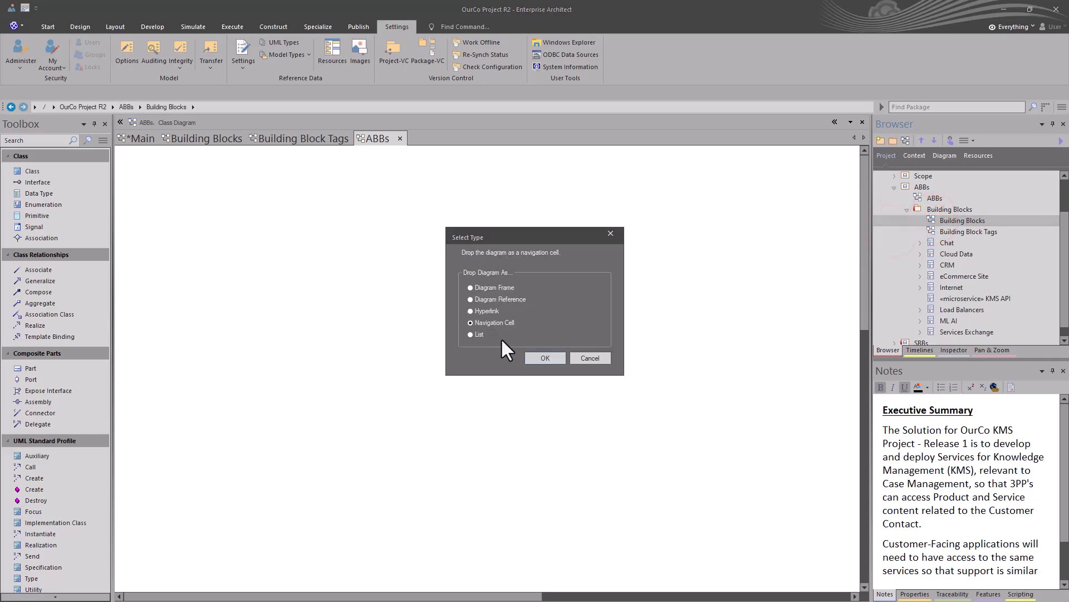
{"action": "left_click", "coordinate": [533, 356]}
{"action": "double_click", "coordinate": [533, 356]}
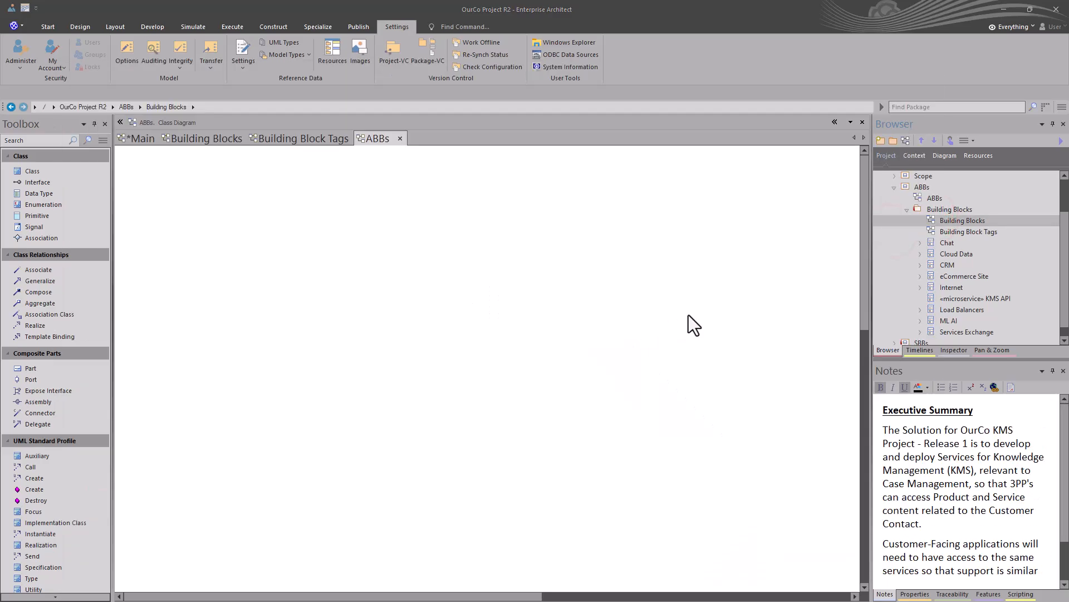
Add the Building Block Tags diagram to the ABBs diagram as a navigation cell.
{"action": "left_click_drag", "start_coordinate": [948, 242], "coordinate": [583, 285]}
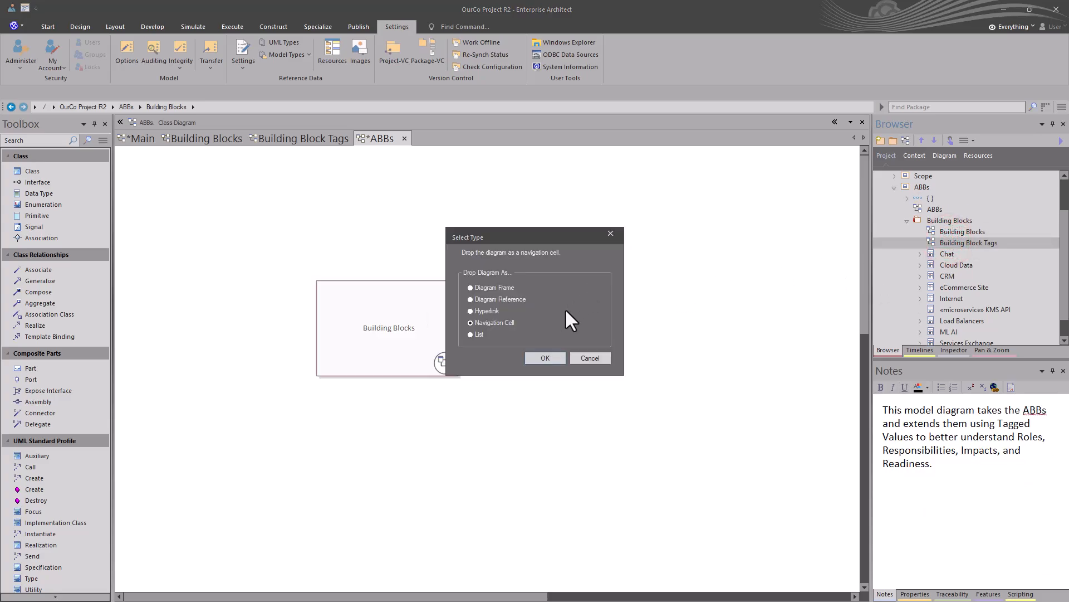
{"action": "left_click", "coordinate": [540, 358]}
{"action": "double_click", "coordinate": [540, 362]}
Arrange the two navigation cells side by side on the ABBs diagram and preview the Building Blocks diagram from its cell.
{"action": "left_click_drag", "start_coordinate": [400, 338], "coordinate": [283, 313]}
{"action": "left_click_drag", "start_coordinate": [667, 342], "coordinate": [464, 319]}
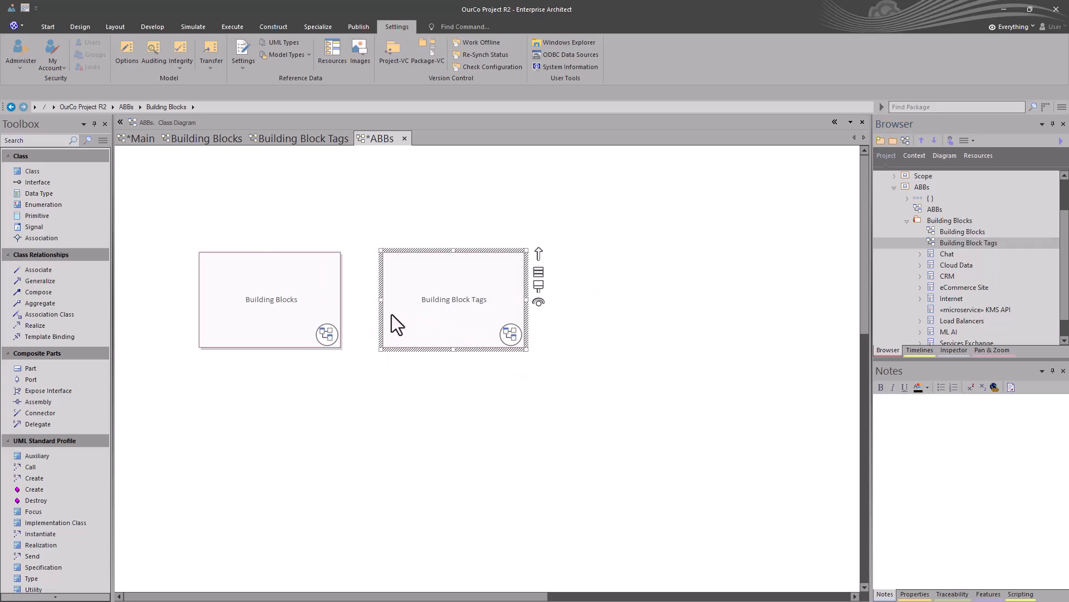
{"action": "left_click", "coordinate": [327, 335]}
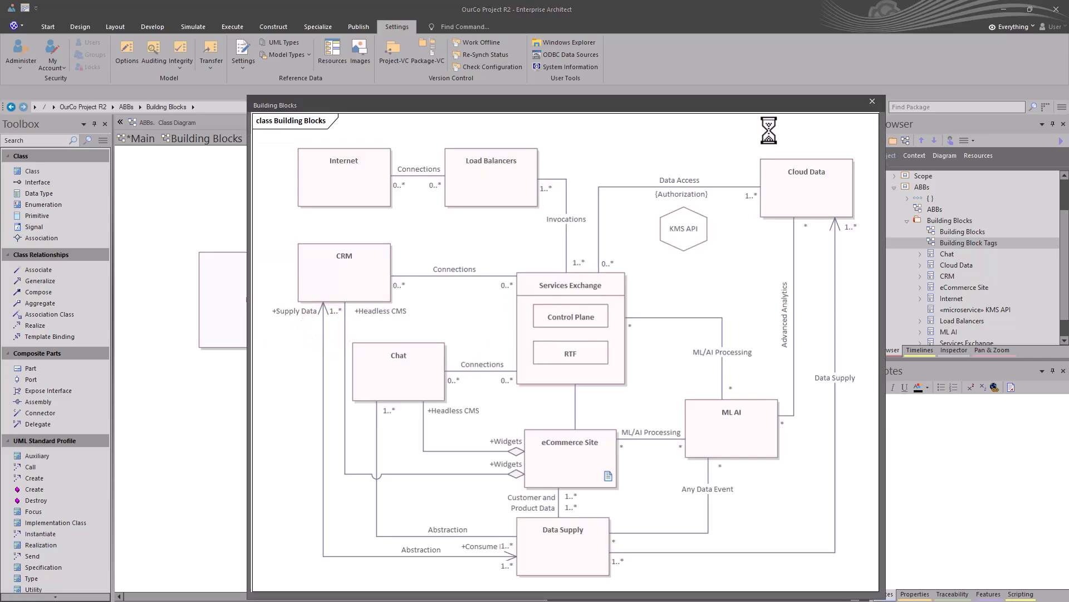
{"action": "left_click", "coordinate": [872, 101]}
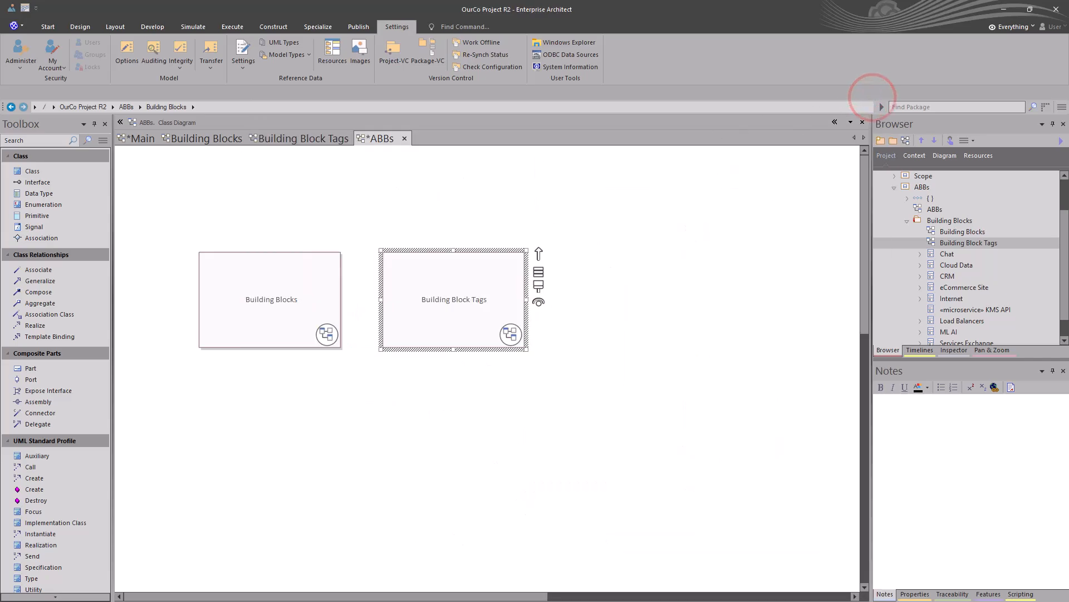